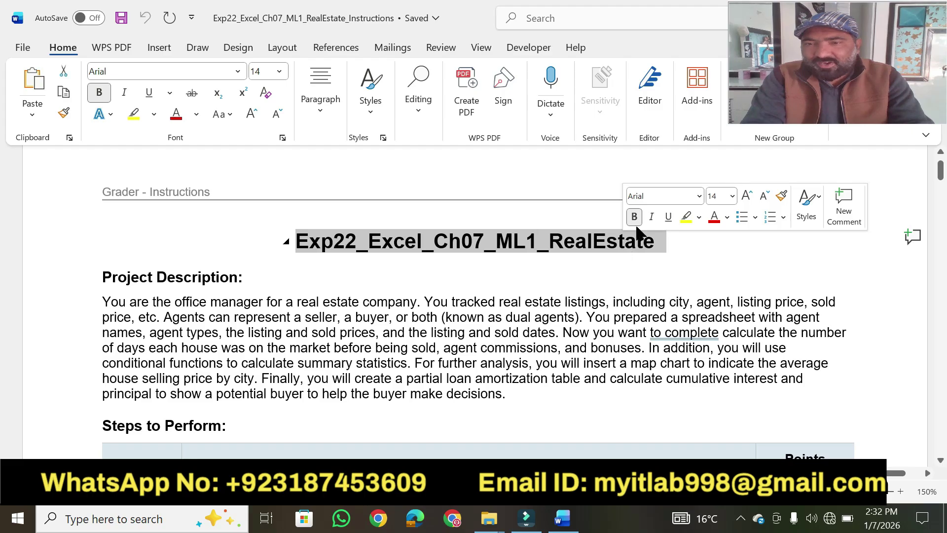
Set the document title Exp22_Excel_Ch07_ML1_RealEstate to font size 22 and highlight it in yellow
left_click(732, 196)
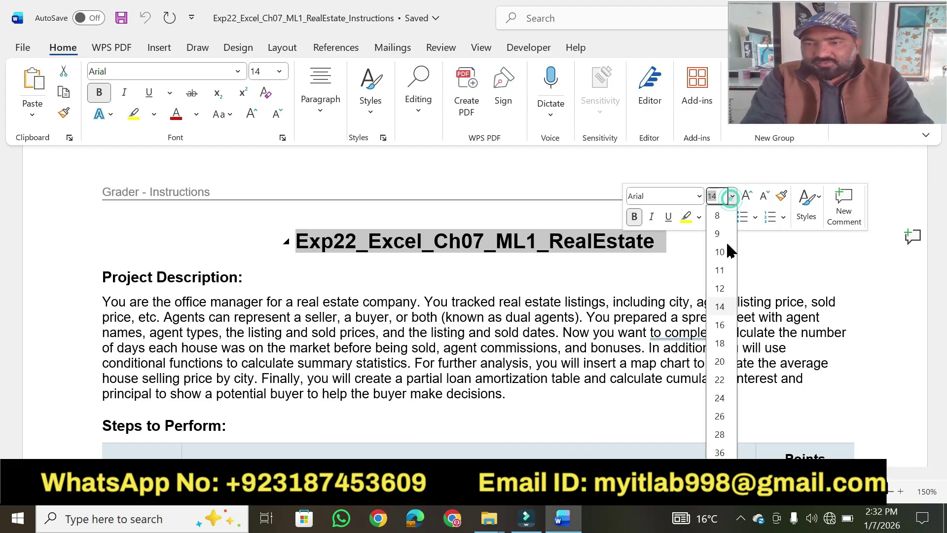
left_click(719, 380)
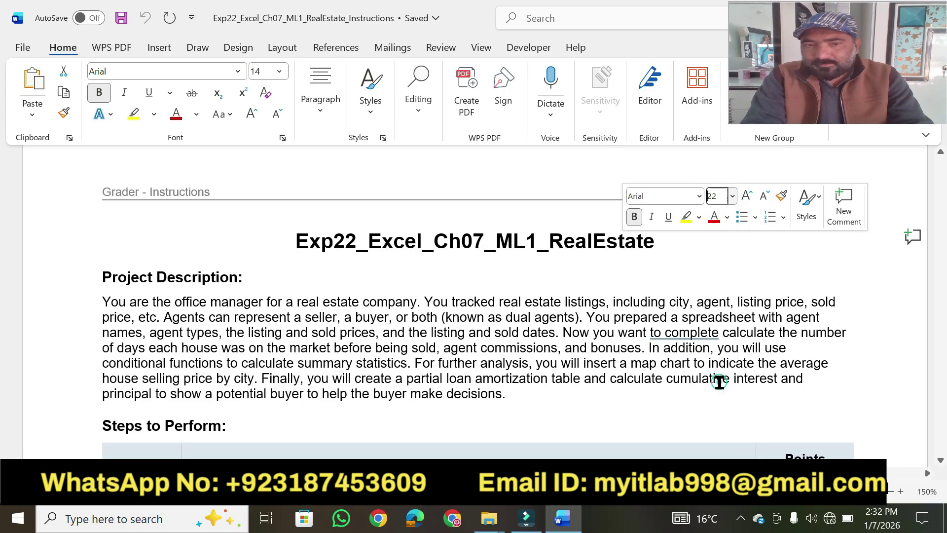
left_click(685, 216)
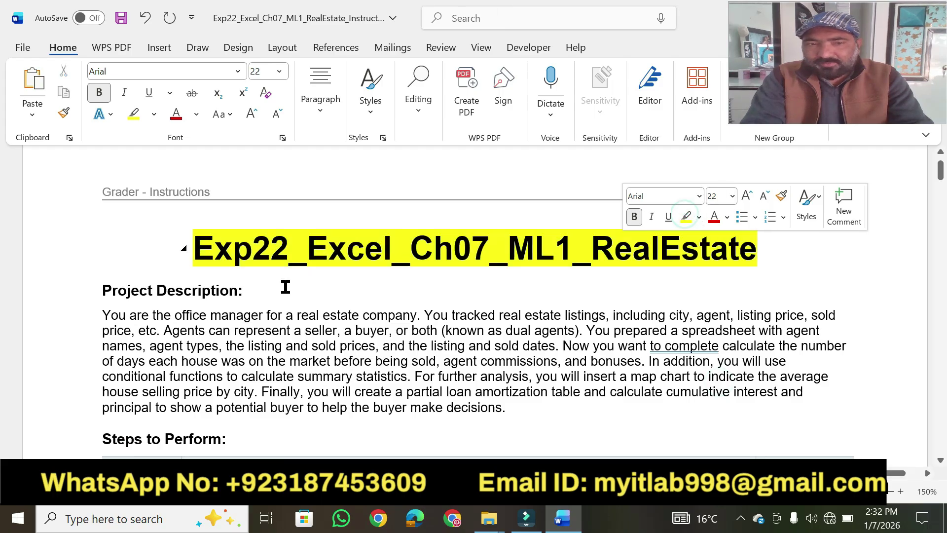
Set the "Project Description:" heading to font size 16 and highlight it in yellow
left_click_drag(250, 287, 112, 290)
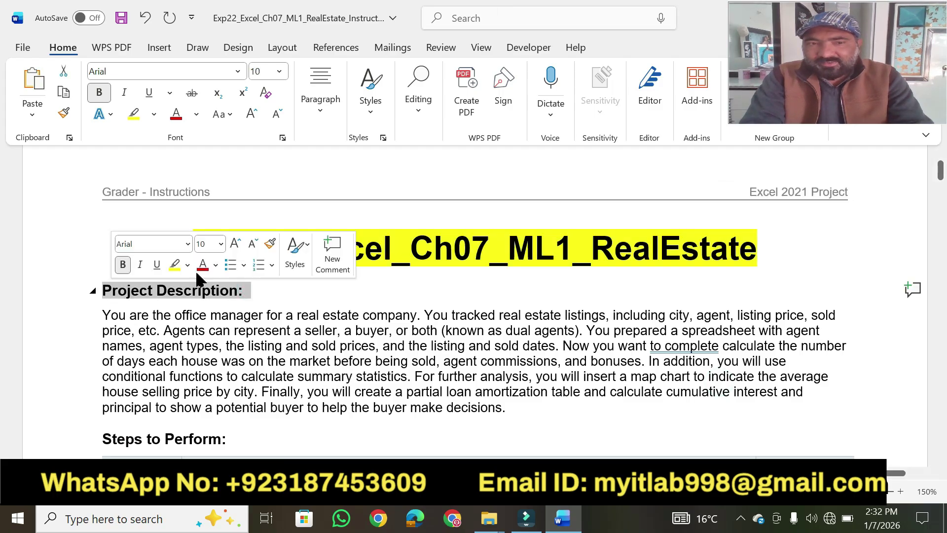
left_click(221, 244)
left_click(209, 373)
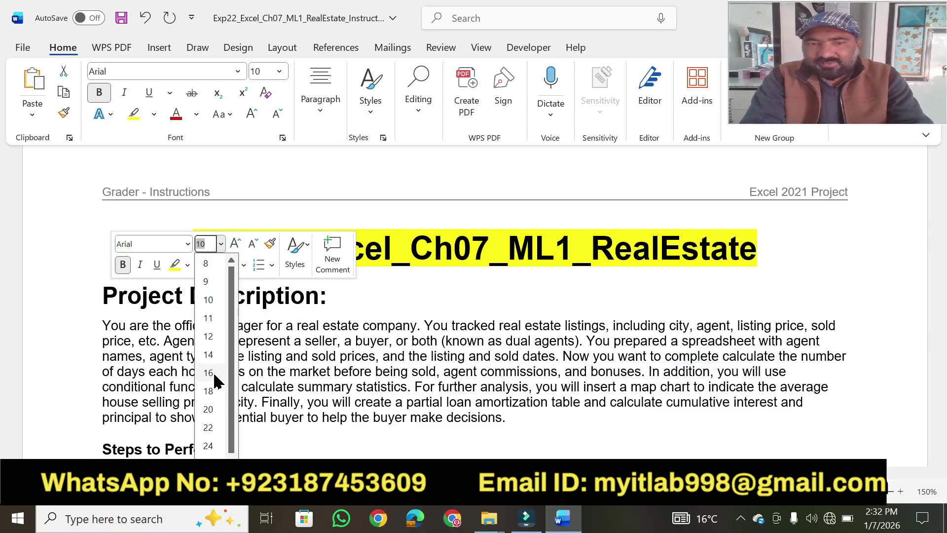
left_click(175, 266)
left_click(333, 304)
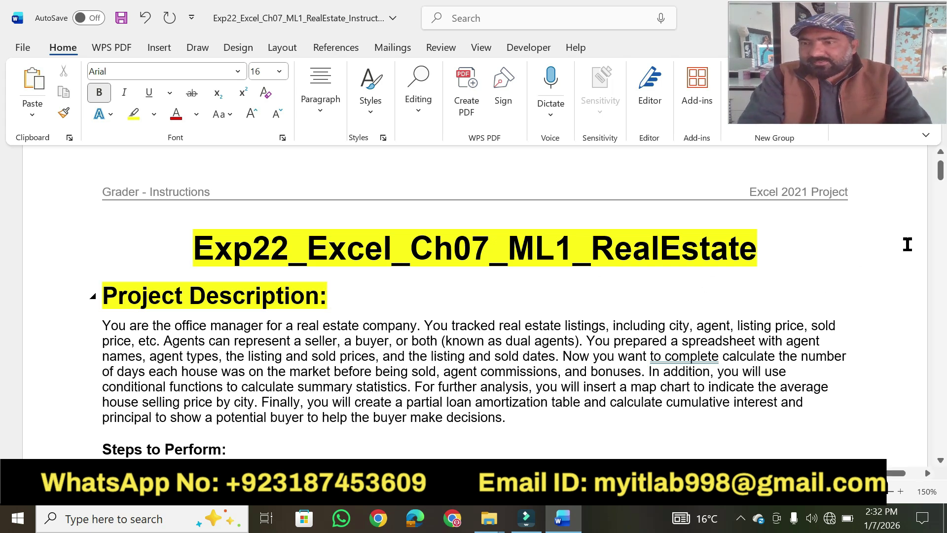
Highlight the step 24 instruction about saving, closing and submitting the file in yellow at the document's end
left_click_drag(940, 179, 935, 392)
left_click_drag(246, 392, 192, 380)
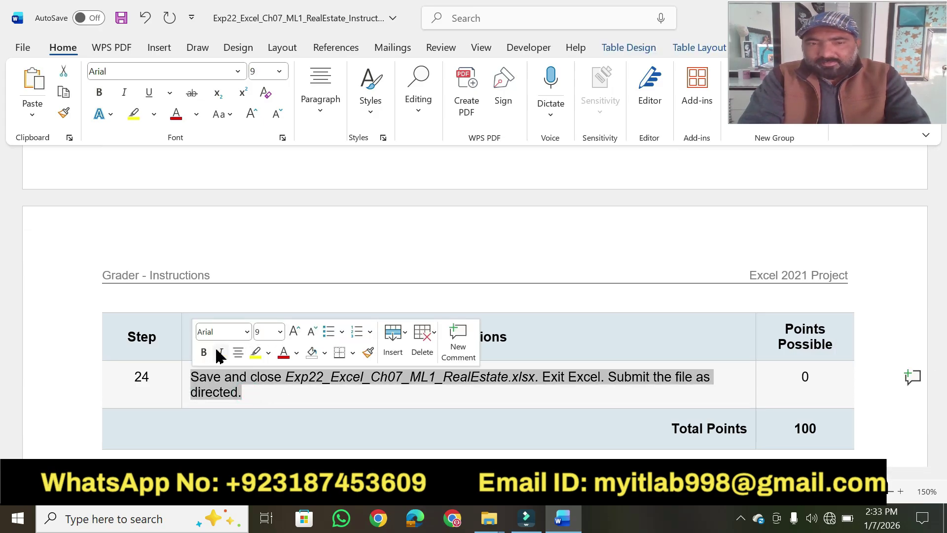
left_click(256, 354)
left_click(253, 394)
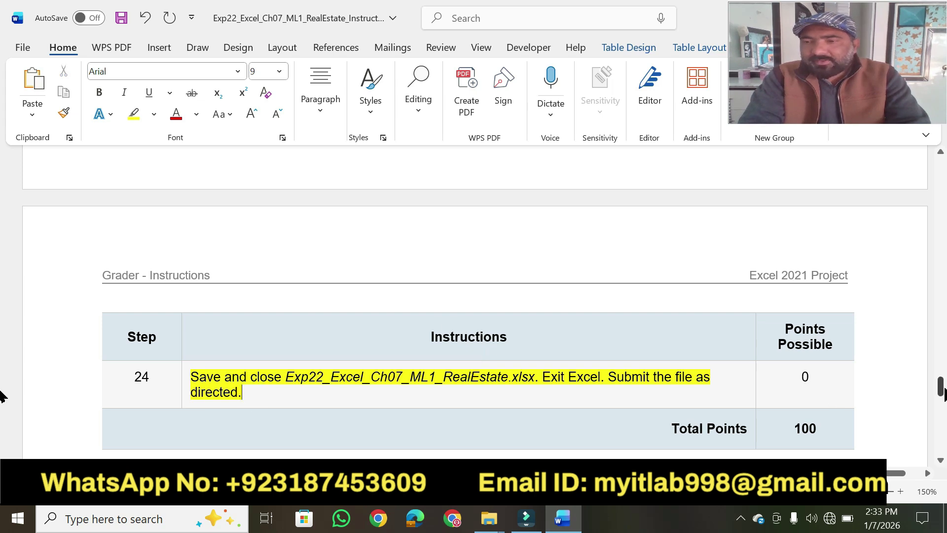
Highlight in yellow the key phrases in the project description's first three lines, from "are the office manager" through "listing and sold dates. Now"
left_click_drag(943, 395, 943, 180)
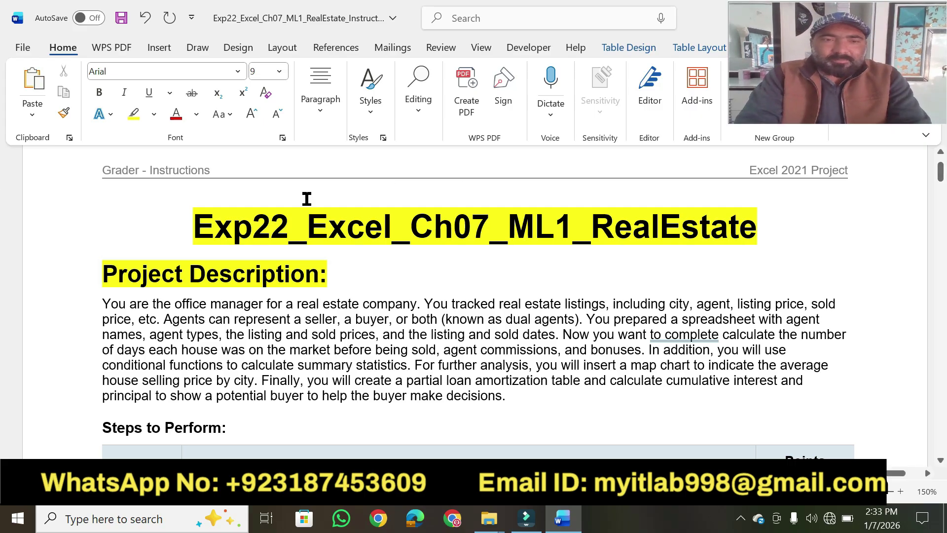
left_click(133, 114)
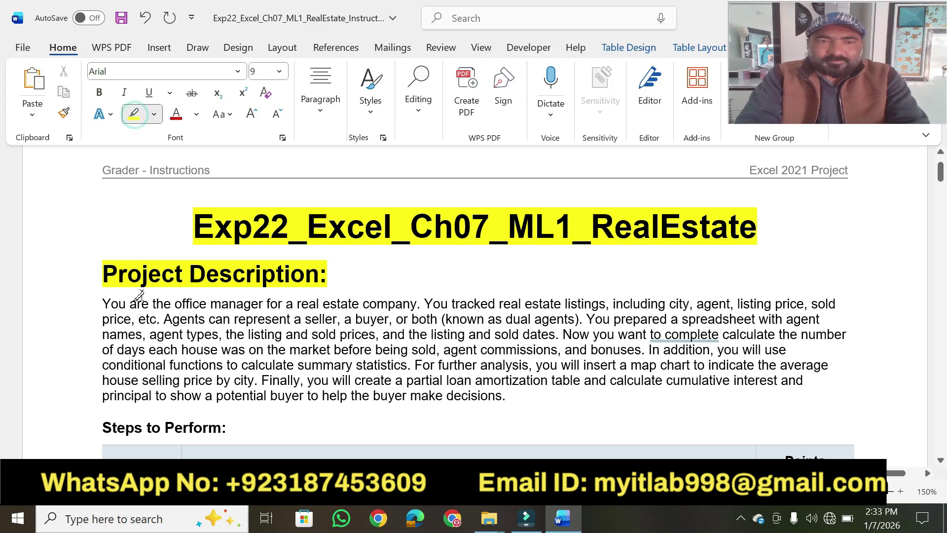
left_click_drag(130, 302, 836, 302)
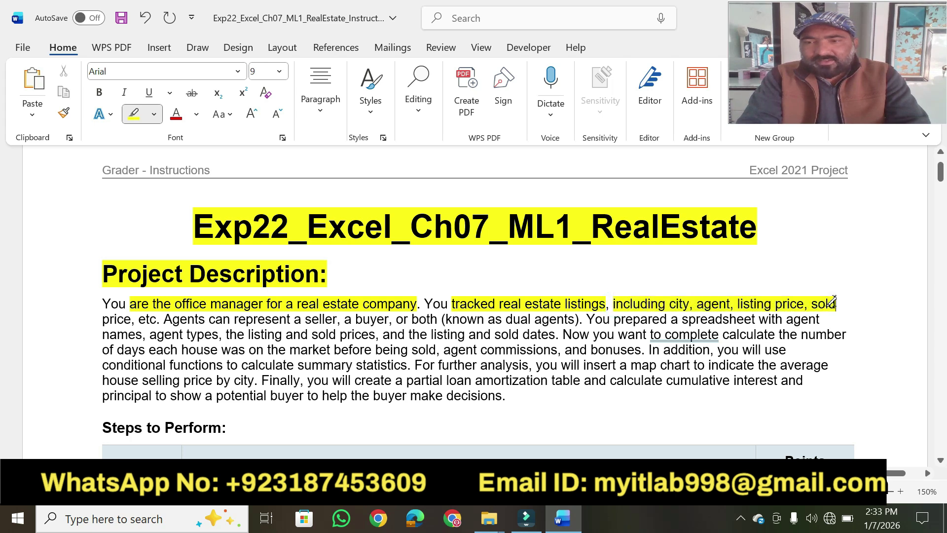
left_click_drag(100, 322, 157, 319)
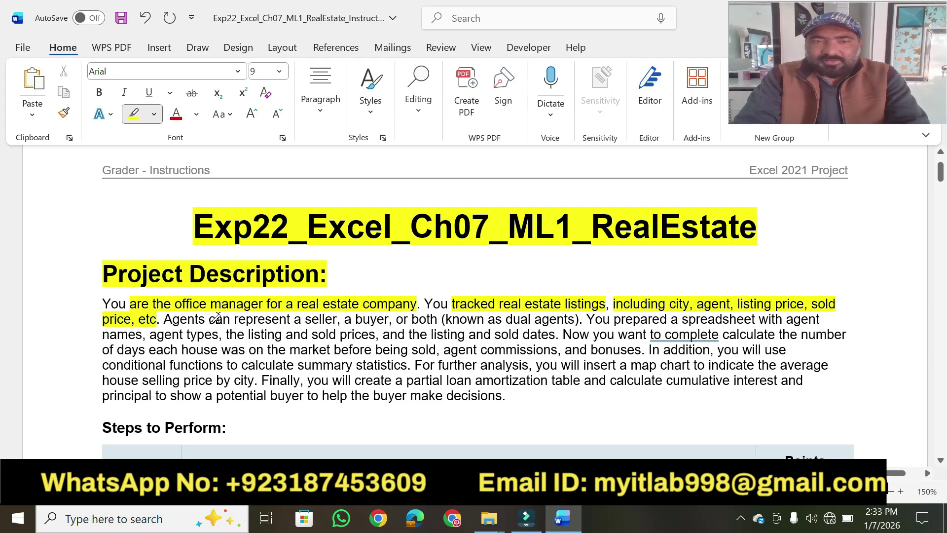
left_click_drag(234, 321, 585, 318)
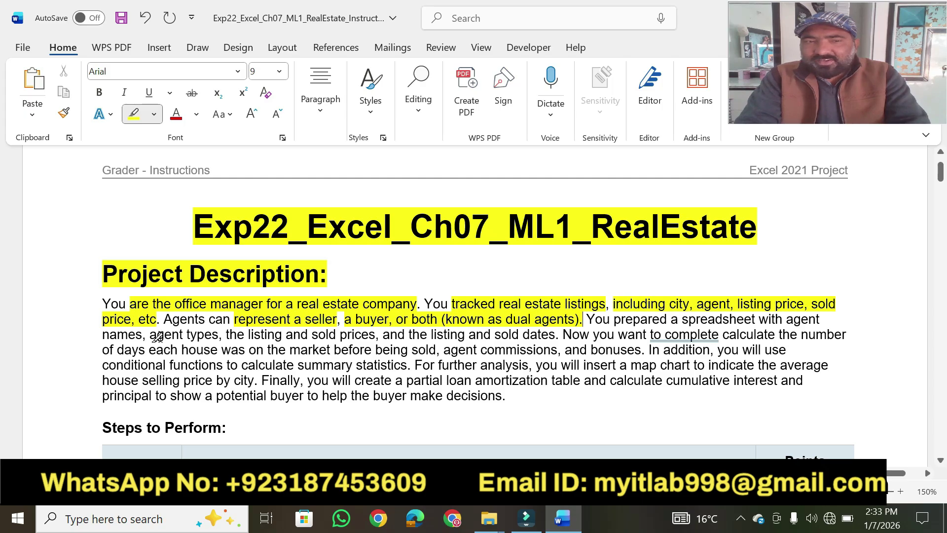
left_click_drag(149, 334, 377, 334)
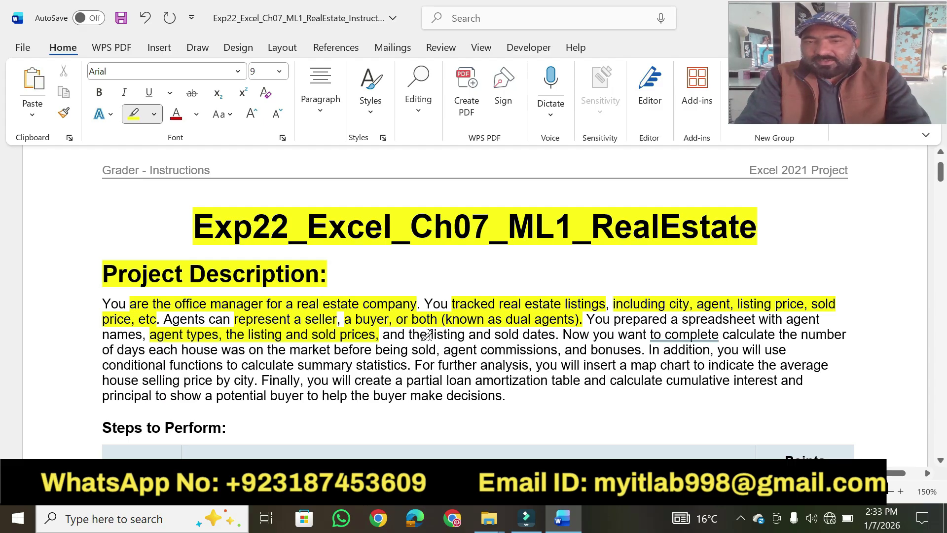
left_click_drag(431, 334, 559, 334)
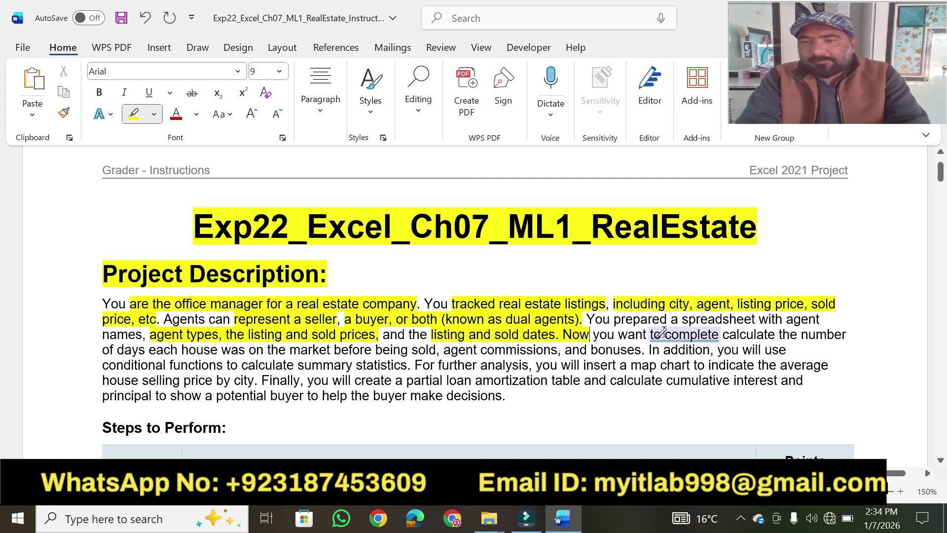
Highlight in yellow the remaining key phrases of the project description, from "of days each house was on the market" through "make decisions"
left_click_drag(107, 348, 666, 345)
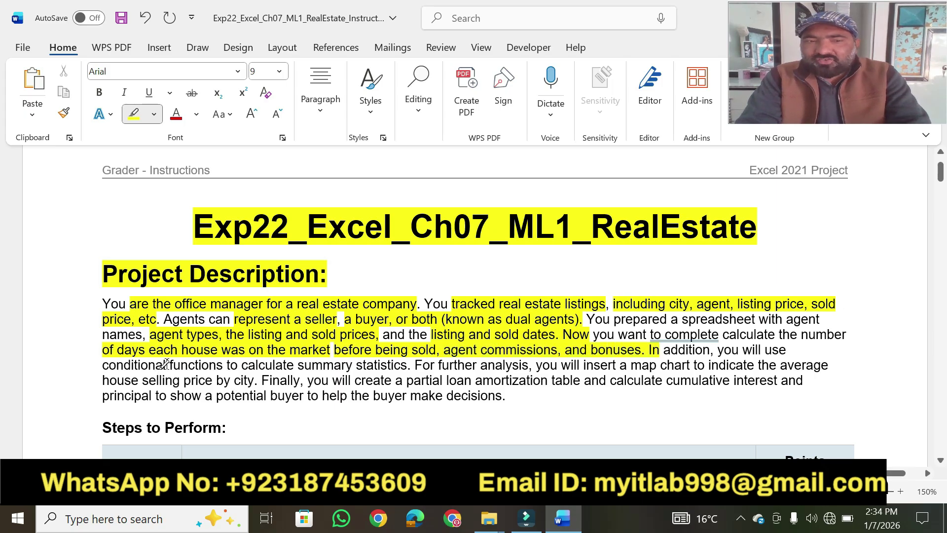
left_click_drag(164, 363, 414, 365)
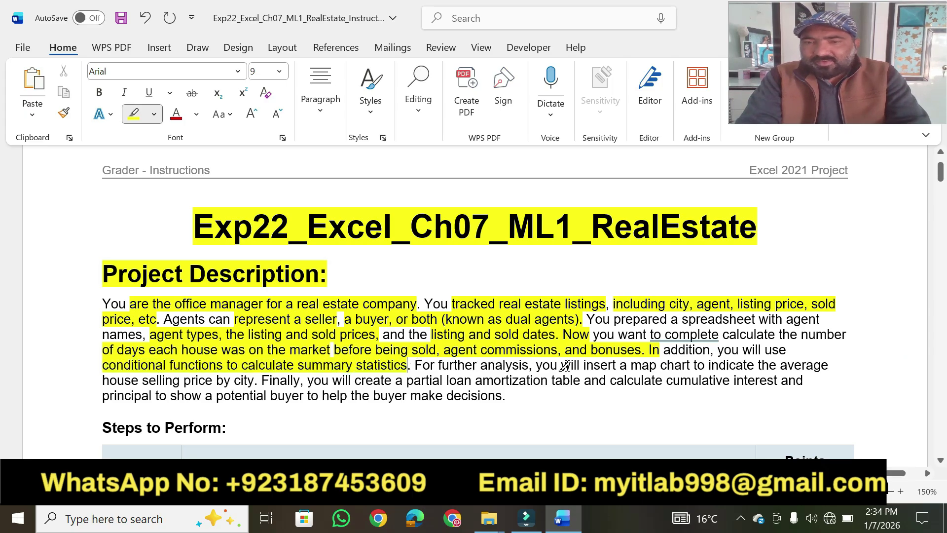
left_click_drag(581, 367, 779, 368)
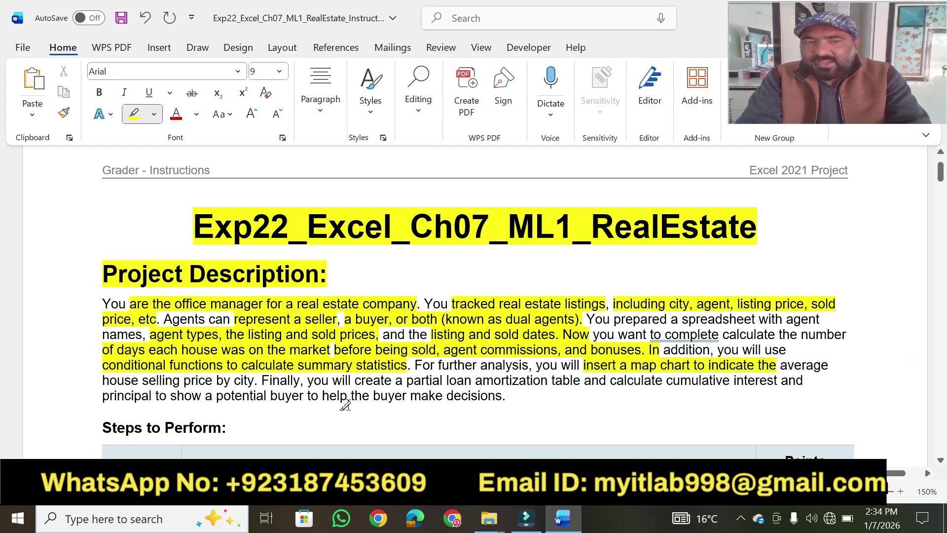
mouse_move(142, 381)
left_mouse_down()
mouse_move(212, 379)
mouse_move(242, 365)
mouse_move(306, 380)
mouse_move(253, 378)
mouse_move(535, 379)
left_mouse_up()
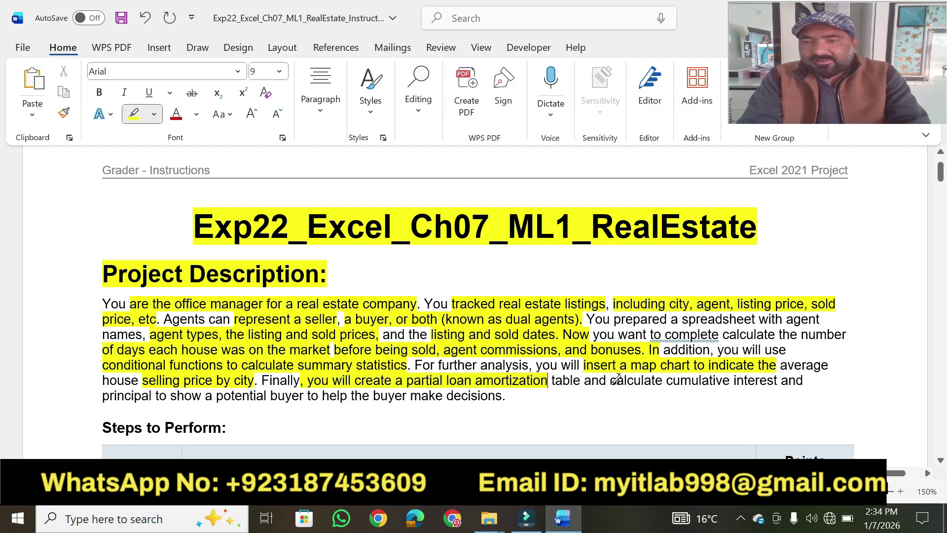
left_click_drag(611, 382, 777, 381)
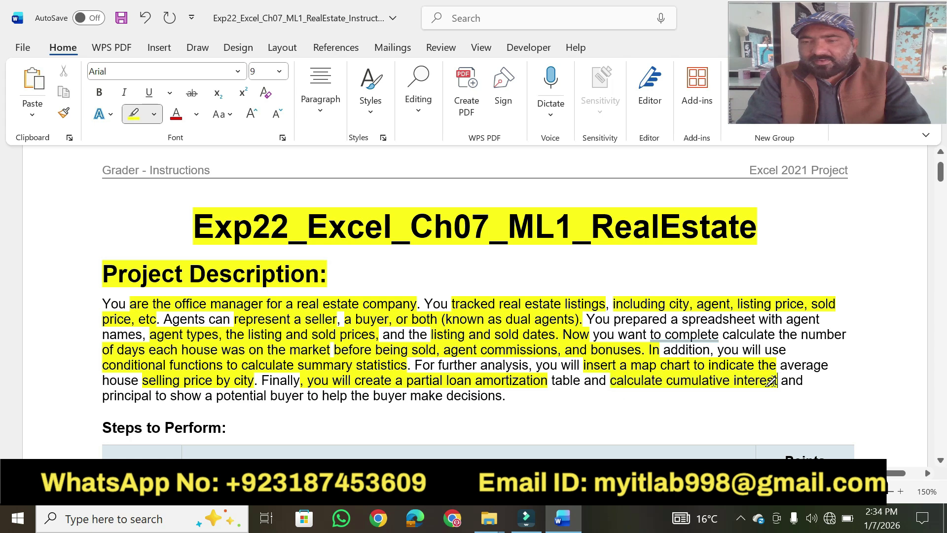
left_click_drag(148, 397, 469, 390)
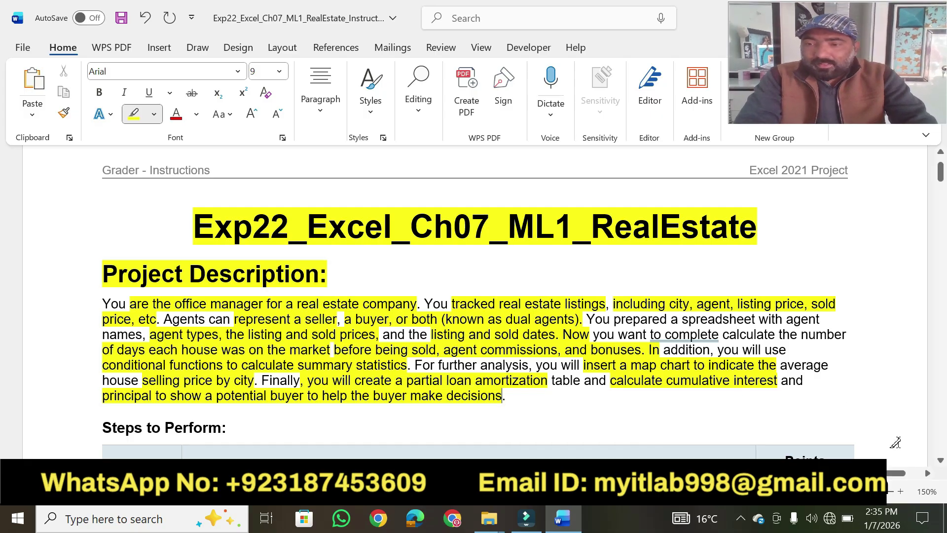
Highlight the "Steps to Perform:" heading, the "Instructions" column header and the step 1 instruction text in yellow
scroll(943, 471, "down", 5)
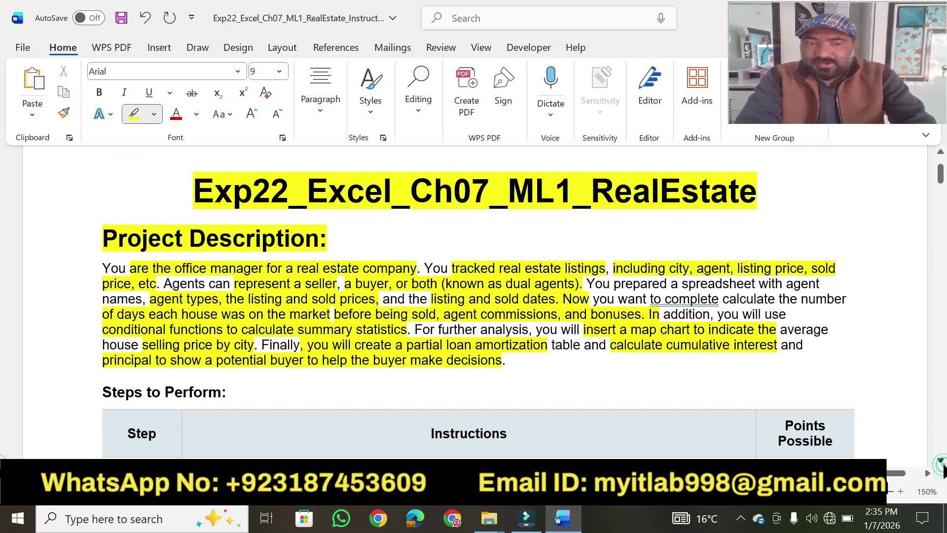
scroll(943, 471, "down", 2)
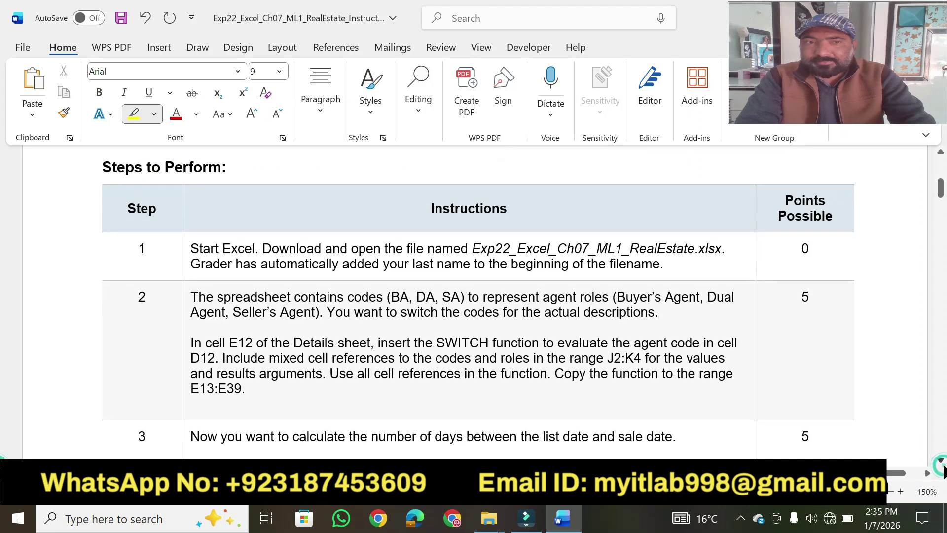
left_click_drag(102, 167, 228, 166)
left_click_drag(428, 208, 513, 206)
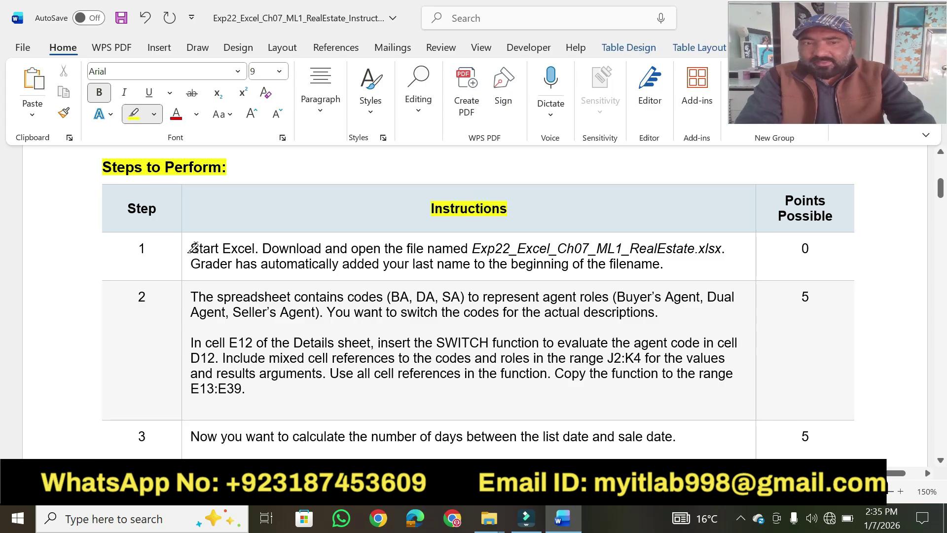
left_click_drag(191, 249, 721, 247)
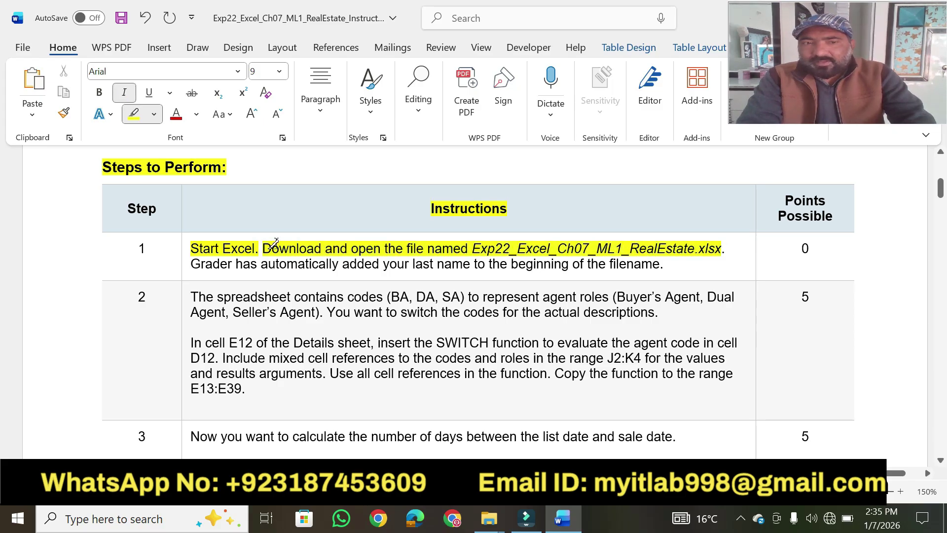
left_click_drag(236, 263, 658, 263)
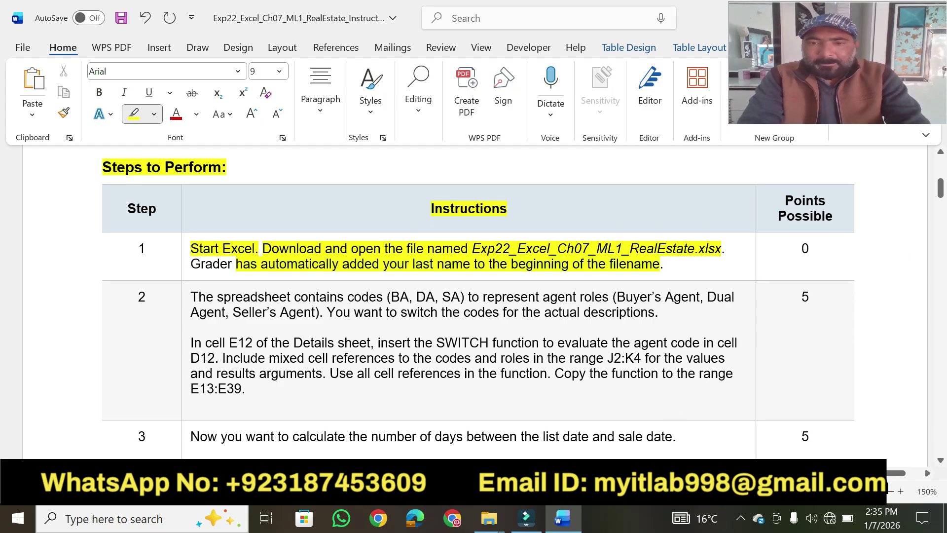
Open the RealEstate starter workbook from the project folder in Excel and enable editing
left_click(491, 519)
left_click(570, 434)
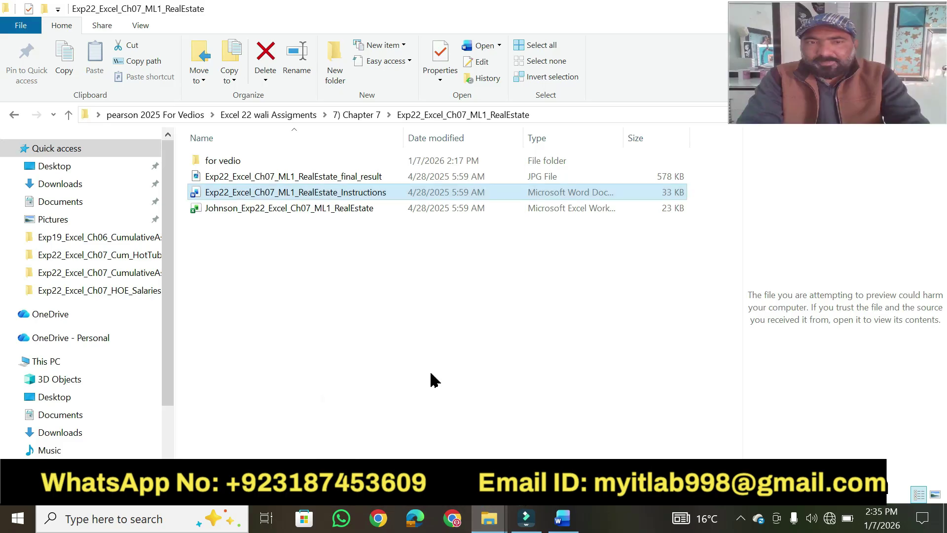
double_click(301, 211)
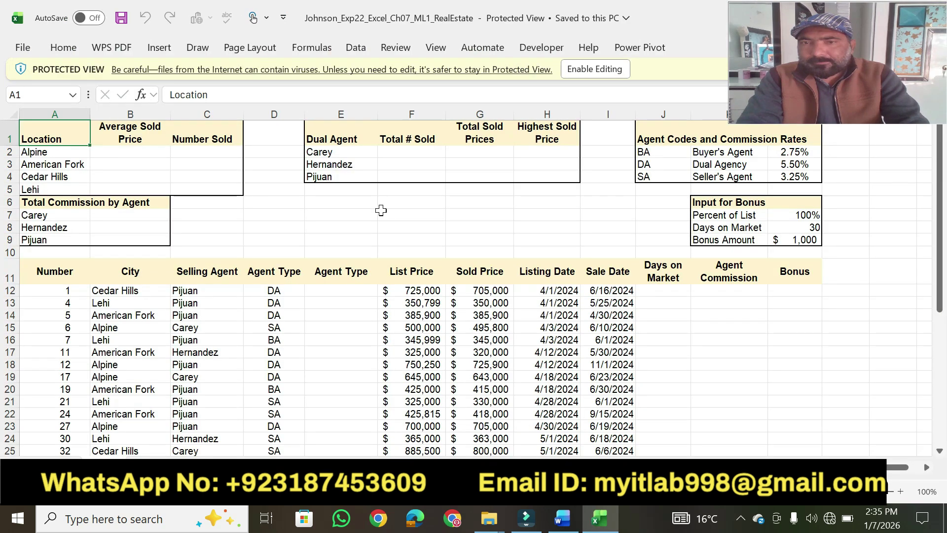
left_click(582, 70)
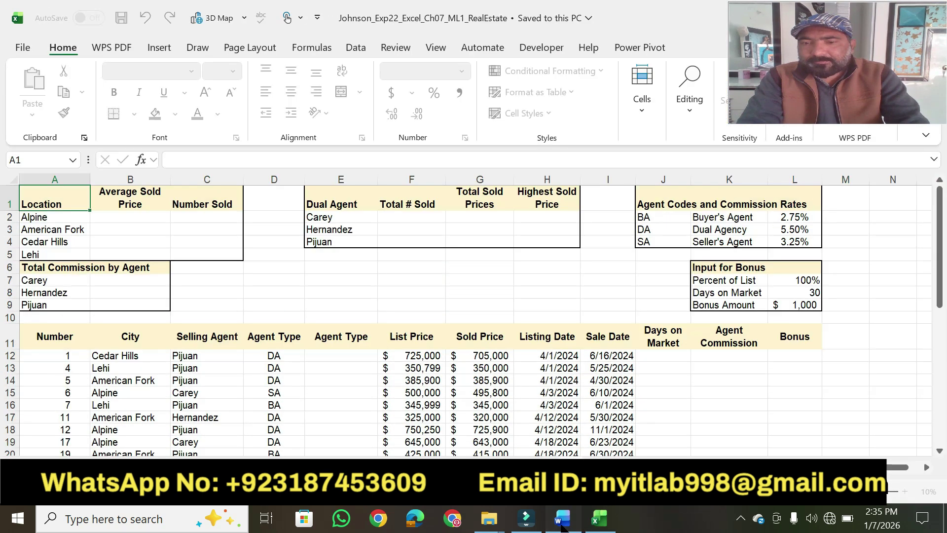
Highlight step 2's opening paragraph and "In cell E12 of the Details sheet," in the Word instructions, and return to the Excel workbook
left_click(561, 525)
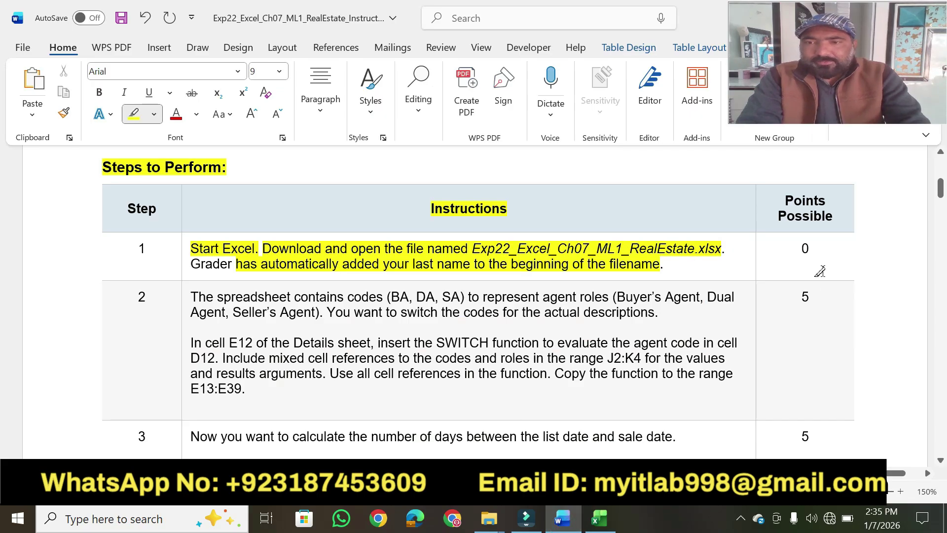
left_click_drag(942, 464, 942, 464)
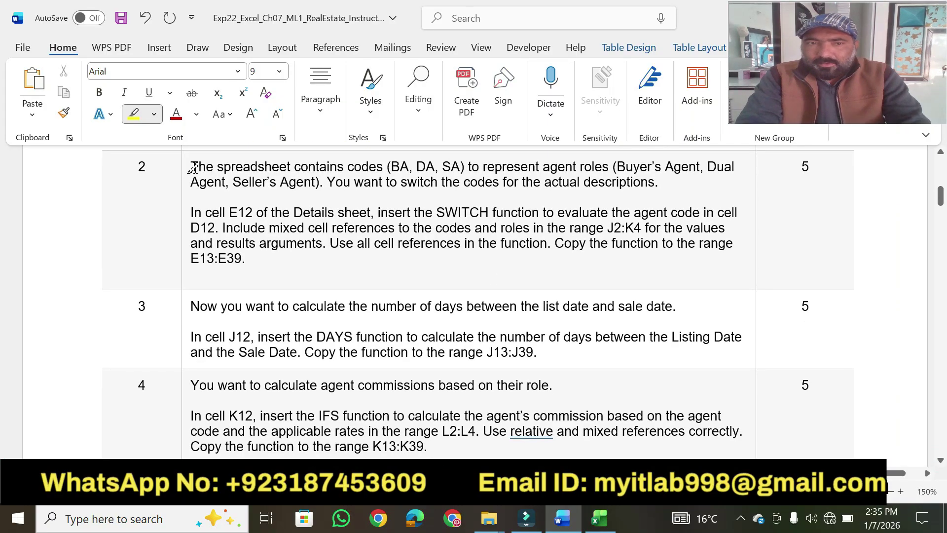
left_click_drag(192, 168, 734, 167)
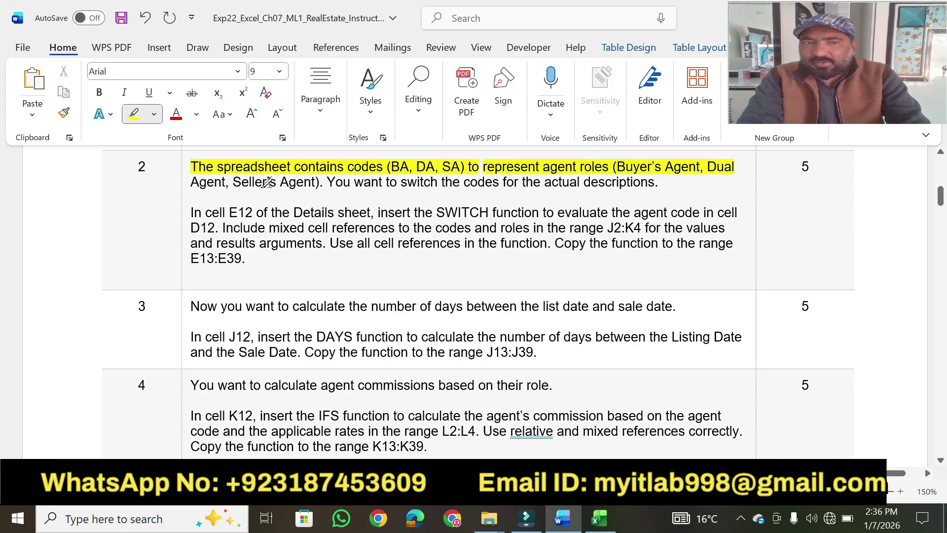
left_click_drag(193, 181, 314, 182)
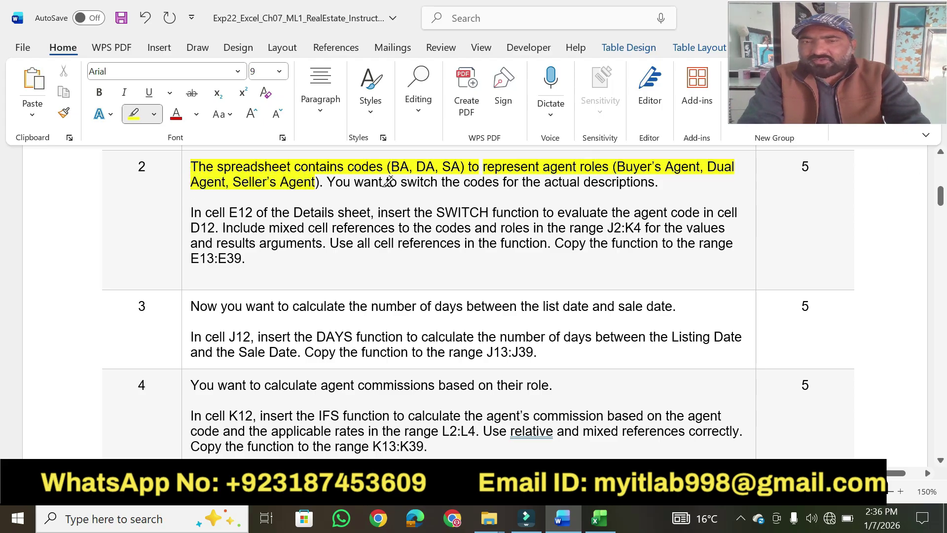
left_click_drag(389, 182, 655, 182)
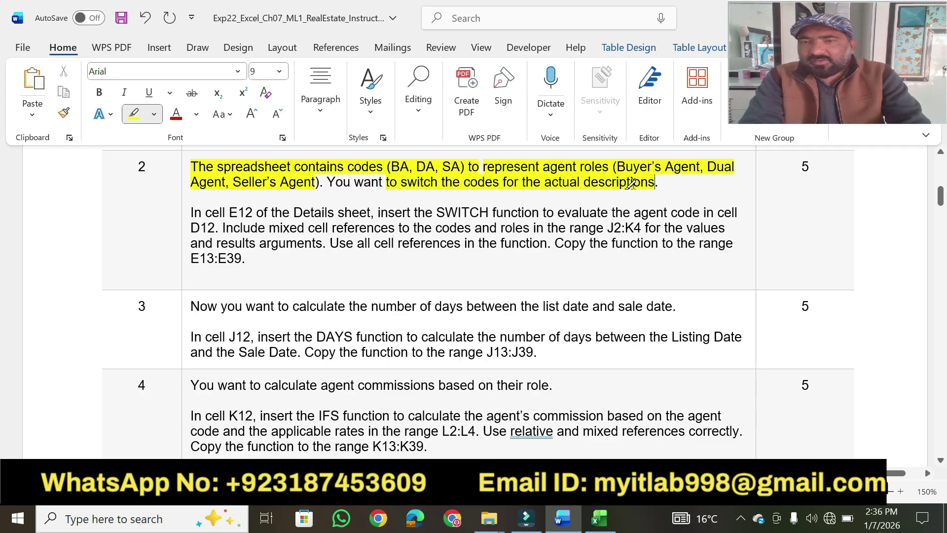
left_click_drag(190, 209, 376, 211)
left_click(607, 526)
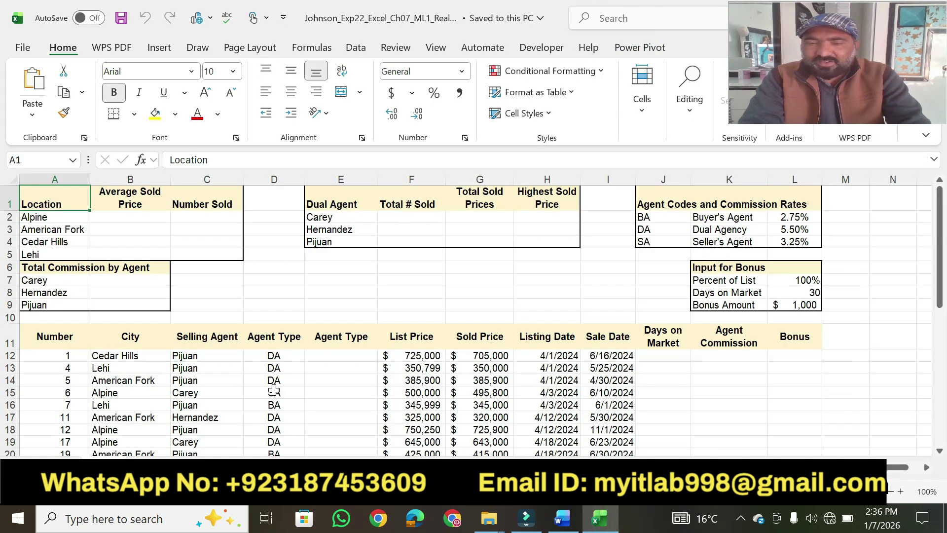
Select cell E12 in the Excel workbook, and highlight "insert the SWITCH function to evaluate the agent" and "D12." in step 2 of the Word instructions
left_click(562, 522)
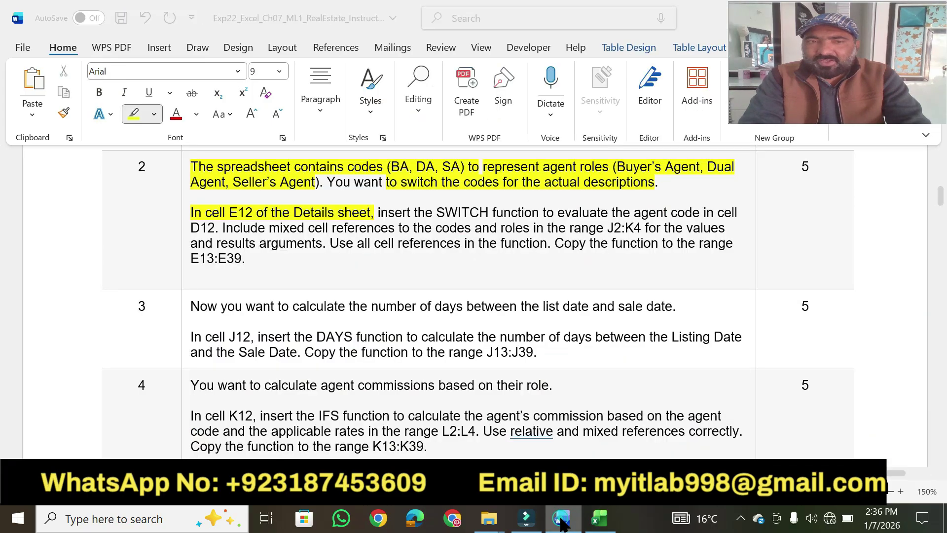
left_click(562, 523)
left_click(327, 350)
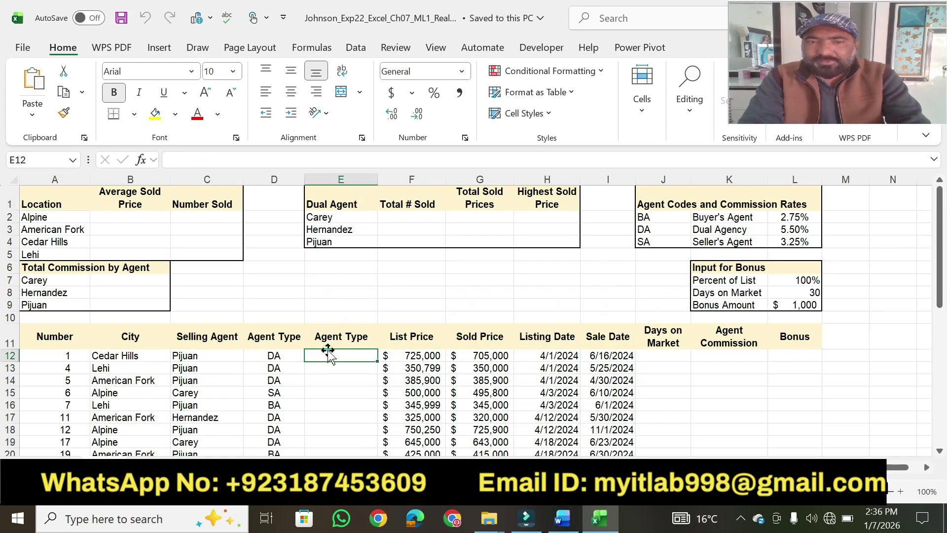
left_click(567, 519)
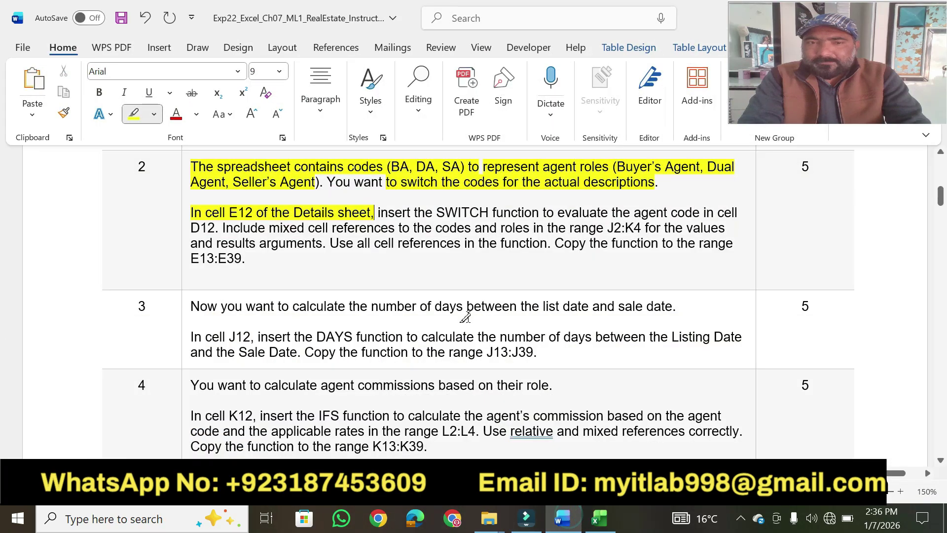
left_click_drag(383, 211, 662, 209)
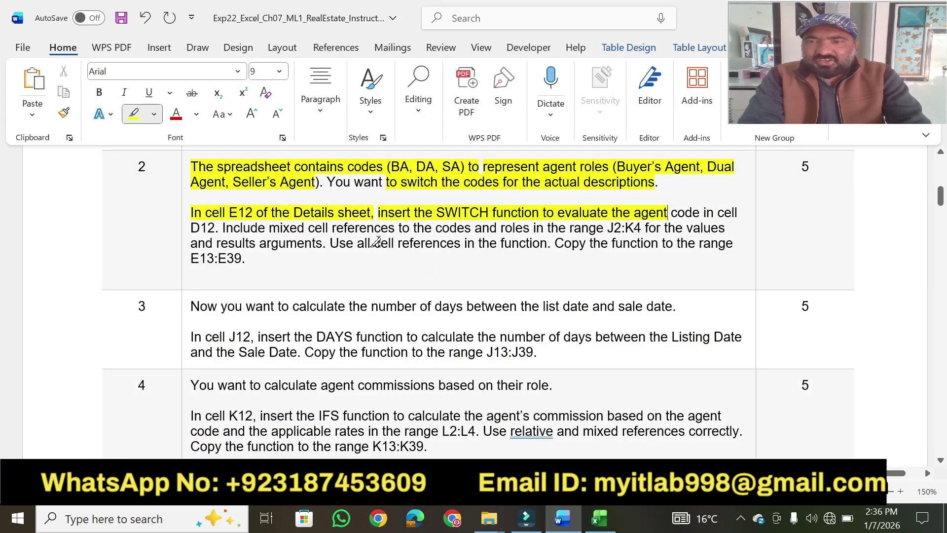
left_click_drag(189, 227, 219, 227)
left_click(599, 518)
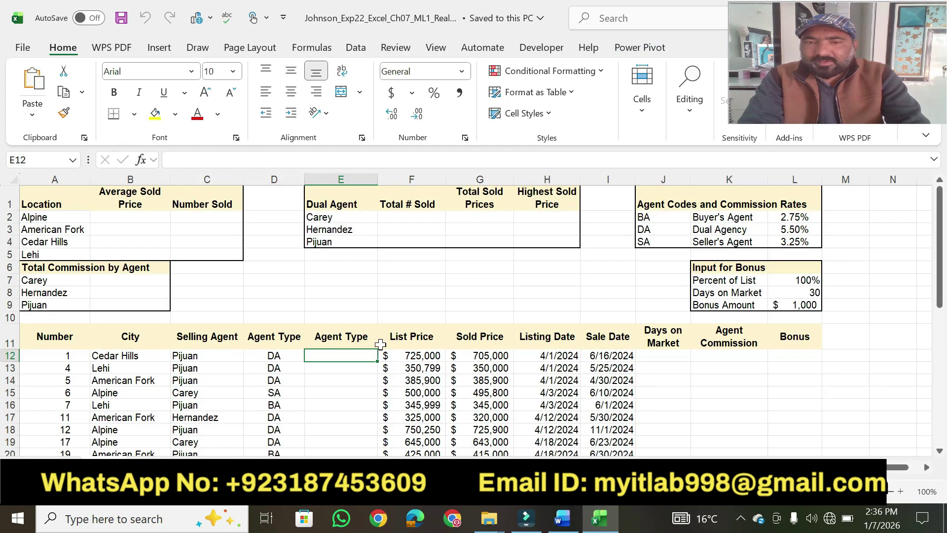
type("=swt")
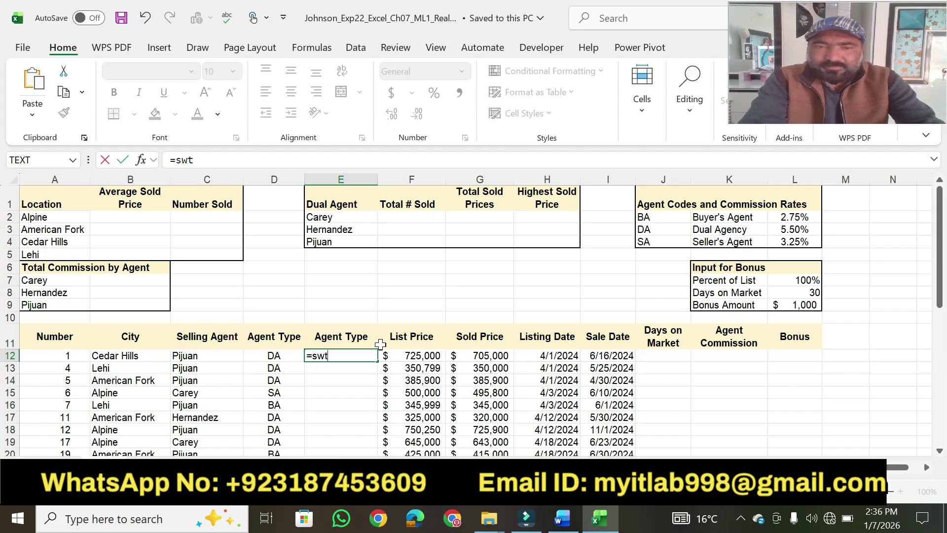
key("BackSpace")
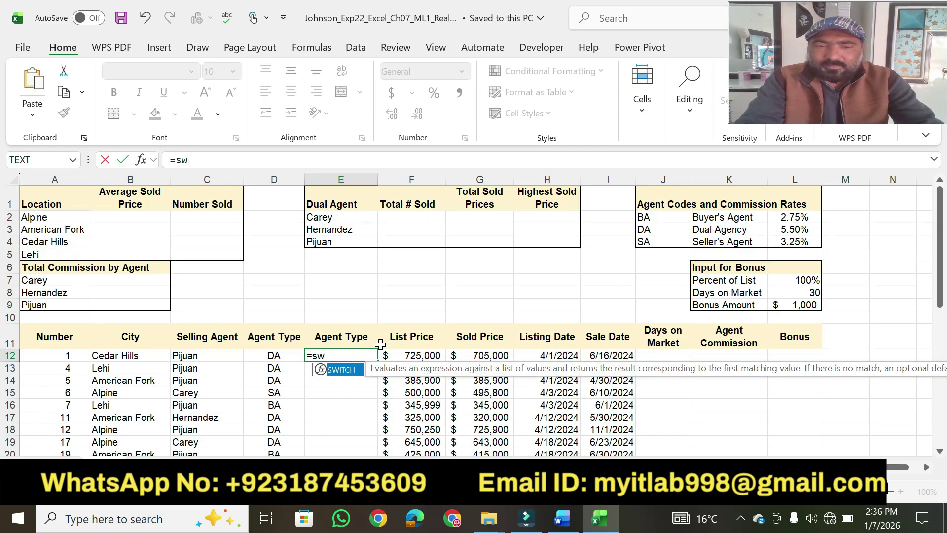
key("Tab")
left_click(562, 518)
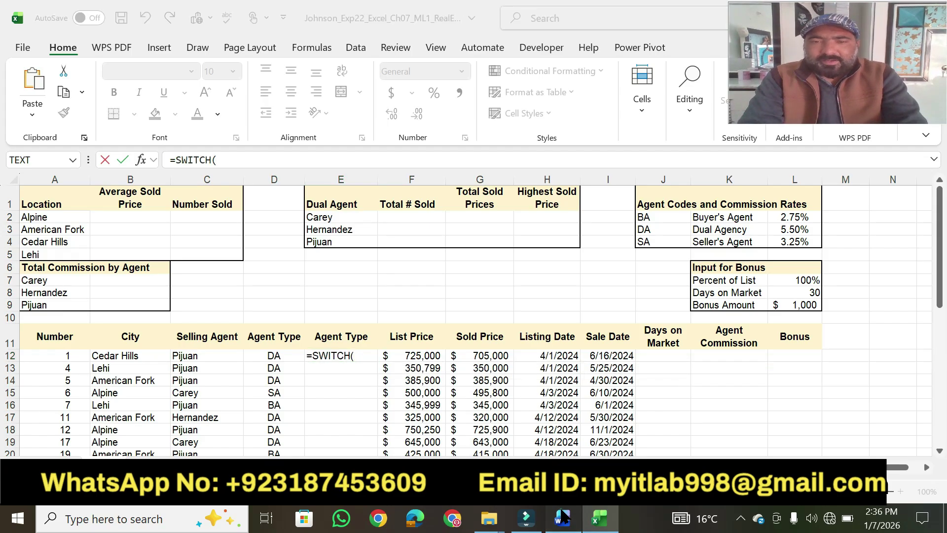
left_click(600, 518)
left_click(276, 355)
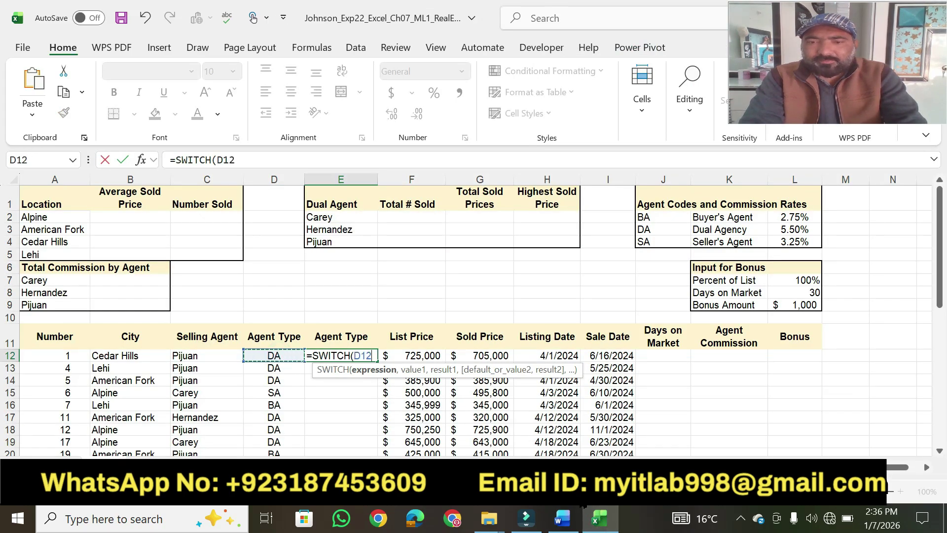
Highlight step 2's "Include mixed cell references" text through "for the" and "and results arguments" in the Word instructions, and return to the Excel workbook
left_click(562, 518)
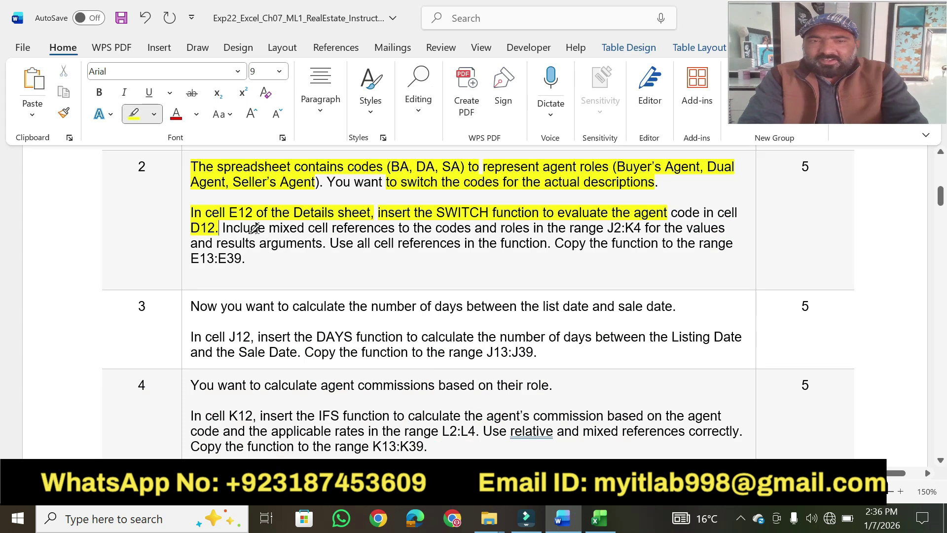
left_click_drag(255, 228, 682, 228)
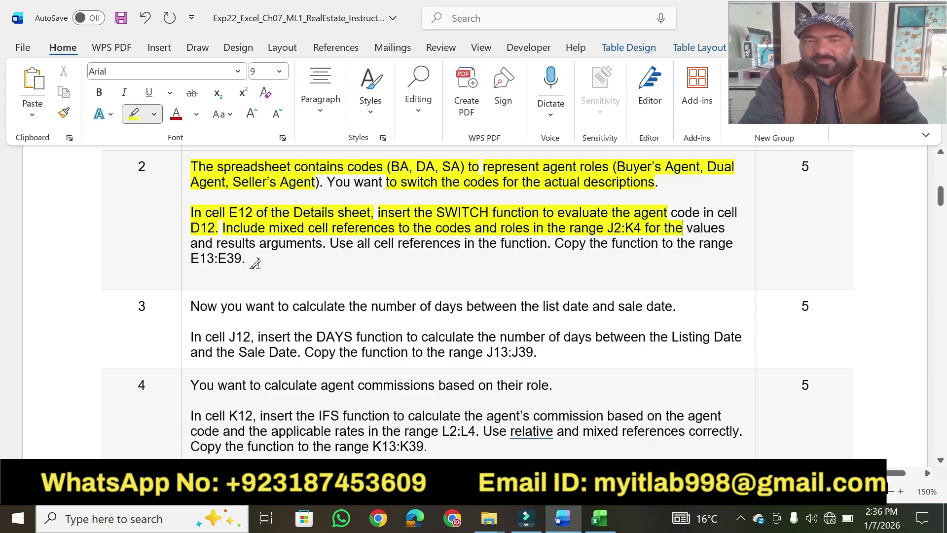
left_click_drag(207, 242, 322, 243)
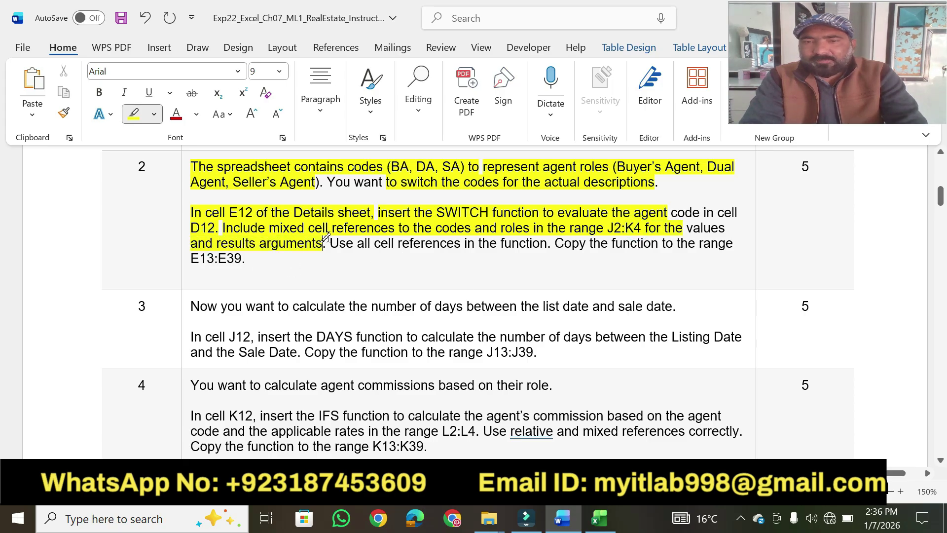
left_click(600, 519)
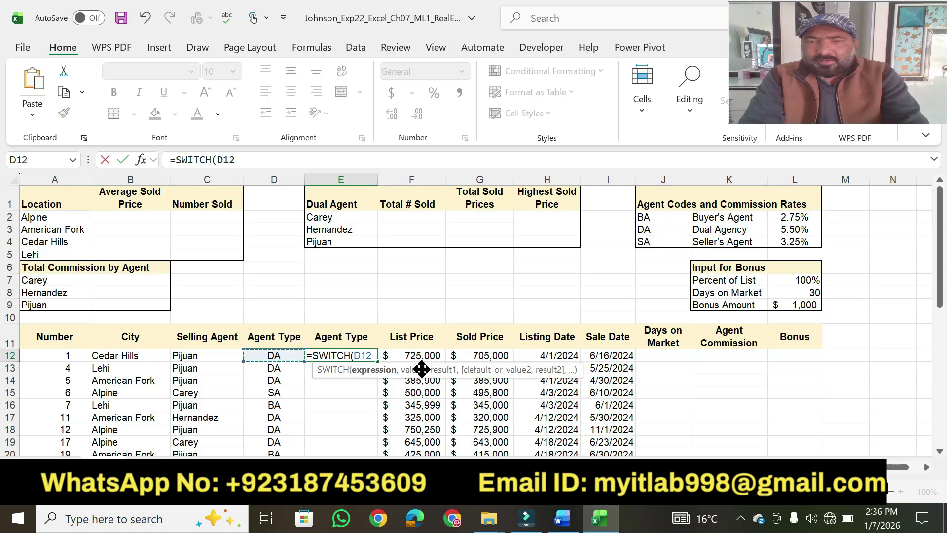
left_click(247, 157)
type(",")
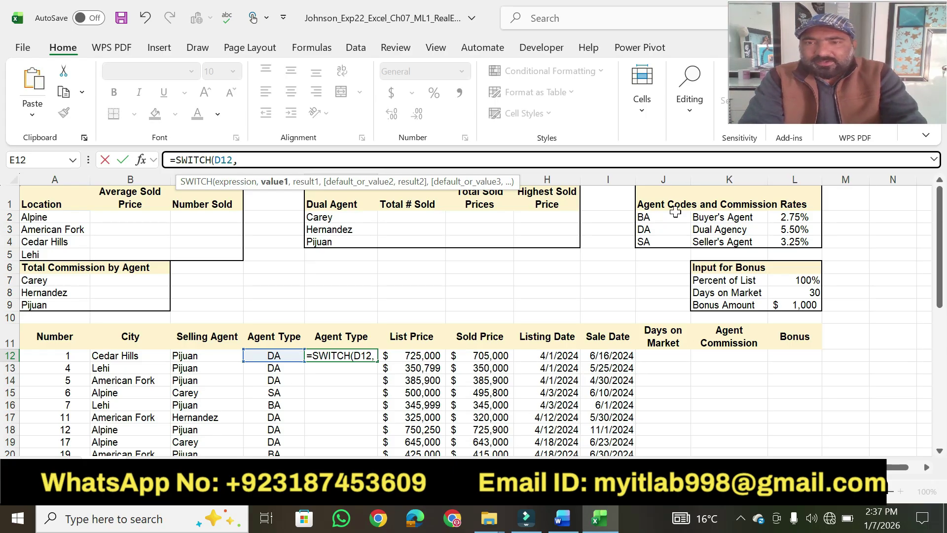
left_click(647, 219)
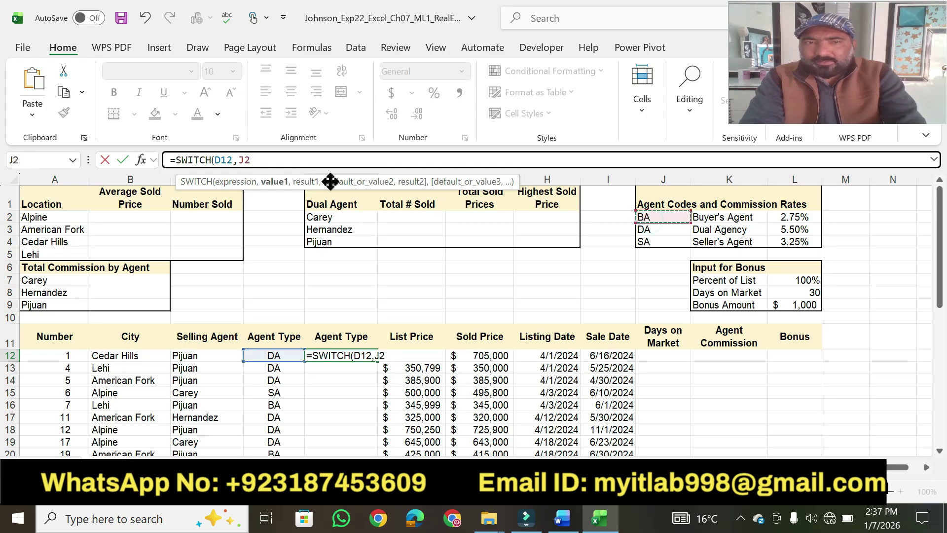
key("BackSpace")
key("BackSpace")
key("BackSpace")
key("BackSpace")
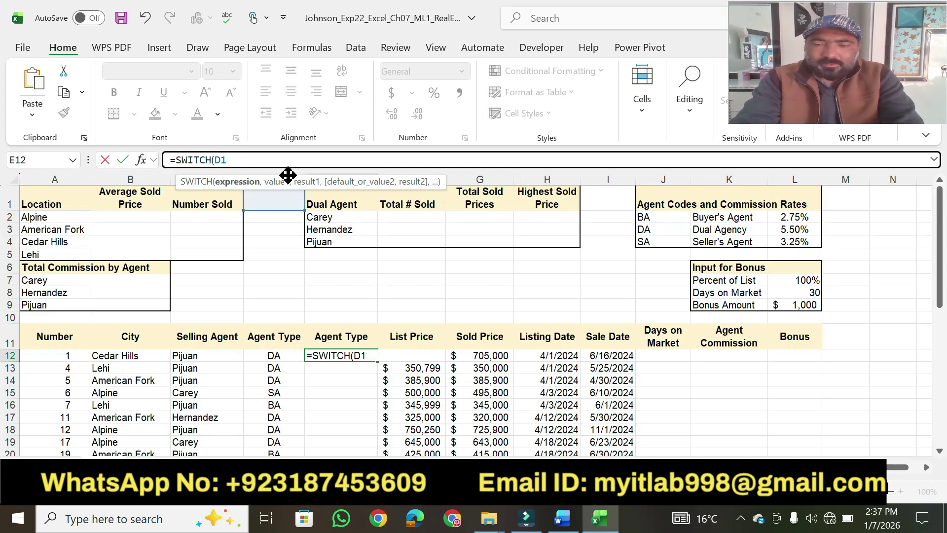
type("2=")
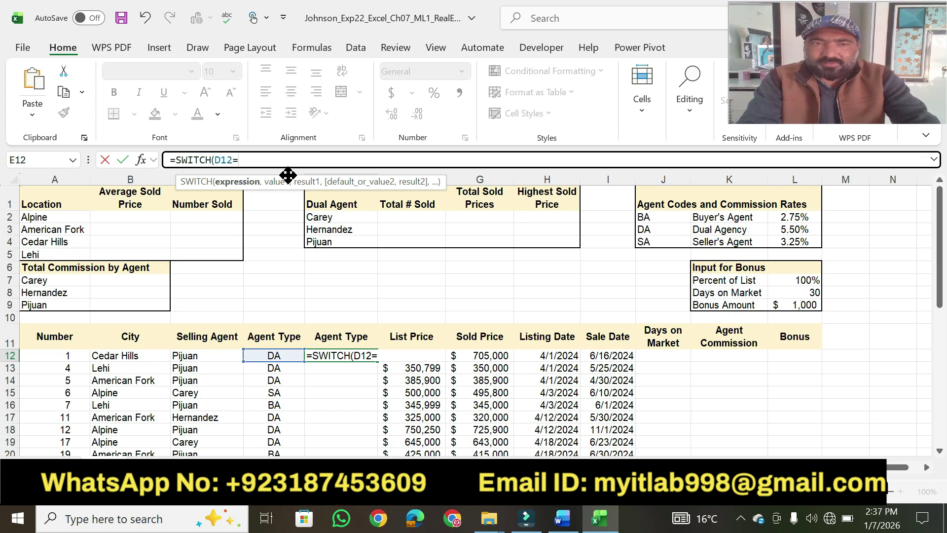
left_click(653, 216)
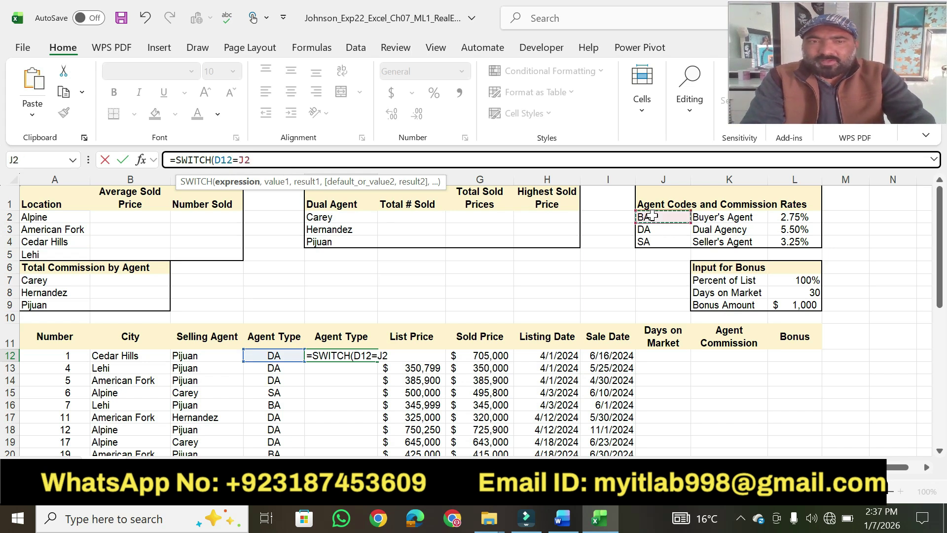
type(",")
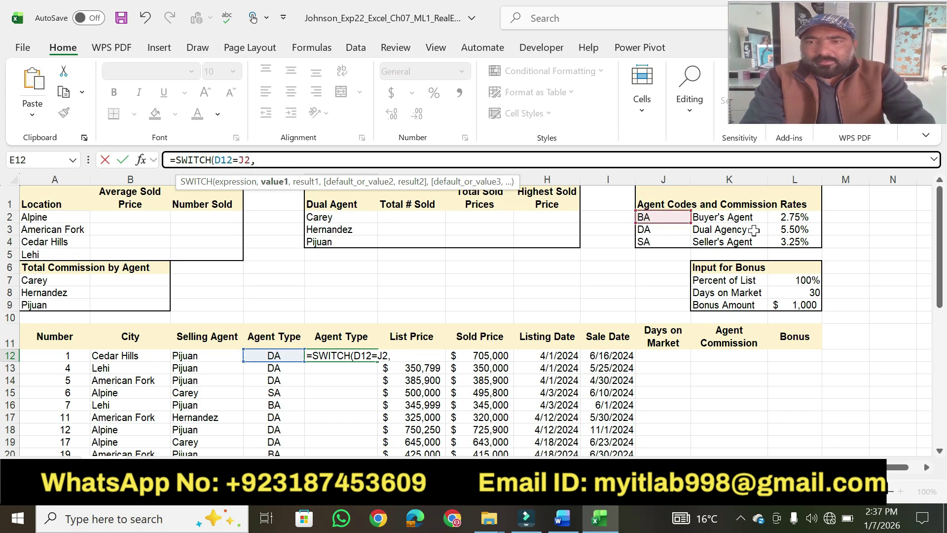
left_click(736, 219)
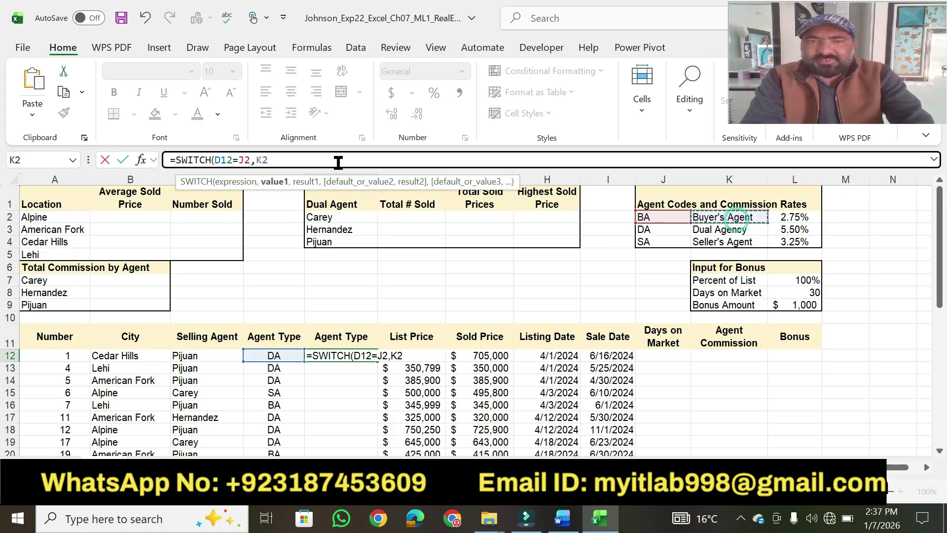
left_click_drag(272, 160, 256, 159)
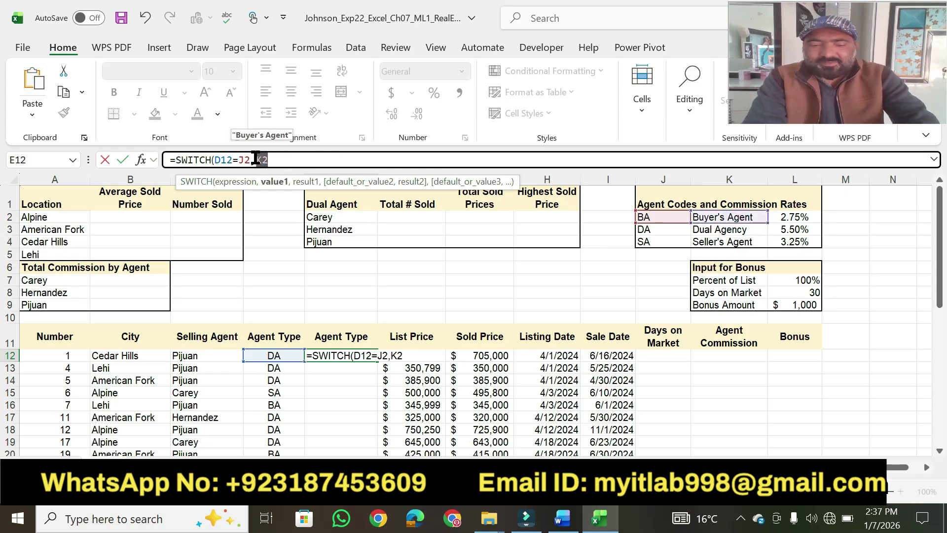
key("F4")
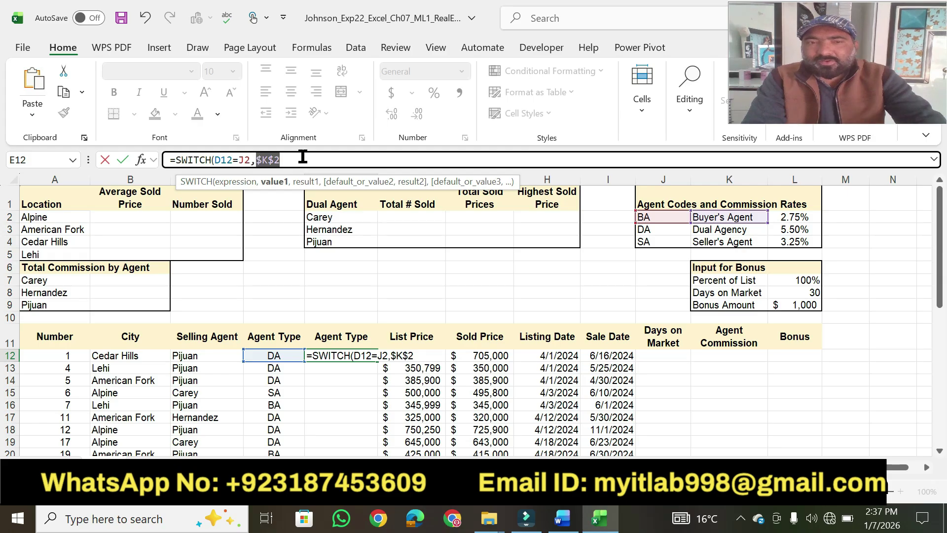
key("Right")
type(",")
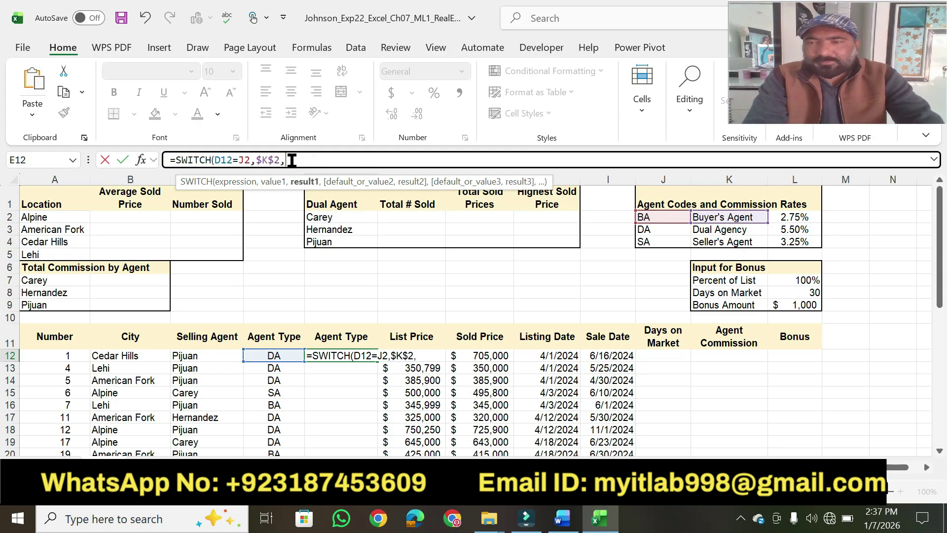
key("Escape")
key("alt")
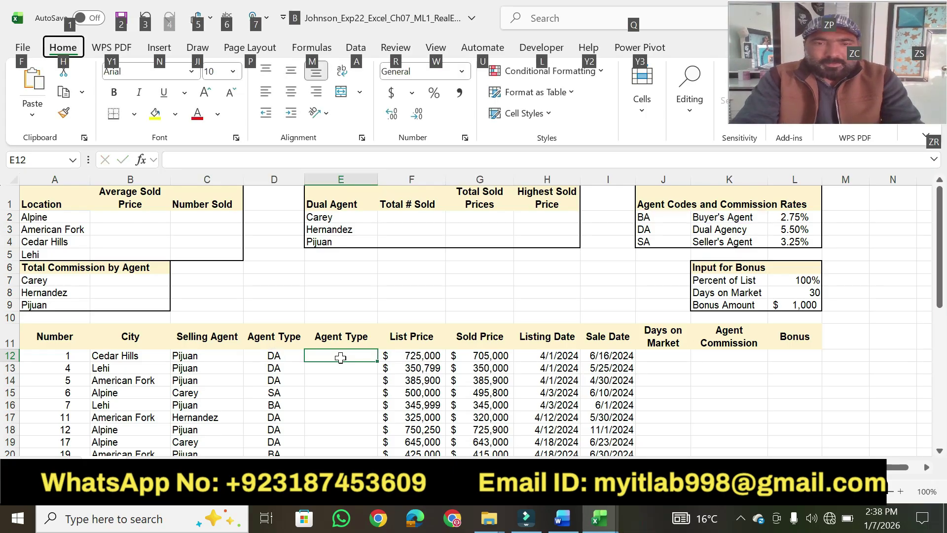
Enter =SWITCH(D12,"DA",K$3,"BA",K$2,"SA",K$4) in cell E12 and copy the formula down to E39
left_click(228, 156)
type("=SWITCH(D12,\"DA\",K$3,\"BA\",K$2,\"SA\",K$4)")
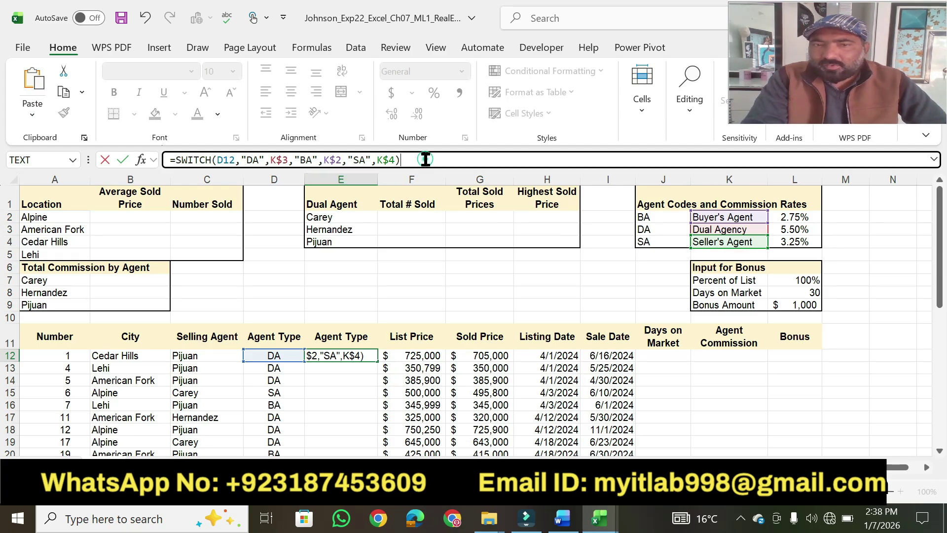
key("Return")
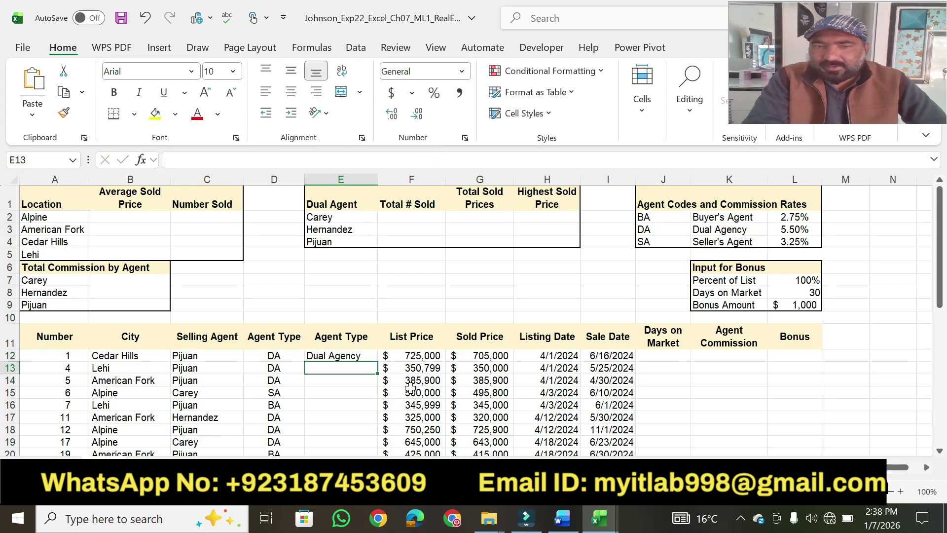
left_click(341, 357)
left_click_drag(378, 361, 374, 406)
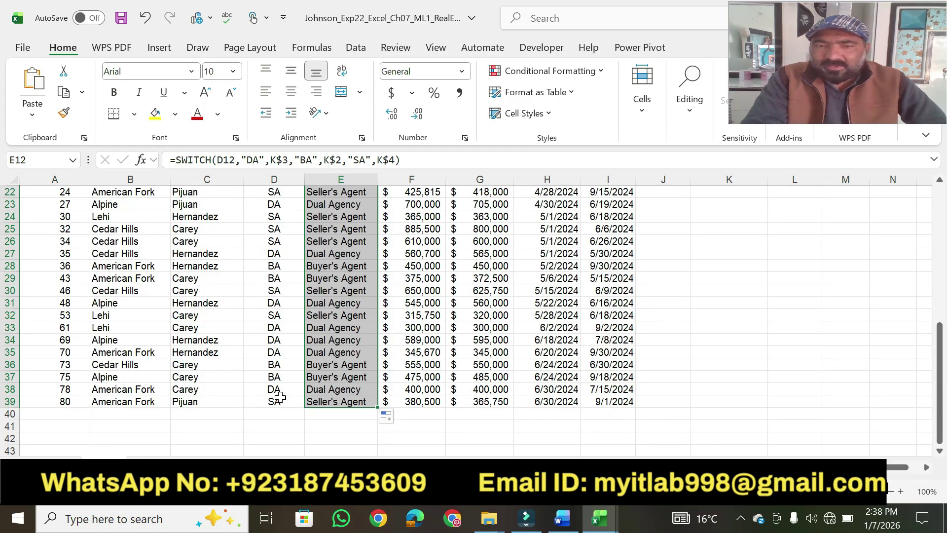
Check the agent role descriptions in column E against the codes in column D for rows 39, 35 and 36
left_click(278, 399)
left_click(344, 399)
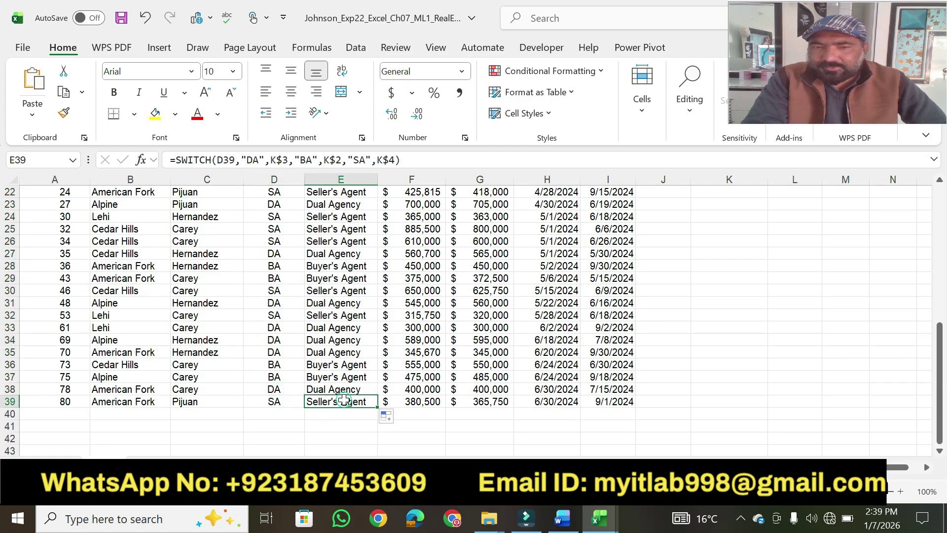
left_click(276, 353)
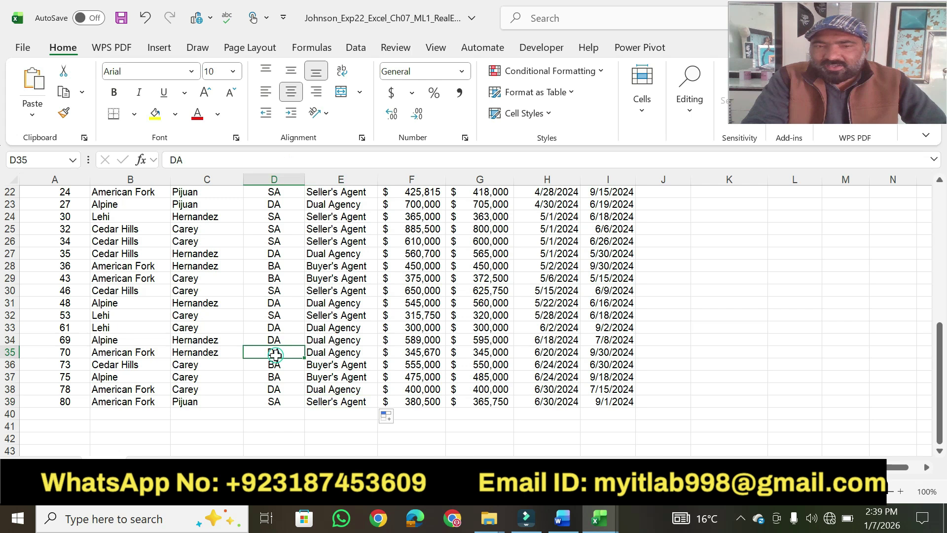
left_click(318, 352)
left_click(279, 364)
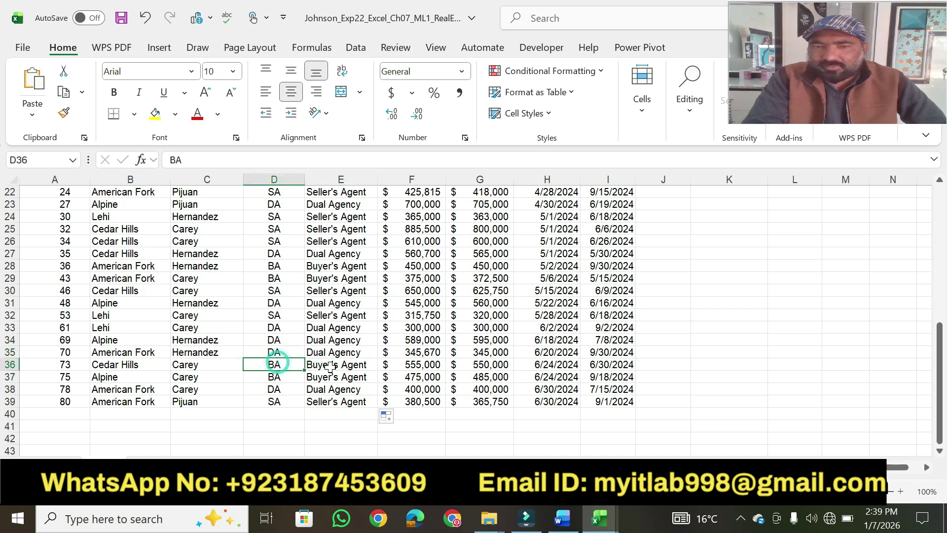
left_click(328, 366)
left_click_drag(940, 434, 930, 222)
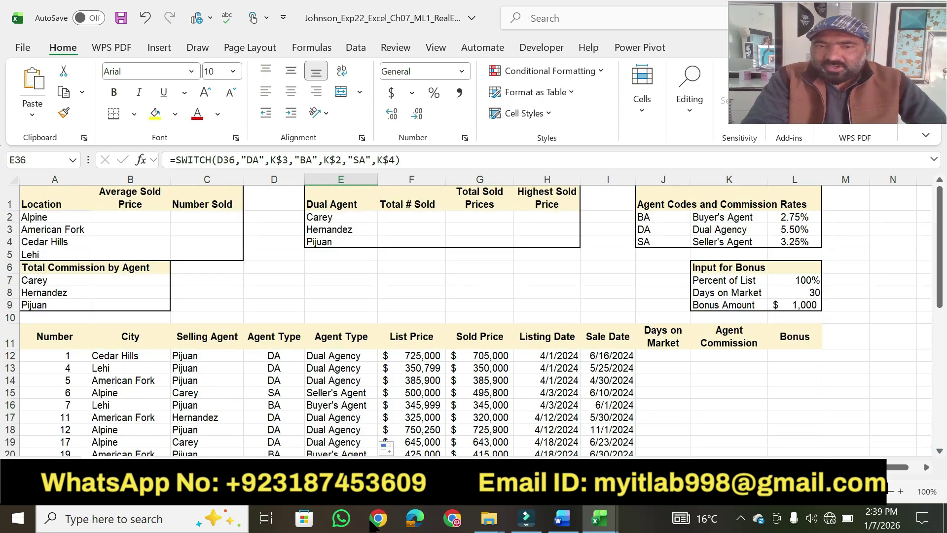
In the Word instructions, highlight step 2's text from "cell references in the function" through "E13:E39." and its points value
left_click(563, 518)
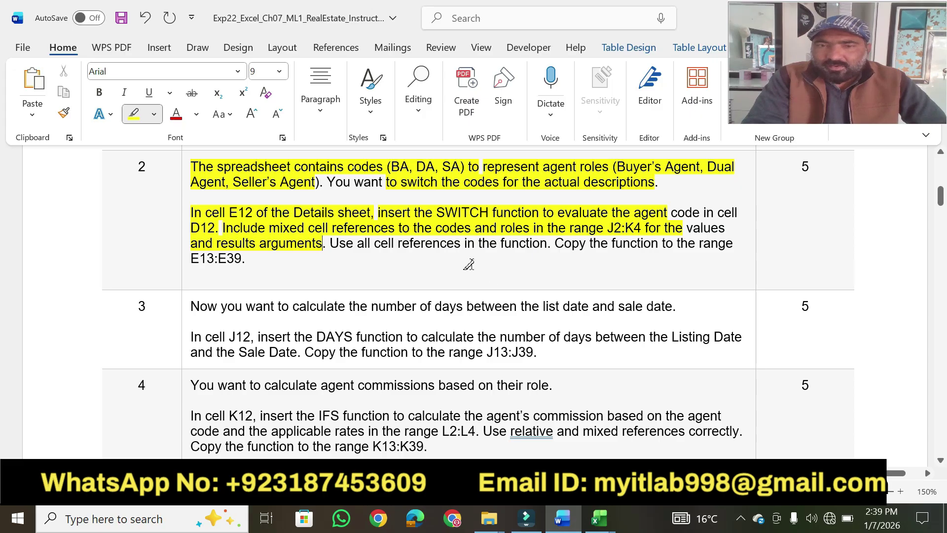
left_click_drag(375, 246, 245, 259)
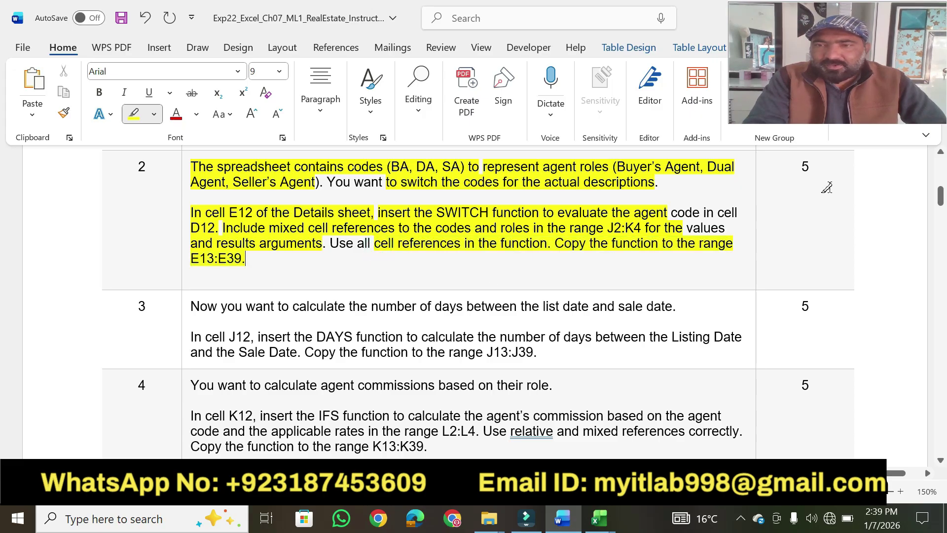
left_click_drag(812, 169, 798, 167)
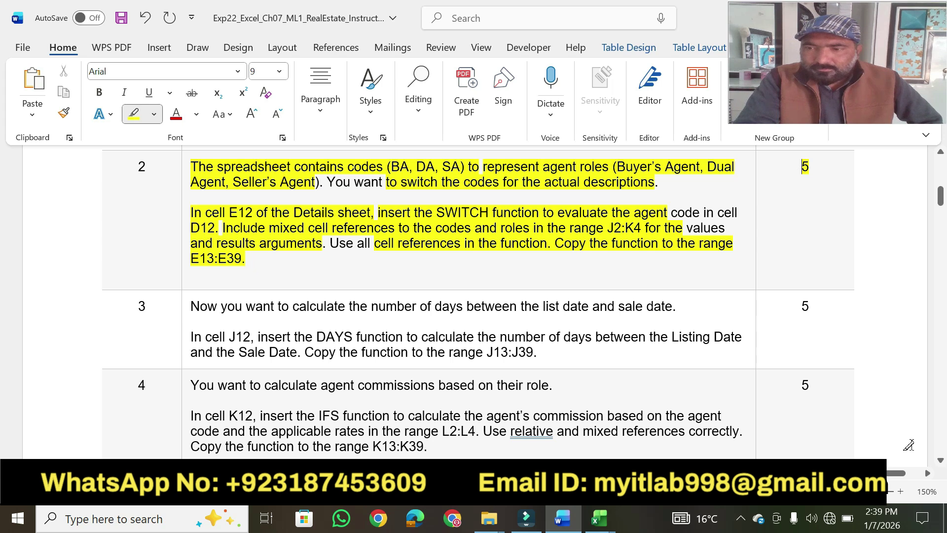
left_click_drag(938, 462, 939, 463)
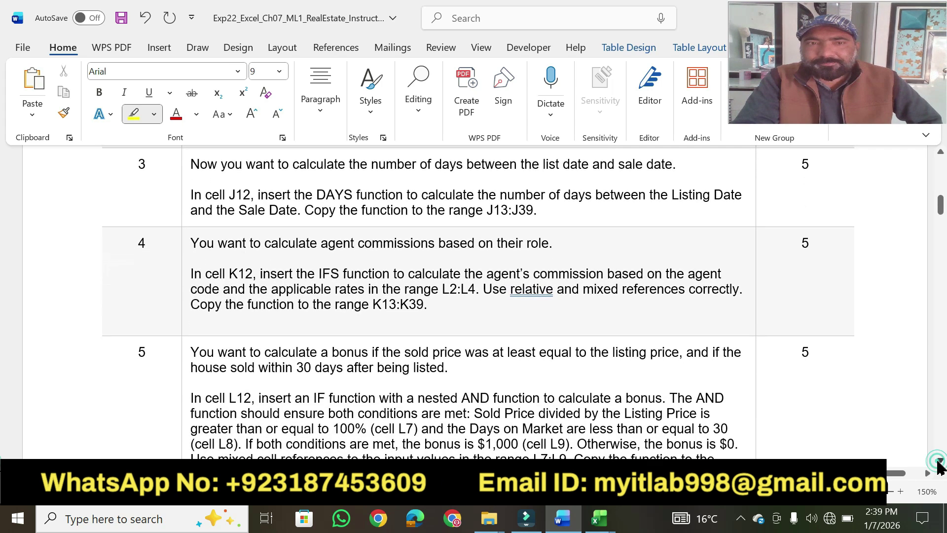
Highlight step 3's text from "you want to calculate" through "insert the DAYS function" in the Word instructions, and return to the Excel workbook
left_click_drag(221, 167, 657, 165)
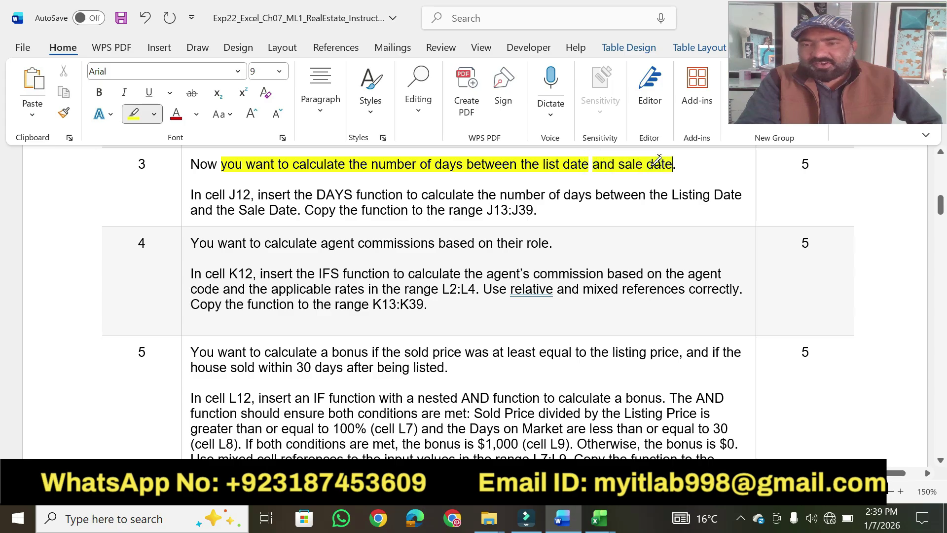
left_click_drag(204, 195, 403, 195)
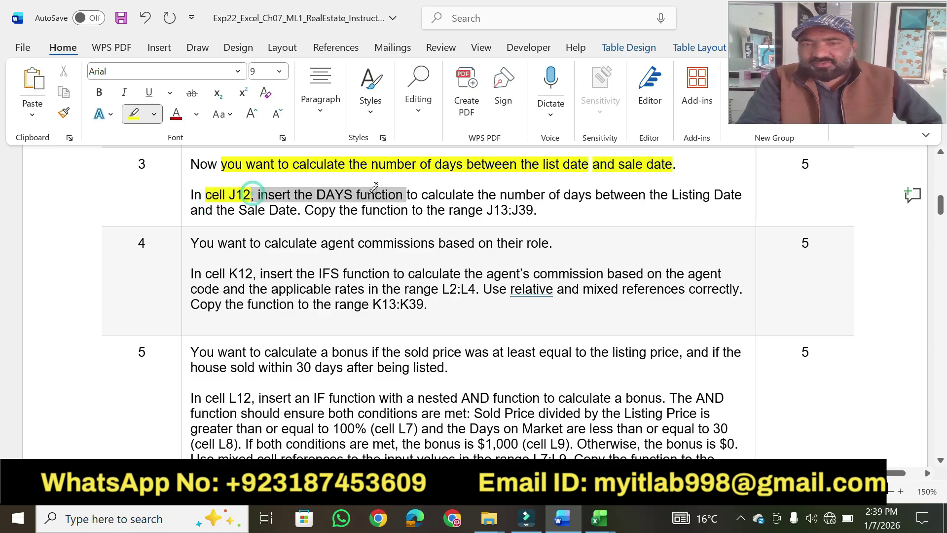
left_click(563, 521)
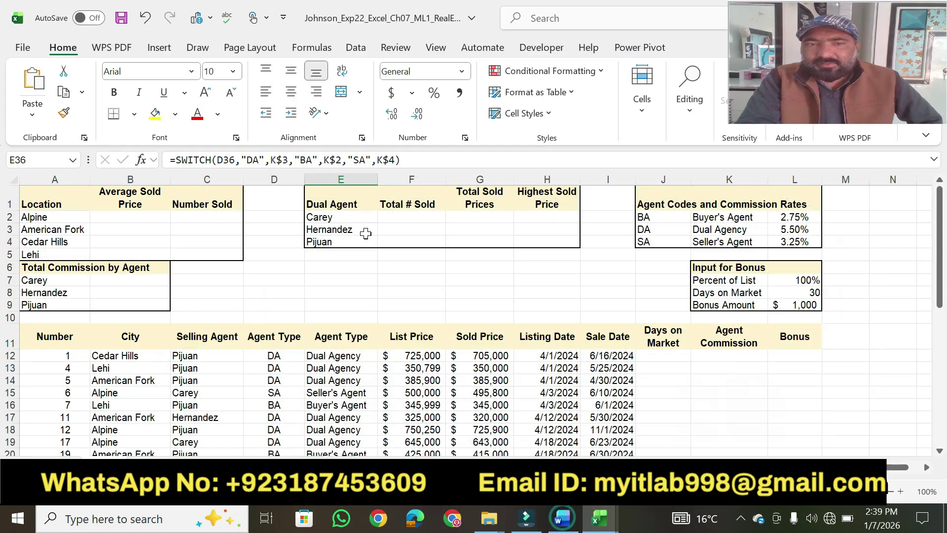
Begin a DAYS function in cell J12, the first row of the Days on Market column
left_click(646, 354)
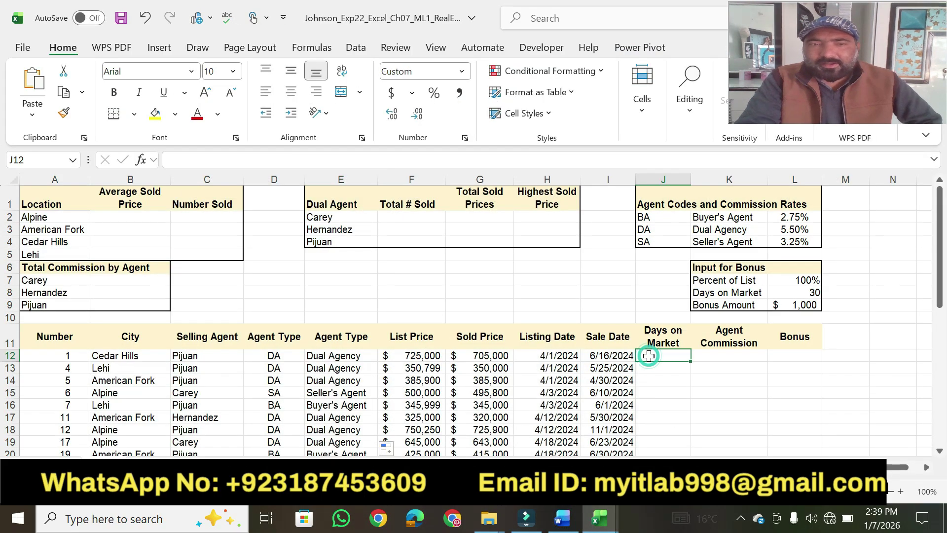
double_click(648, 356)
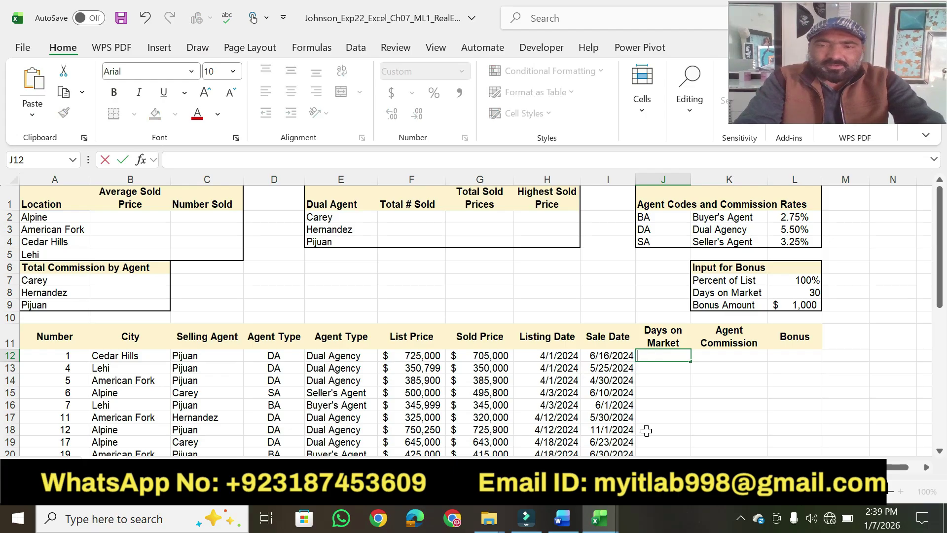
type("days")
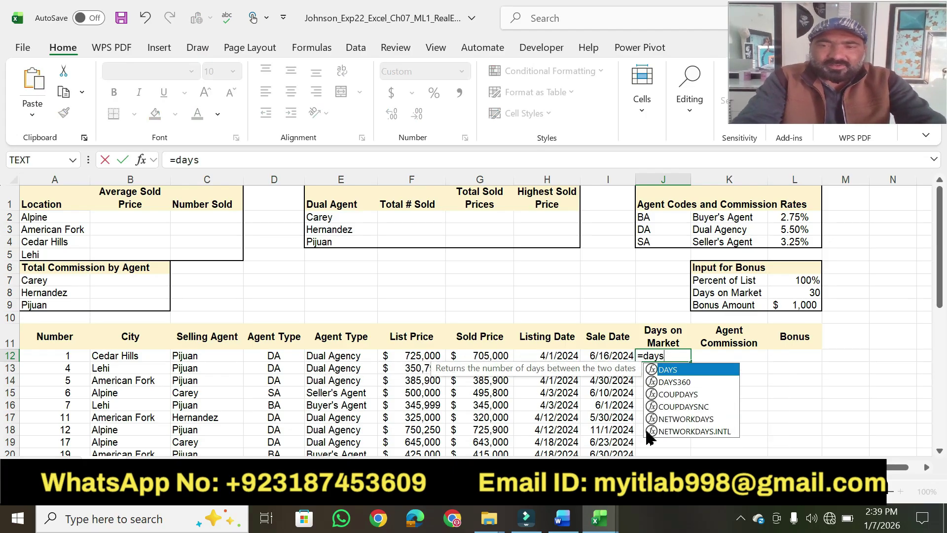
key("Tab")
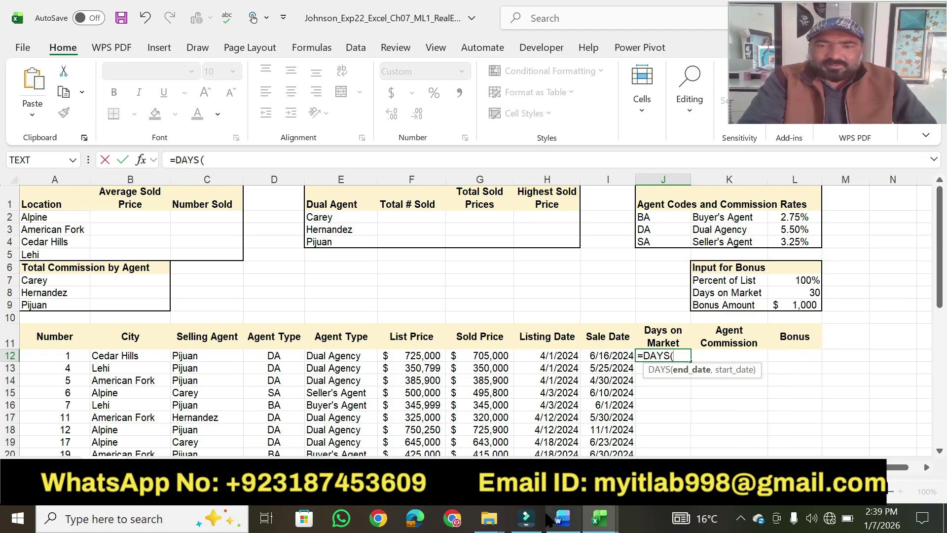
In the Word instructions, highlight step 3's "calculate the number of days between", "Listing Date" and "Sale Date", and return to the Excel workbook
left_click(563, 518)
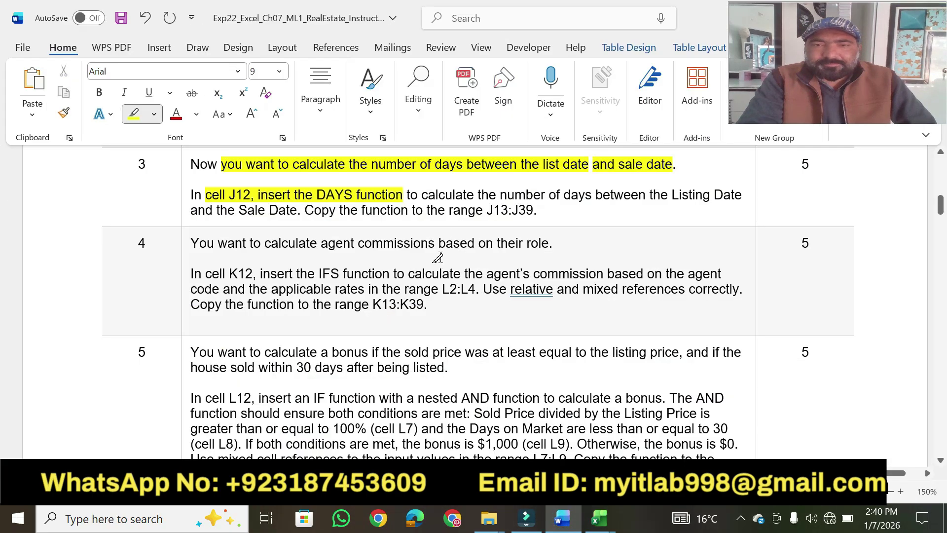
left_click_drag(422, 194, 743, 195)
left_click_drag(238, 211, 298, 210)
left_click(566, 527)
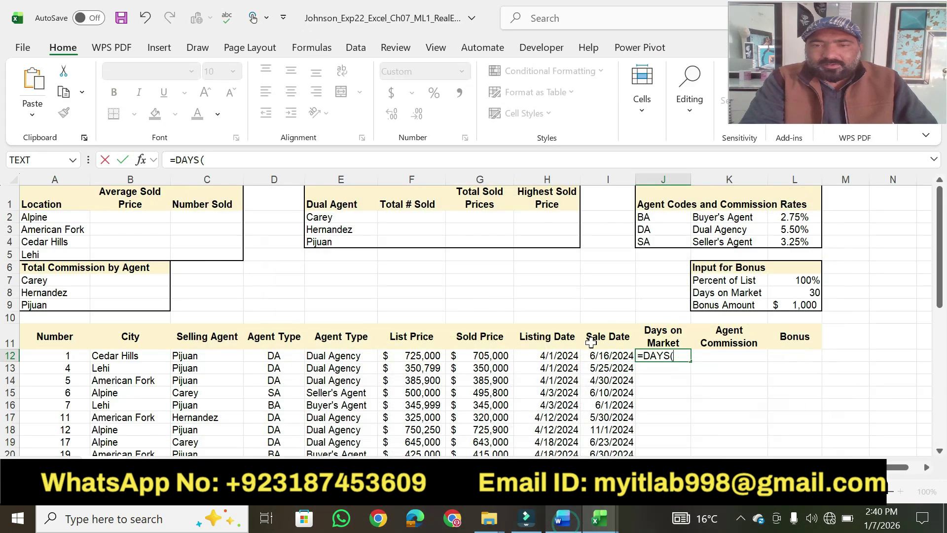
Complete the DAYS formula in cell J12 as =DAYS(H12,I12), using the Listing Date and Sale Date cells
left_click(538, 355)
type(",")
left_click(603, 358)
left_click(565, 522)
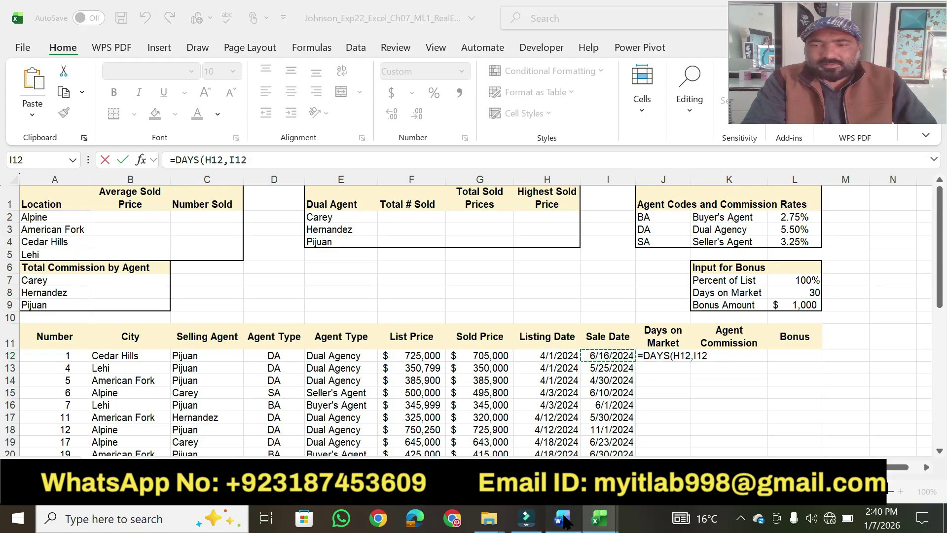
left_click(565, 521)
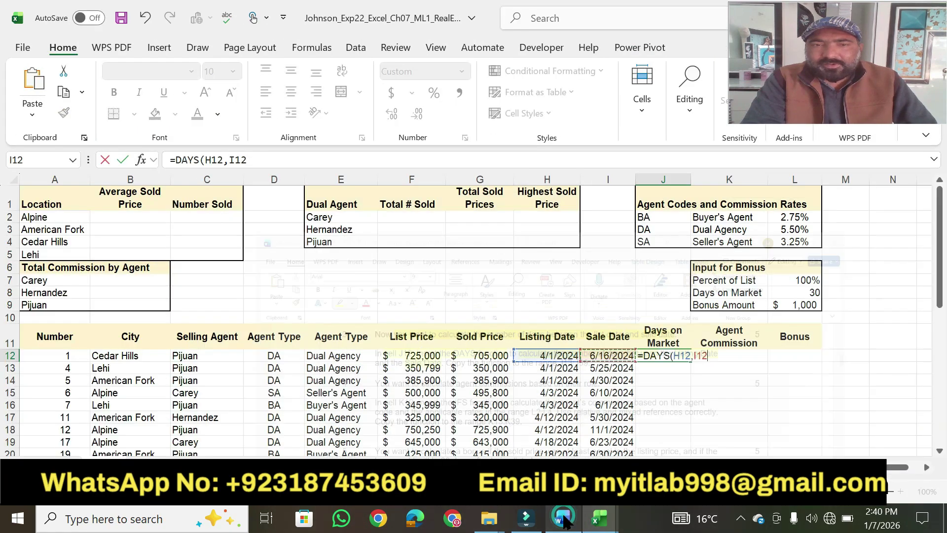
left_click(267, 160)
type(")")
key("Return")
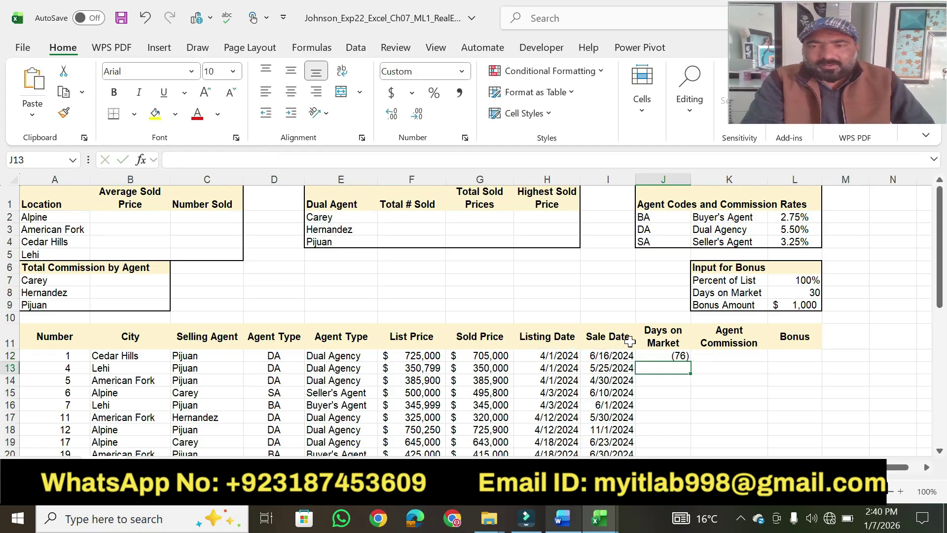
Swap the date arguments in cell J12 so the formula reads =DAYS(I12,H12)
left_click(653, 352)
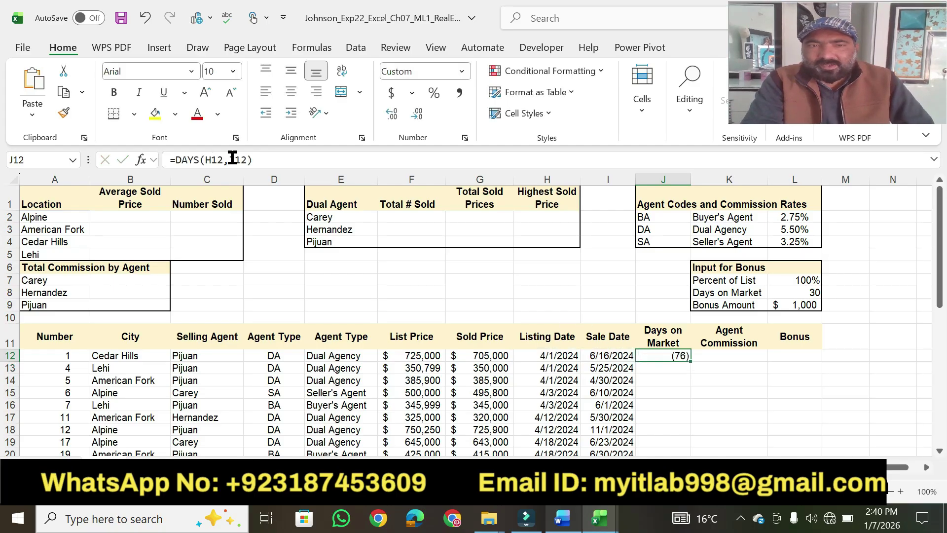
left_click(210, 159)
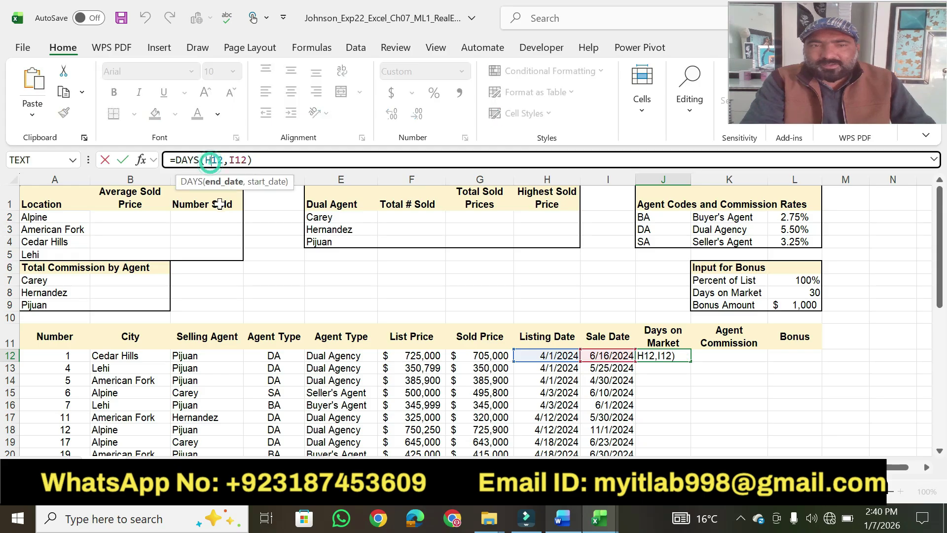
key("BackSpace")
type("I")
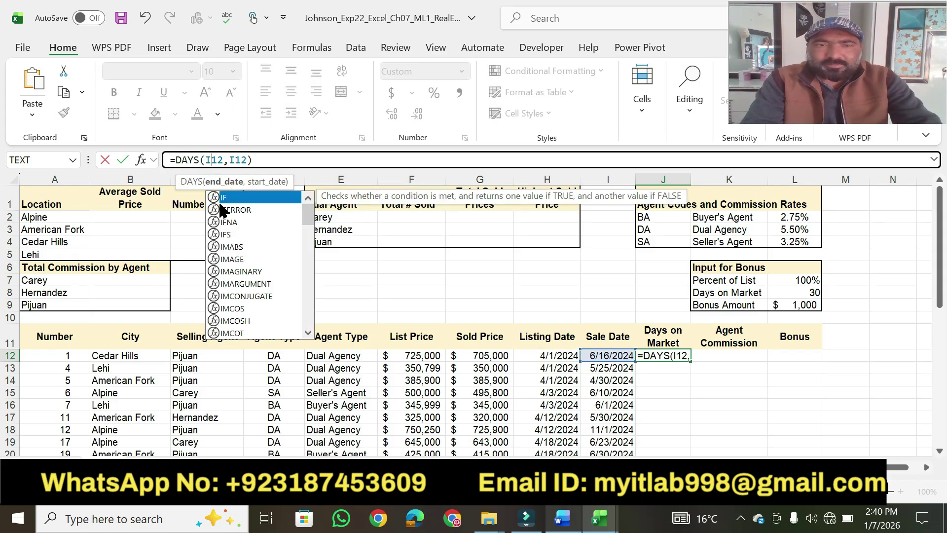
left_click(231, 159)
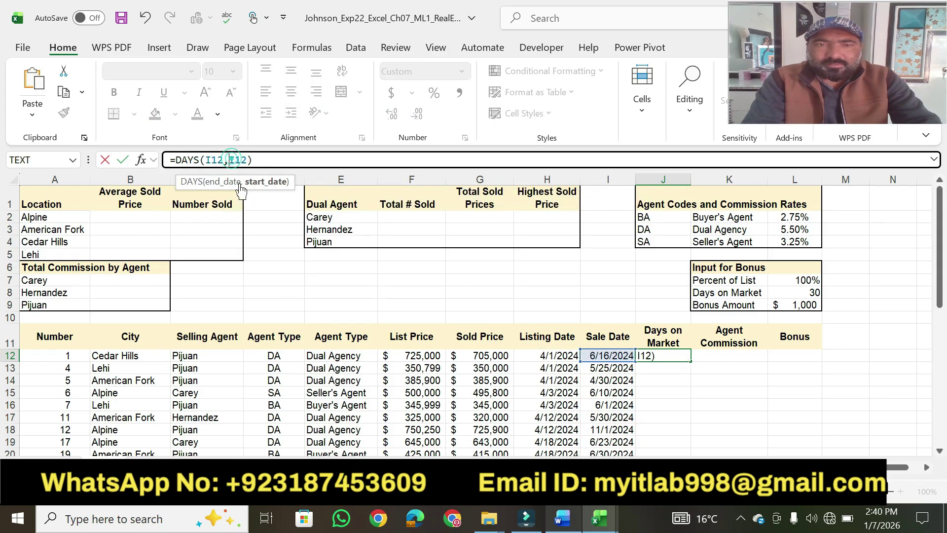
key("BackSpace")
type("H")
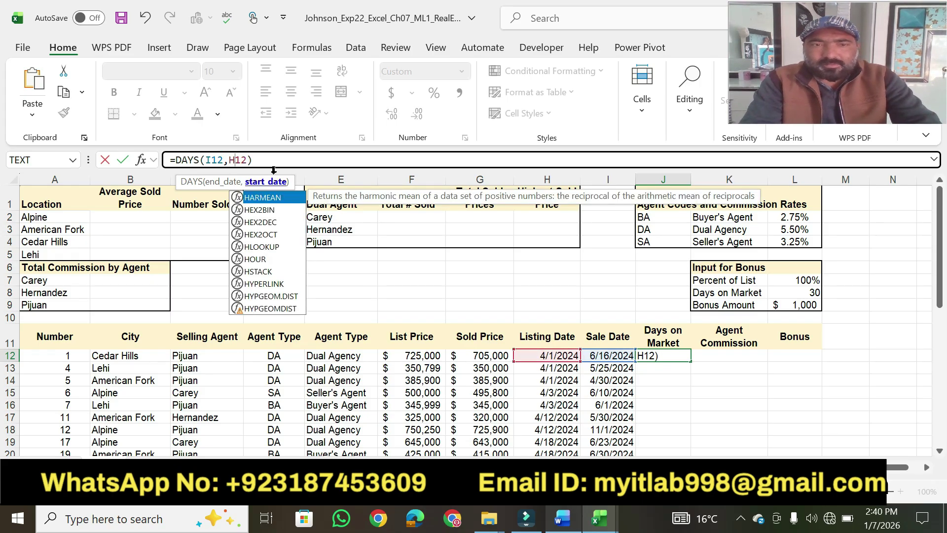
left_click(263, 154)
key("Return")
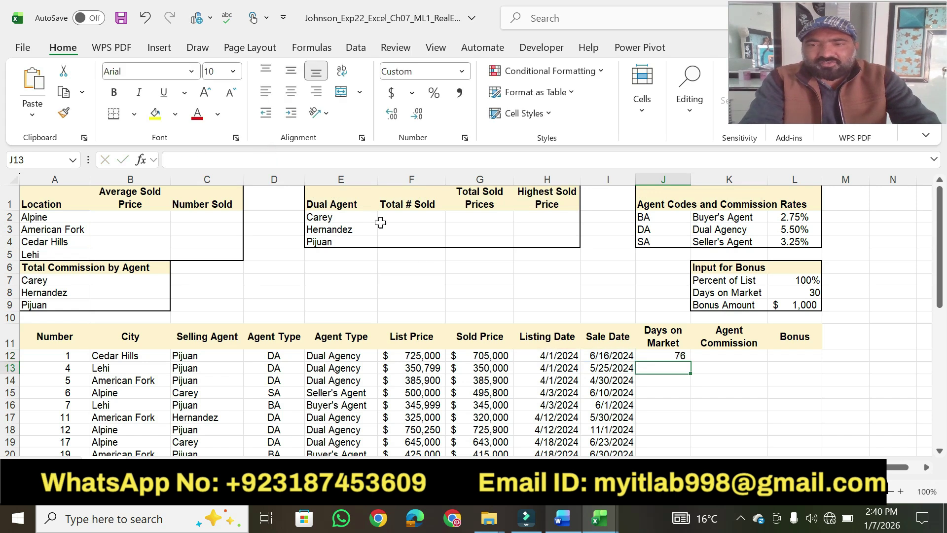
Highlight "Copy the function to the range J13:J39" in step 3 of the Word instructions, and return to the Excel workbook
left_click(561, 518)
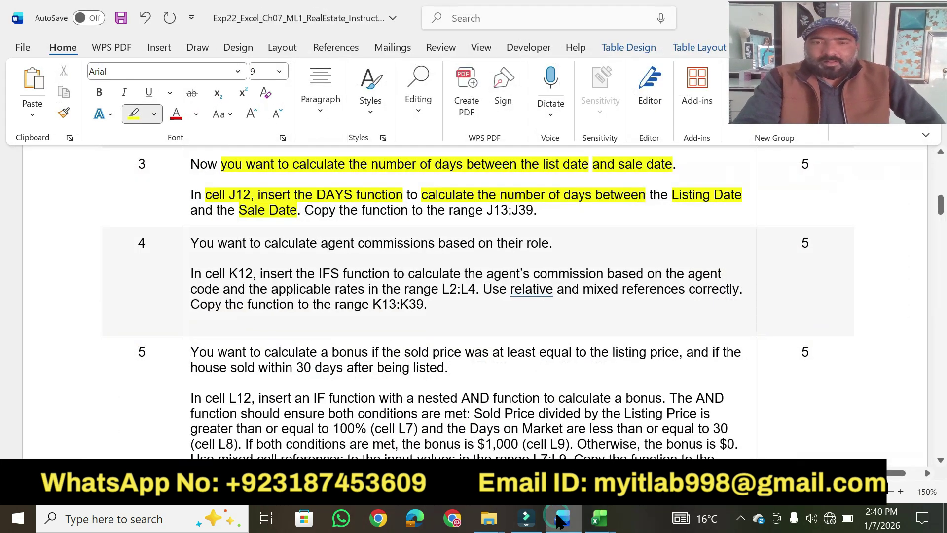
left_click_drag(305, 210, 524, 206)
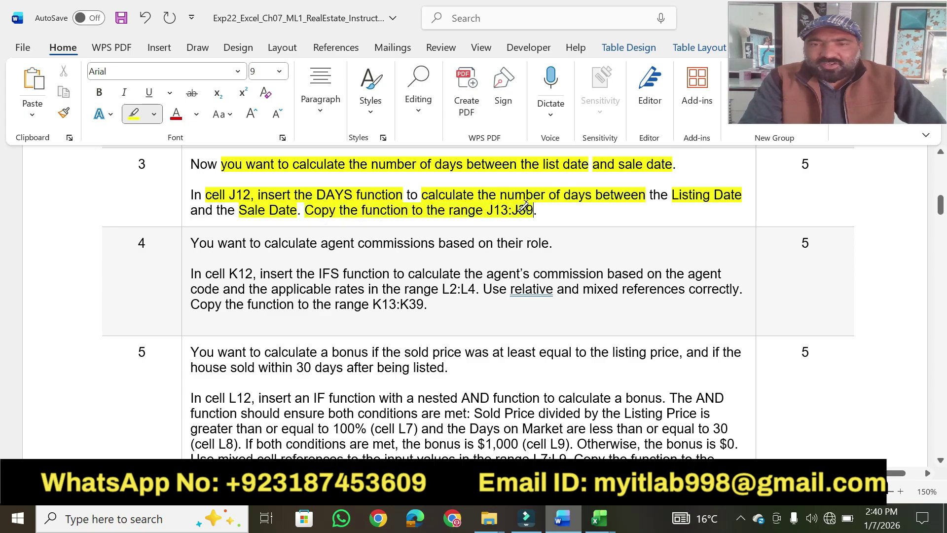
left_click(599, 518)
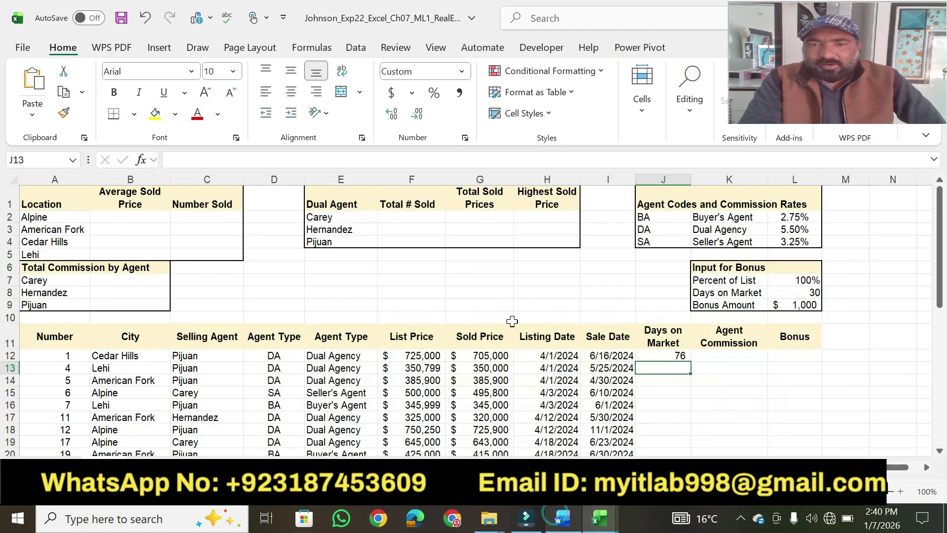
Copy the DAYS formula from cell J12 down through cell J39
left_click(671, 356)
left_click_drag(690, 356, 681, 417)
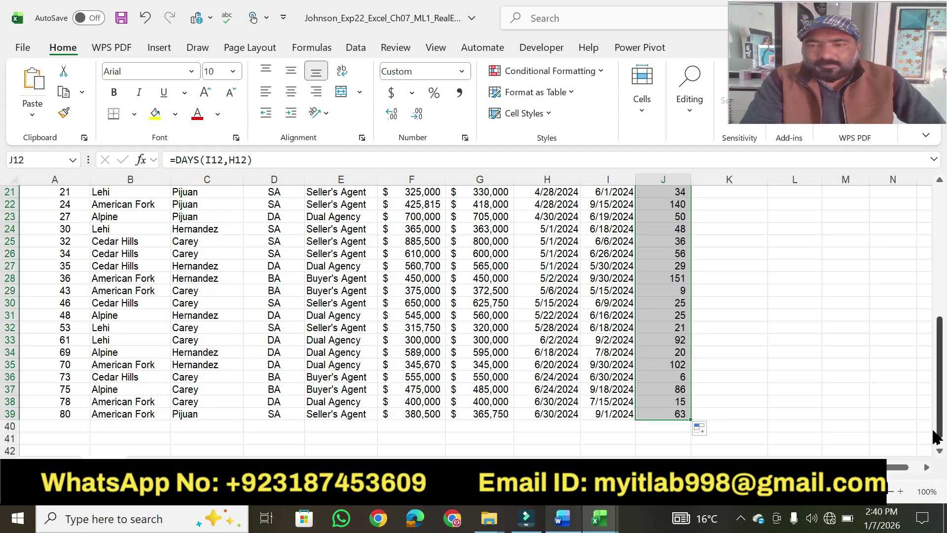
left_click_drag(941, 437, 941, 305)
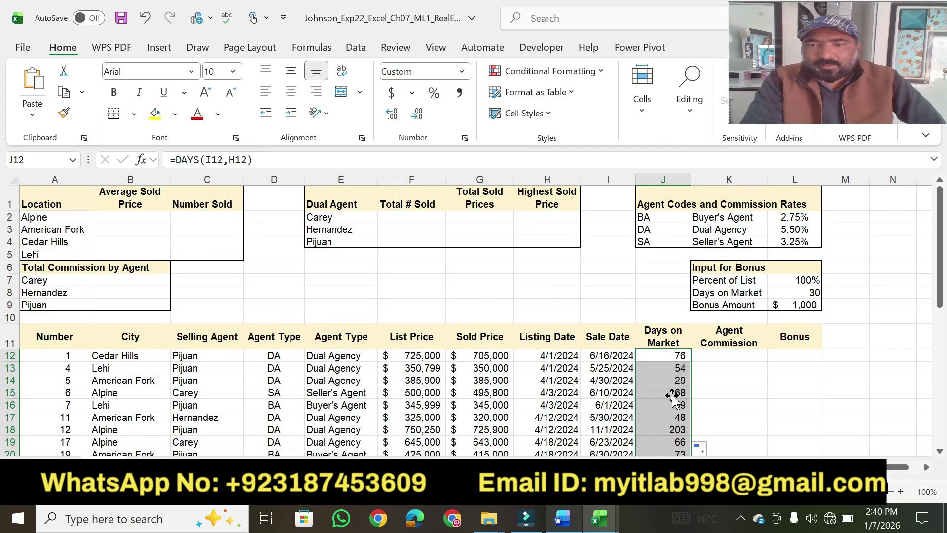
In the Word instructions, highlight step 3's points value and step 4's text from "want to calculate agent commissions" through "function to the range K13:K39"
left_click(562, 519)
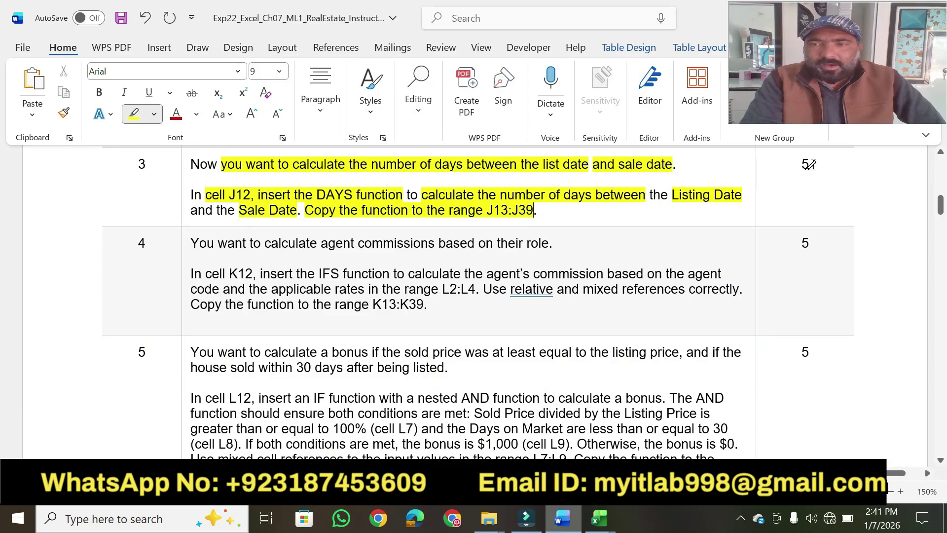
left_click_drag(812, 164, 799, 165)
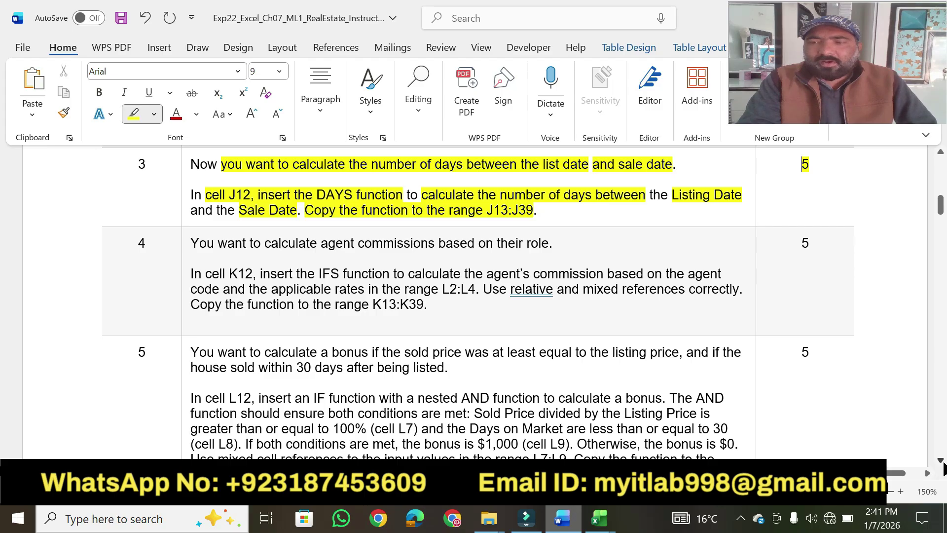
scroll(943, 468, "down", 3)
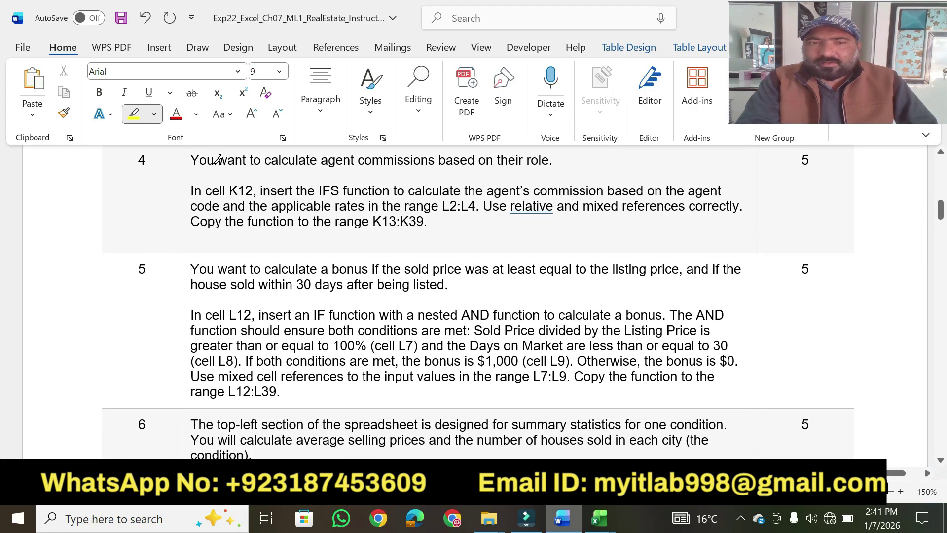
left_click_drag(220, 160, 550, 158)
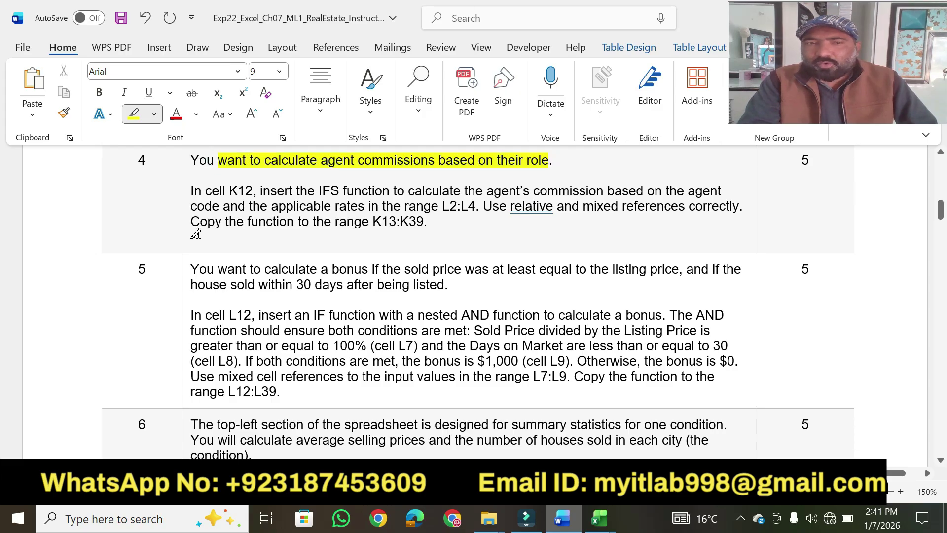
mouse_move(205, 190)
left_mouse_down()
mouse_move(651, 185)
mouse_move(170, 182)
mouse_move(740, 189)
mouse_move(730, 190)
left_mouse_up()
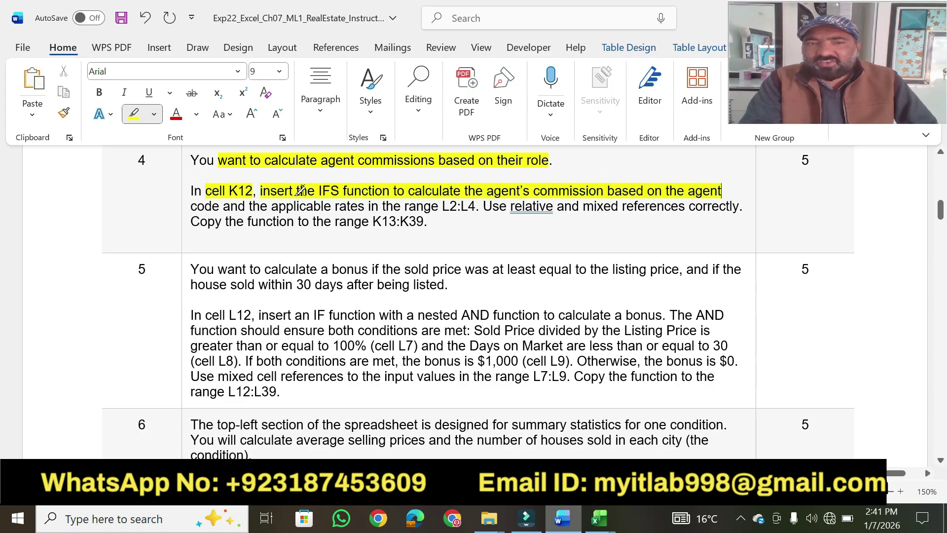
mouse_move(192, 207)
left_mouse_down()
mouse_move(619, 205)
mouse_move(644, 193)
mouse_move(703, 193)
mouse_move(510, 206)
left_mouse_up()
left_click_drag(248, 222, 409, 217)
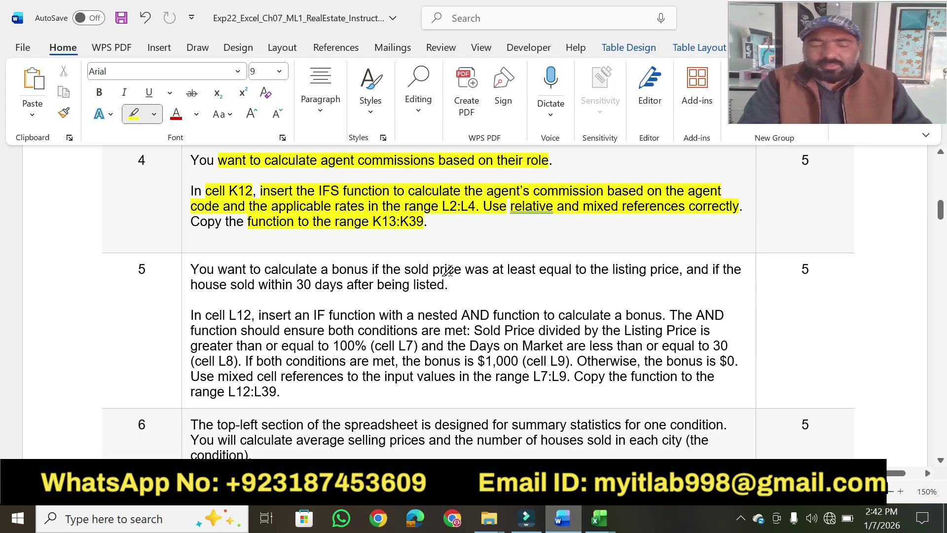
In the Excel workbook, enter =IFS(D12=J$2,G12*L$2,D12=J$3,G12*L$3,D12=J$4,G12*L$4) in cell K12
key("alt+Tab")
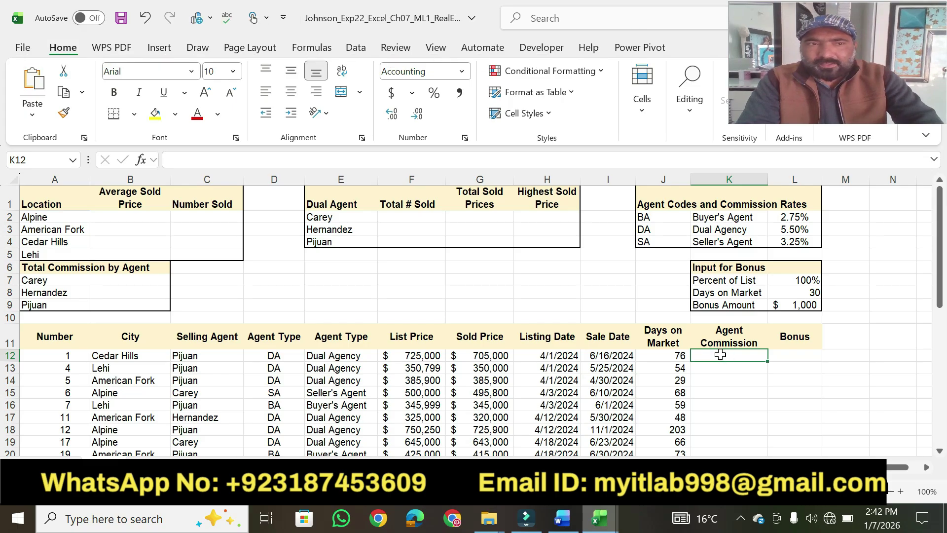
key("alt+Tab")
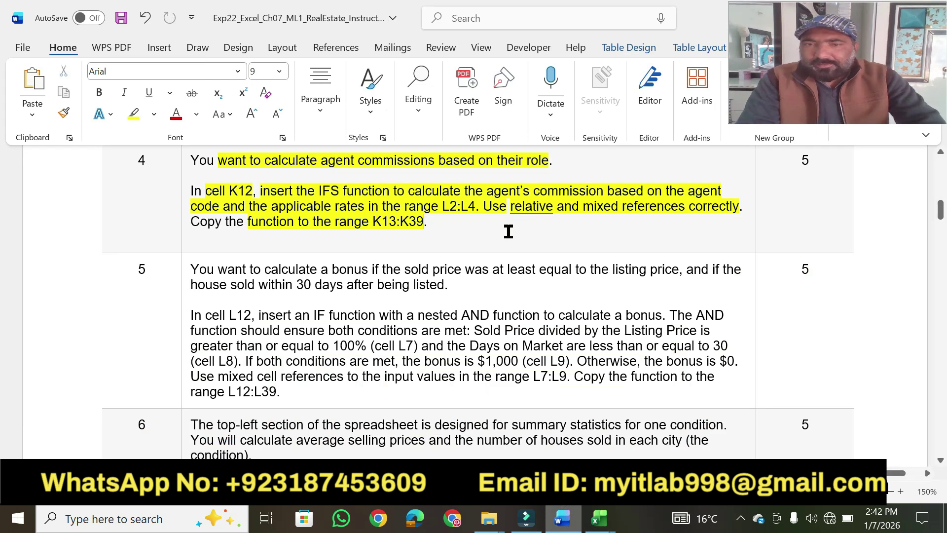
key("alt+Tab")
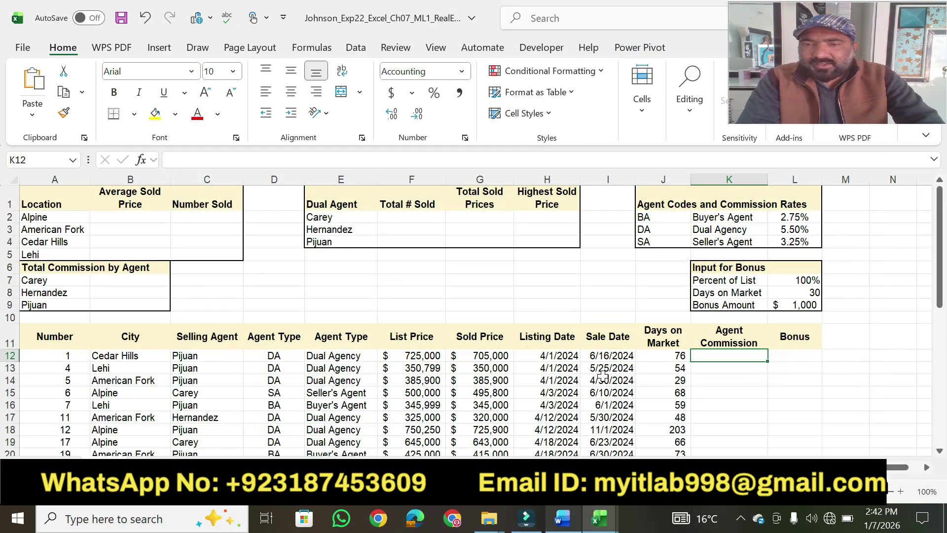
type("=IFS(")
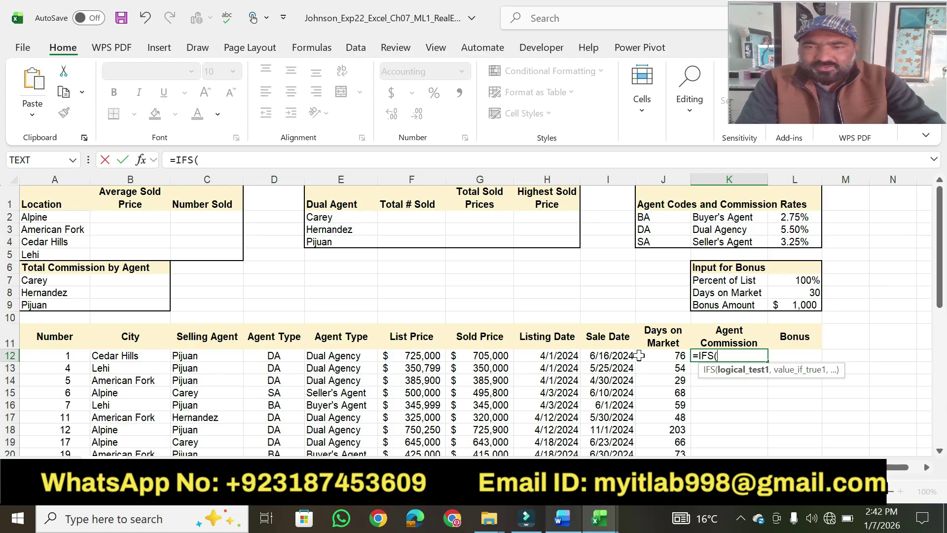
left_click(275, 356)
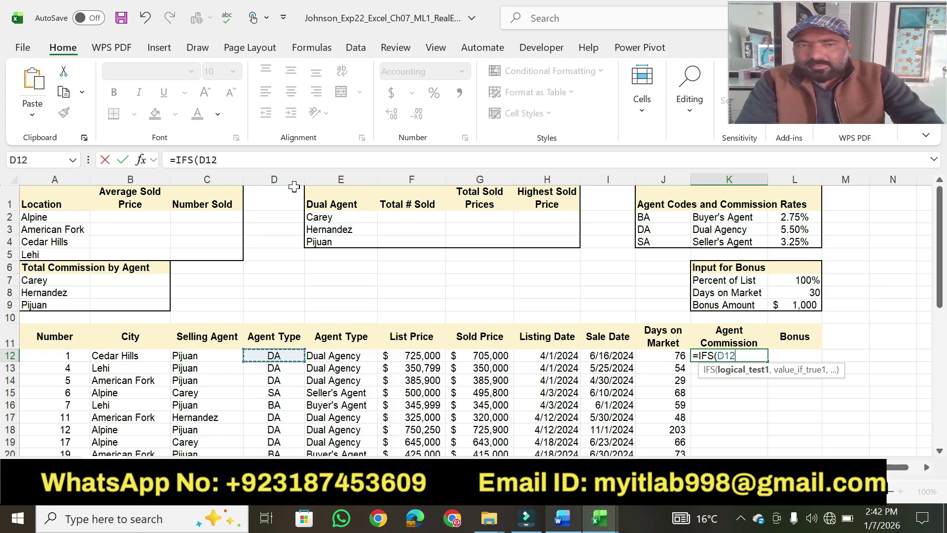
left_click_drag(238, 159, 151, 167)
type("=IFS(D12=J$2,G12*L$2,D12=J$3,G12*L$3,D12=J$4,G12*L$4)")
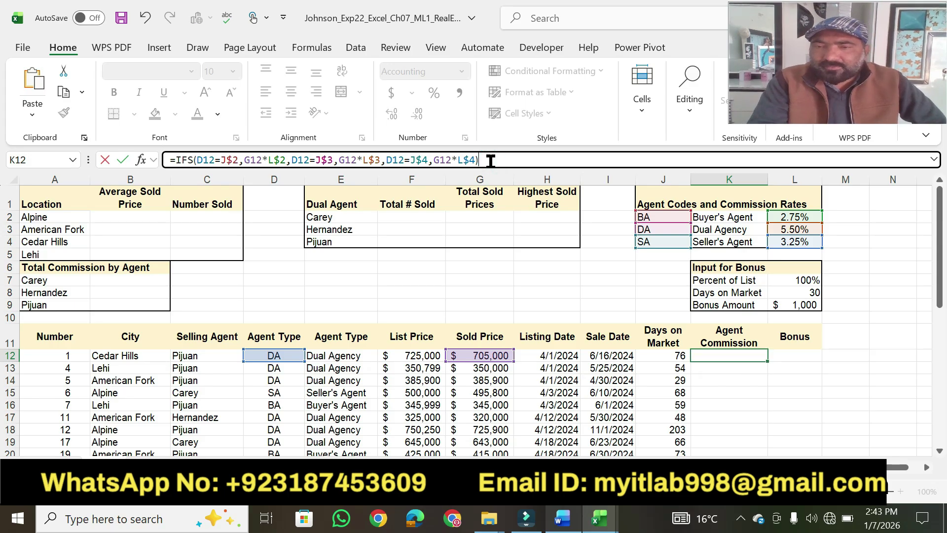
key("Return")
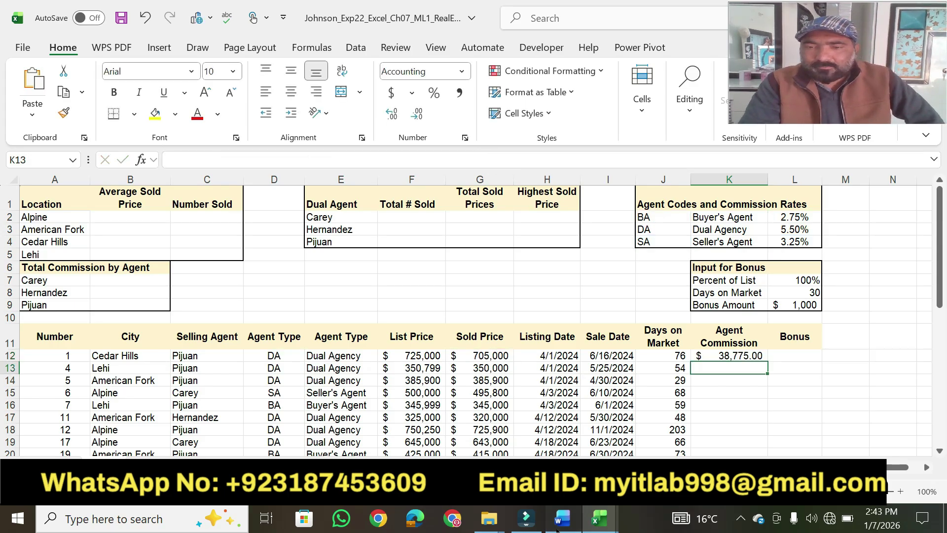
Copy the IFS commission formula from cell K12 down through cell K39
left_click(562, 518)
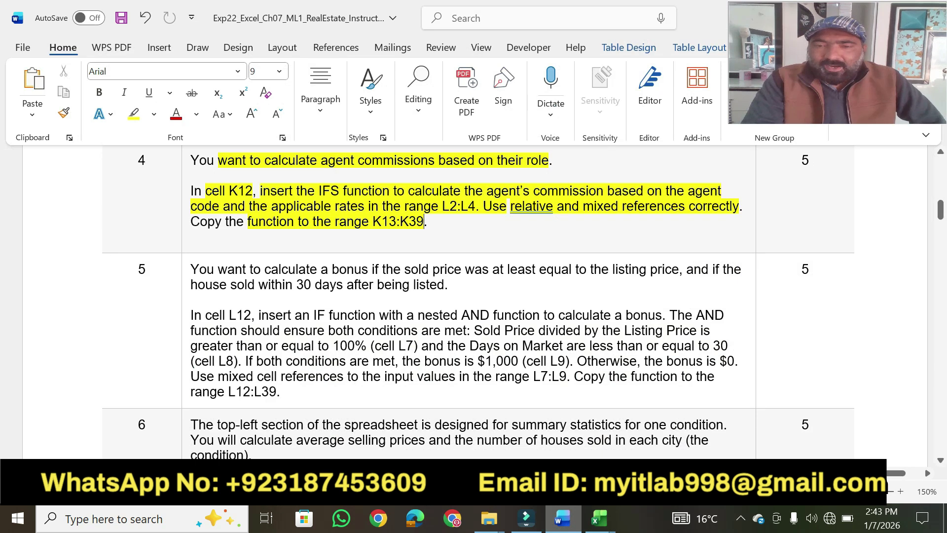
left_click(564, 524)
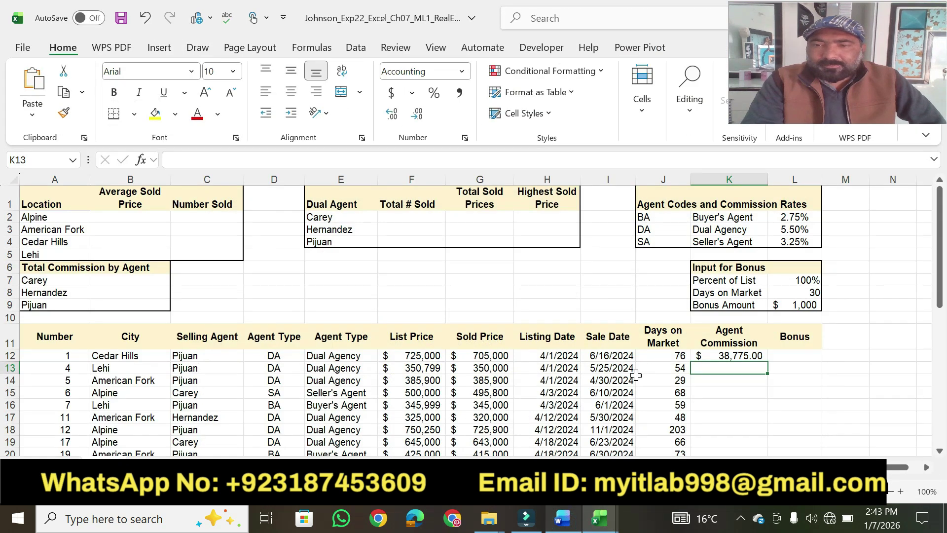
left_click(735, 355)
left_click_drag(770, 360, 762, 419)
left_click_drag(942, 423, 927, 195)
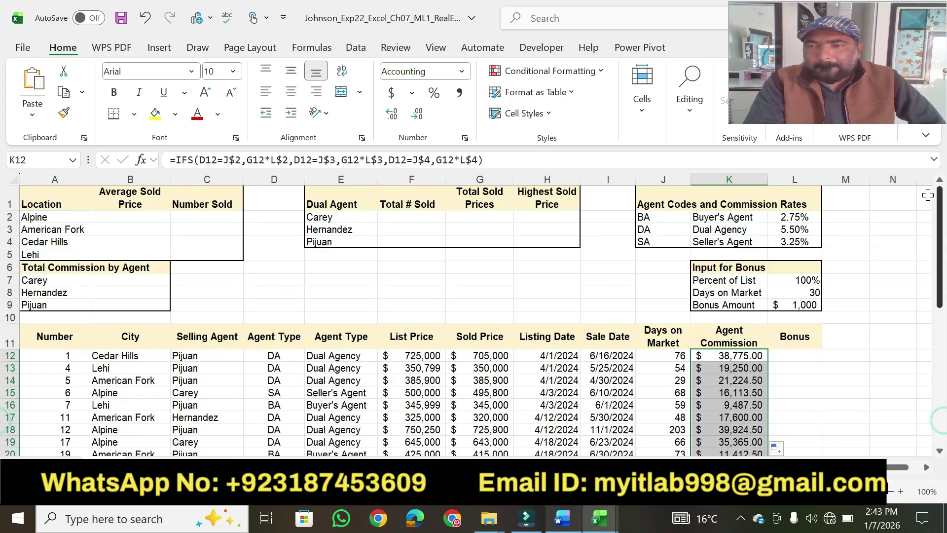
In the Word instructions, highlight step 4's points value and step 5's bonus conditions in the opening sentence, plus "In cell L12"
left_click(562, 518)
left_click(133, 114)
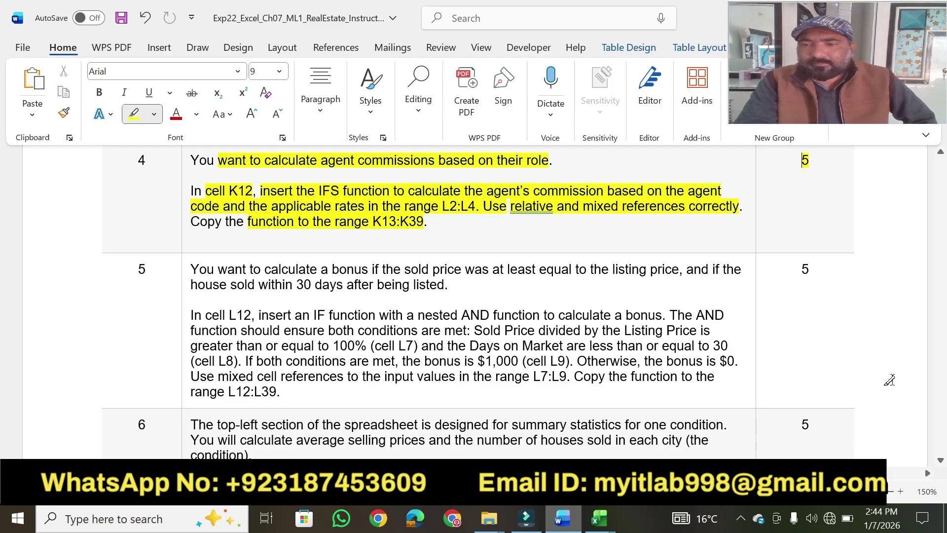
left_click(940, 461)
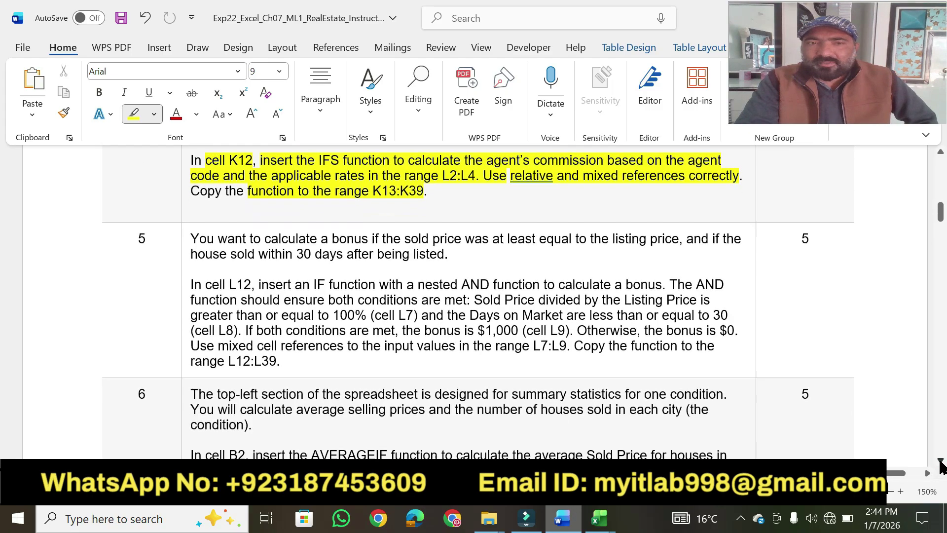
left_click(940, 464)
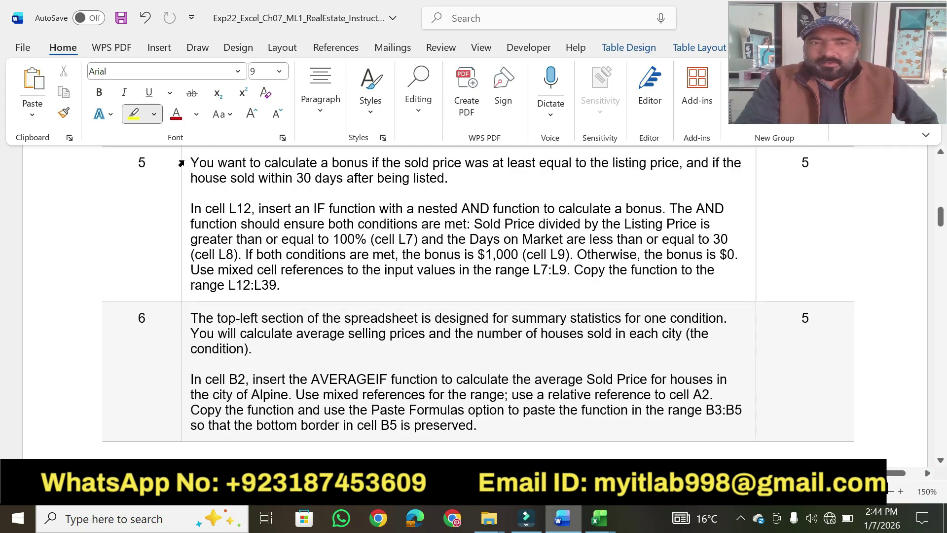
mouse_move(191, 161)
left_mouse_down()
mouse_move(707, 161)
mouse_move(681, 163)
left_mouse_up()
left_click_drag(193, 179, 446, 179)
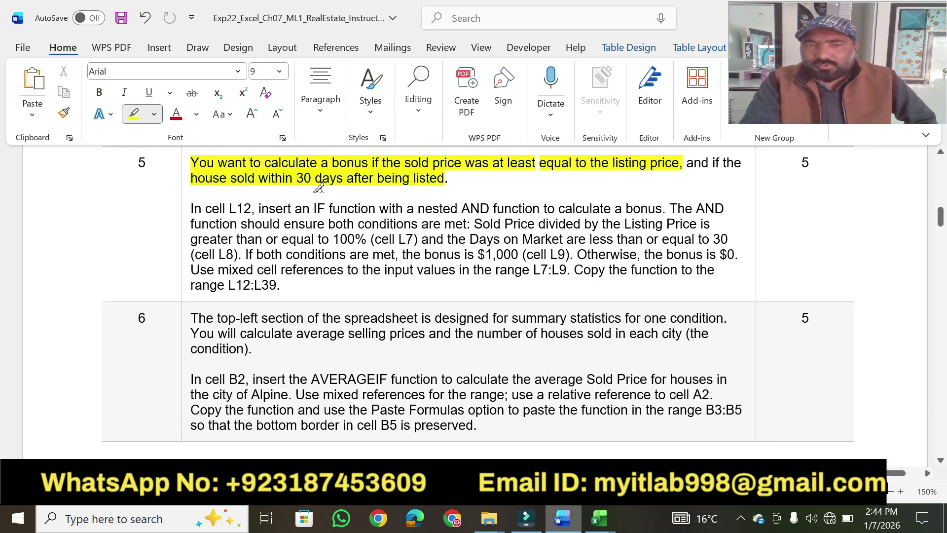
left_click_drag(191, 211, 251, 210)
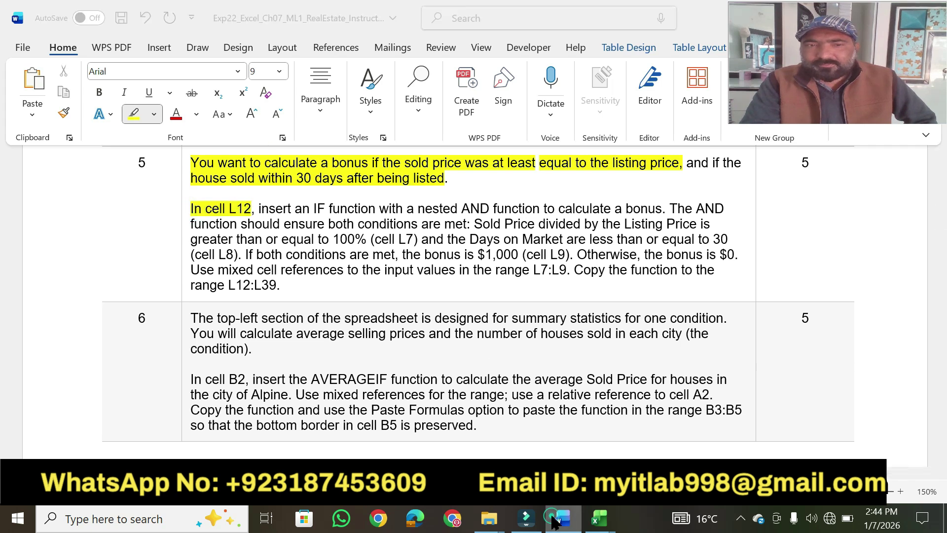
Select cell L12 in Excel, and highlight "insert an IF function with a nested AND function to calculate a bonus" in Word's step 5
left_click(600, 518)
left_click(779, 357)
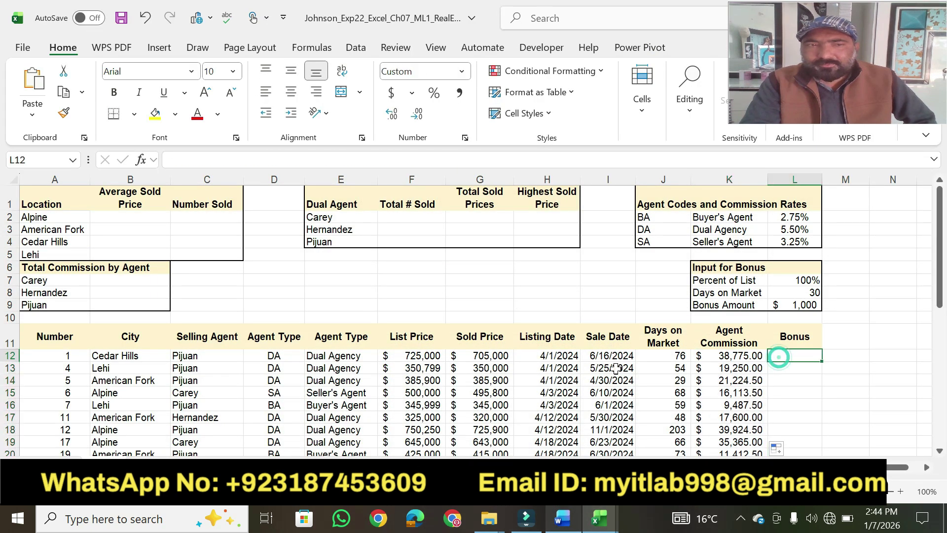
left_click(565, 519)
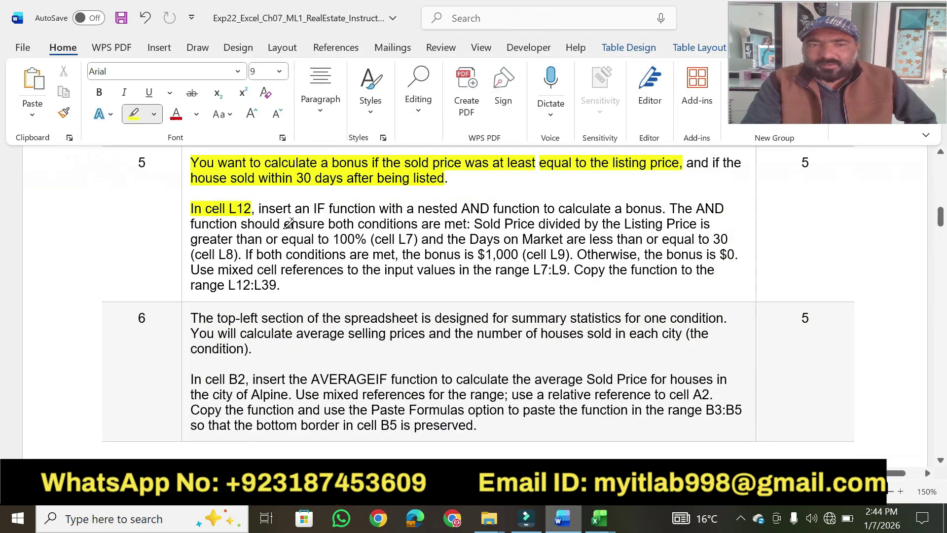
left_click_drag(256, 208, 635, 204)
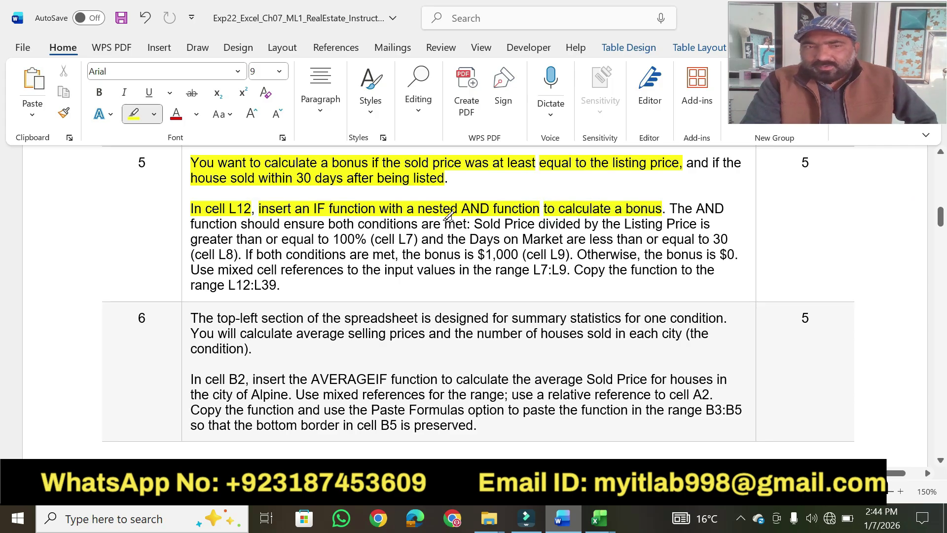
Return to Excel and start the bonus formula in cell L12 with =IF(AND(
left_click(600, 518)
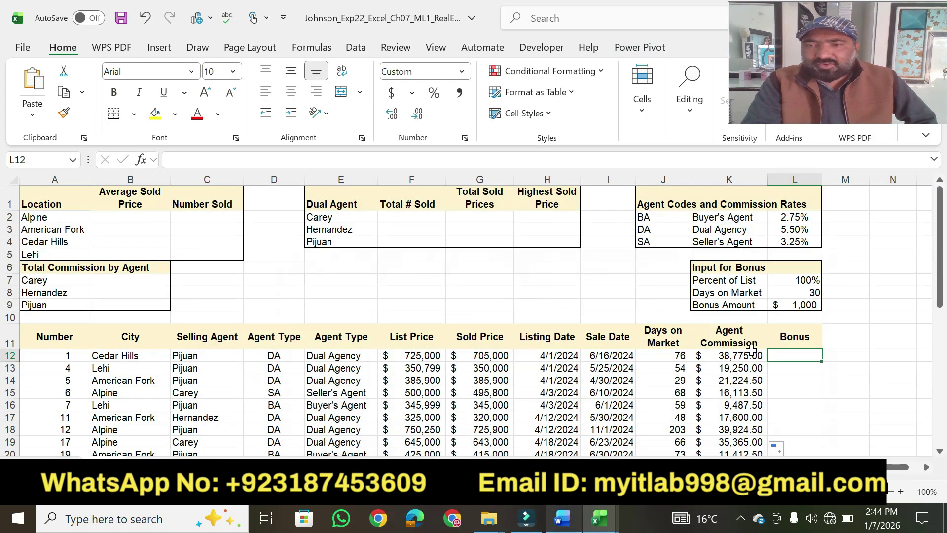
type("=IF(")
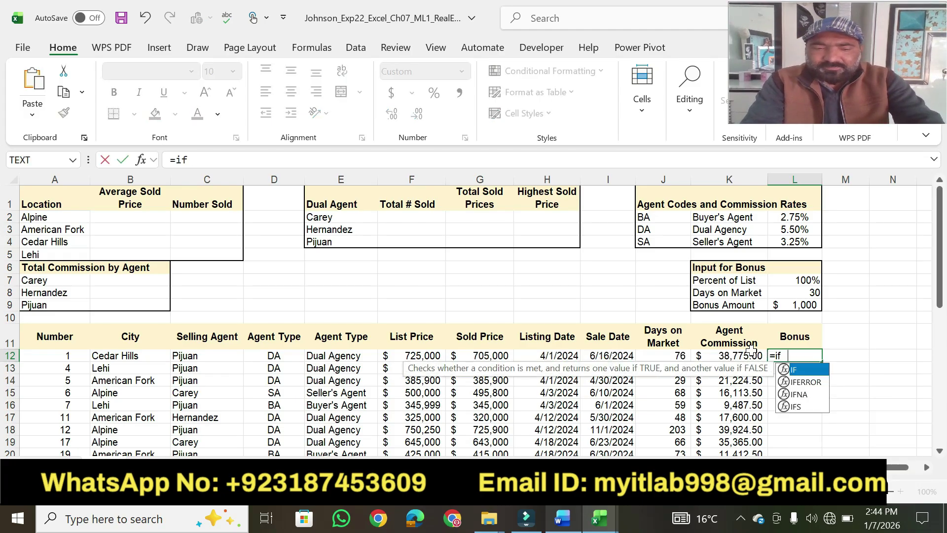
type("nd")
key("BackSpace")
key("BackSpace")
type("and")
key("Tab")
Highlight step 5's wording on both conditions and "Sold Price divided by the Listing Price" in Word, and add G12/H12 to L12's formula in Excel
left_click(563, 516)
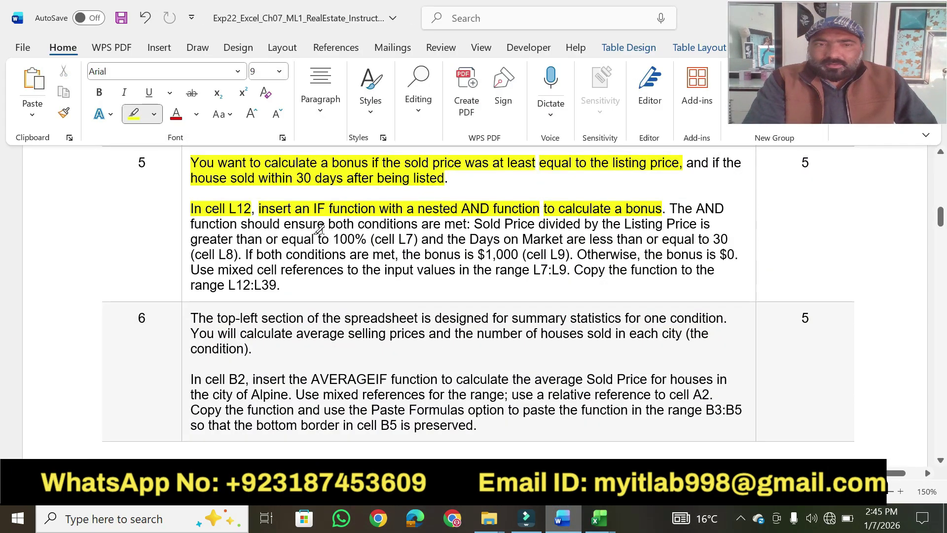
mouse_move(244, 221)
left_mouse_down()
mouse_move(422, 224)
mouse_move(424, 212)
mouse_move(464, 224)
mouse_move(697, 224)
left_mouse_up()
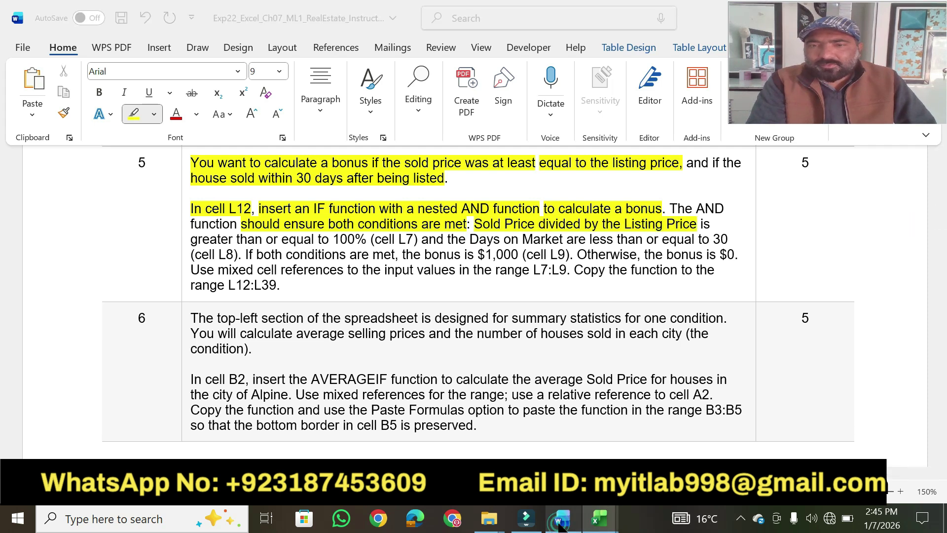
left_click(599, 518)
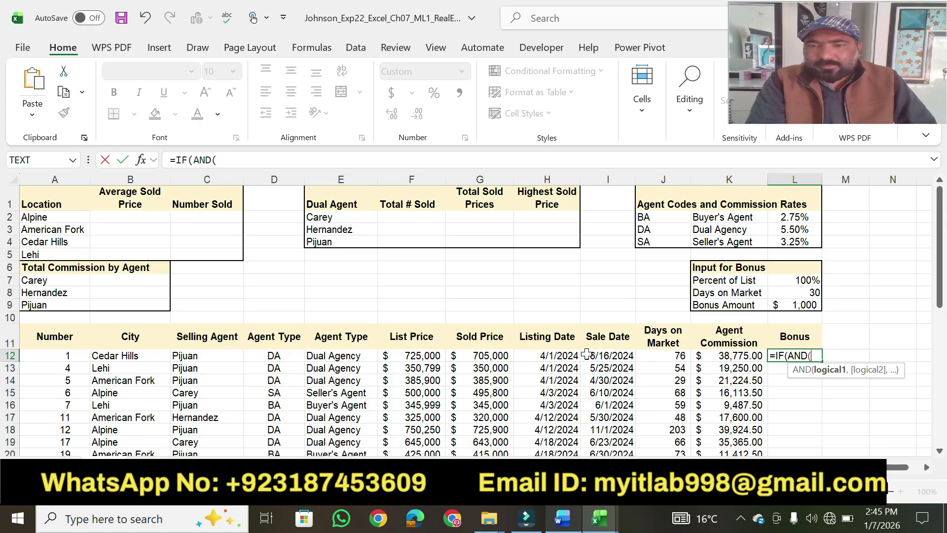
left_click(491, 354)
type("/")
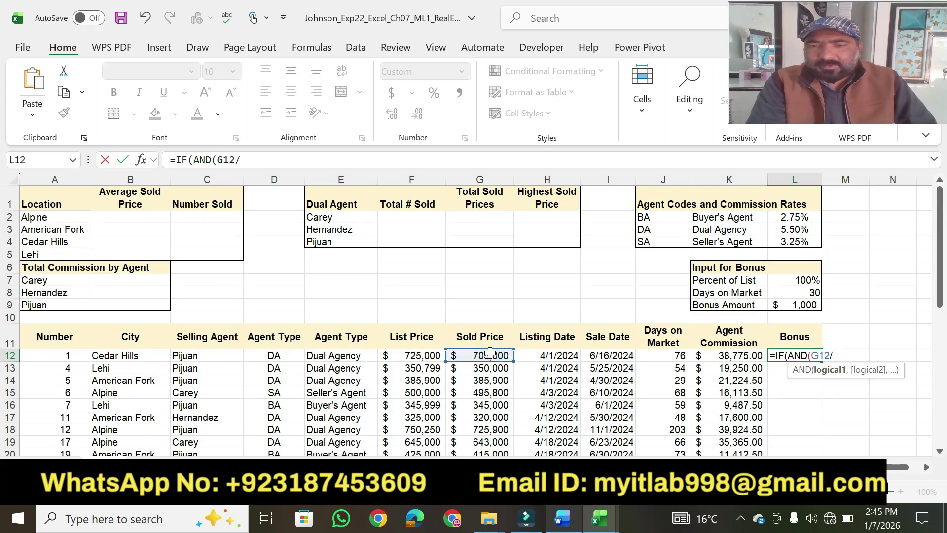
left_click(566, 356)
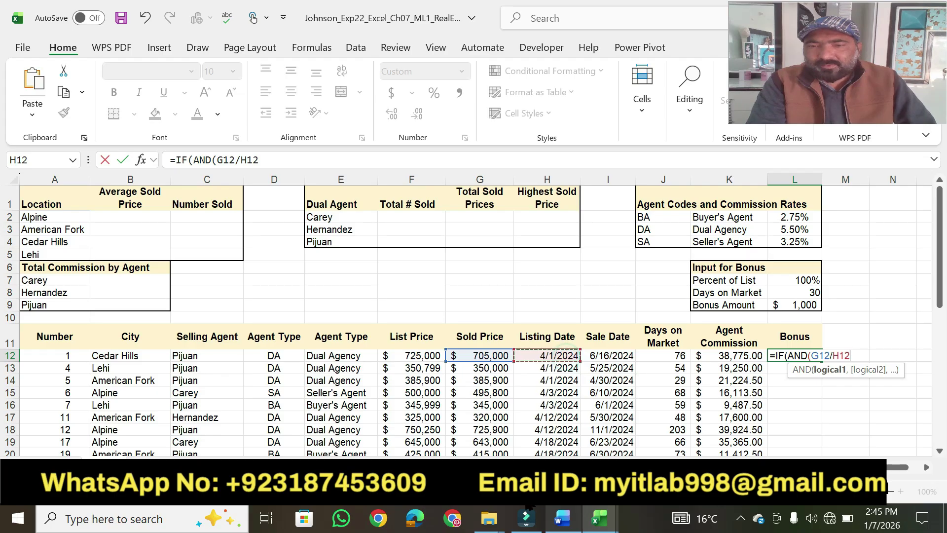
Highlight "than or equal to 100% (cell L7" in Word, and complete the first AND condition in L12 with >=$L$7 followed by a comma
left_click(557, 524)
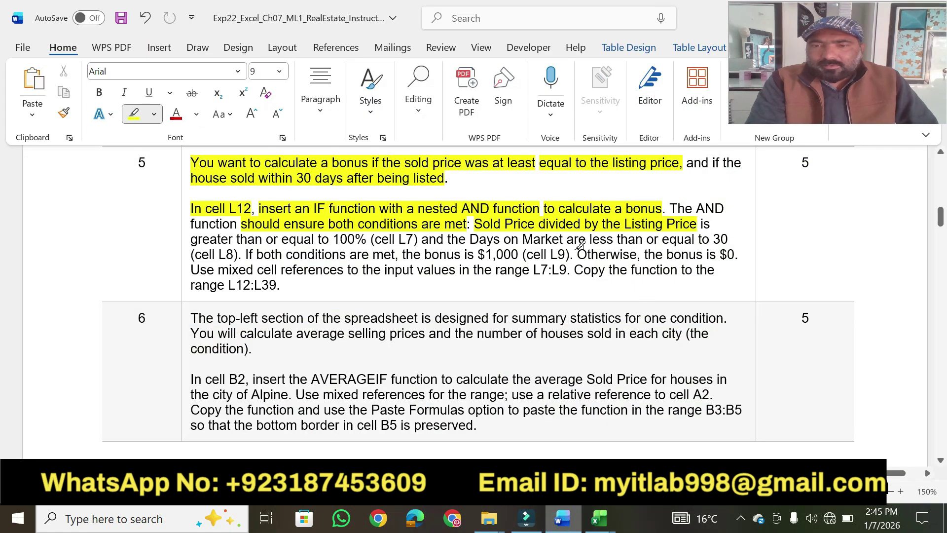
left_click_drag(236, 241, 414, 240)
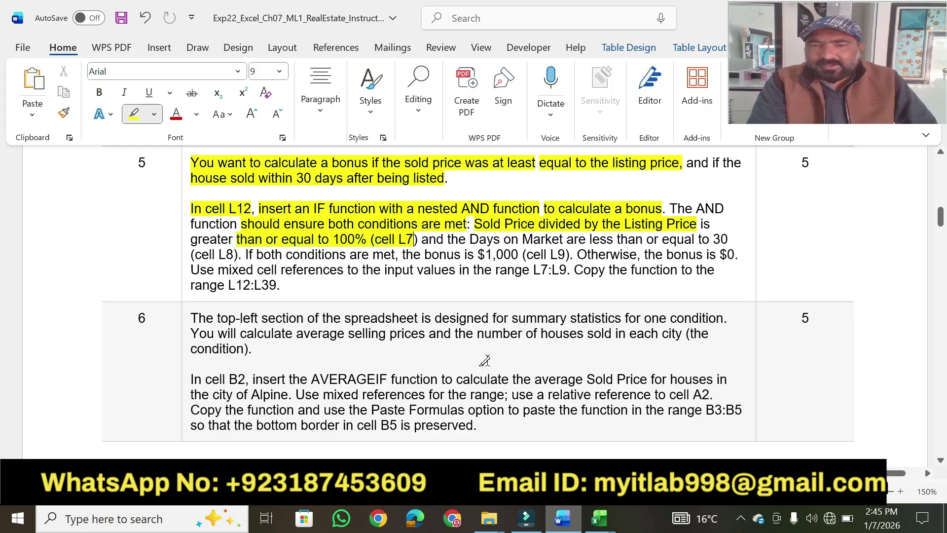
left_click(560, 518)
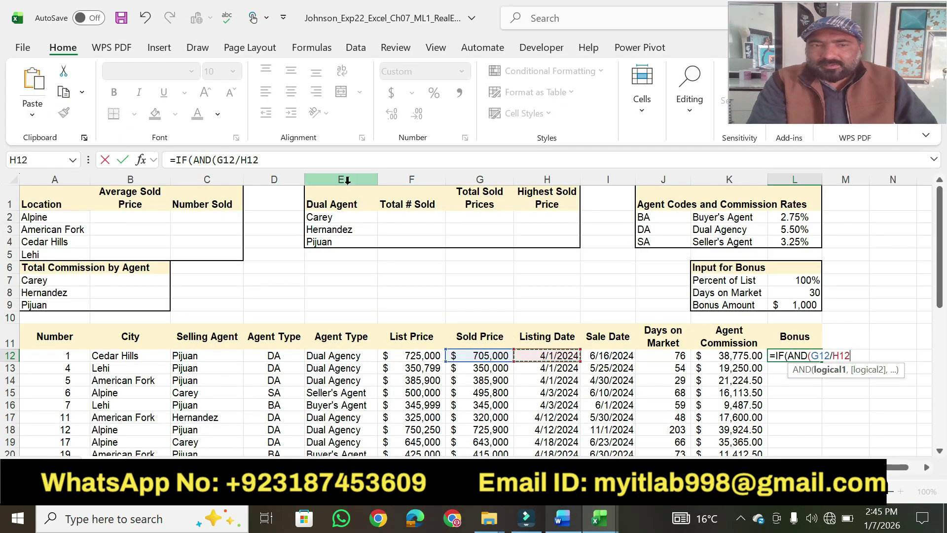
left_click(288, 162)
type(">=")
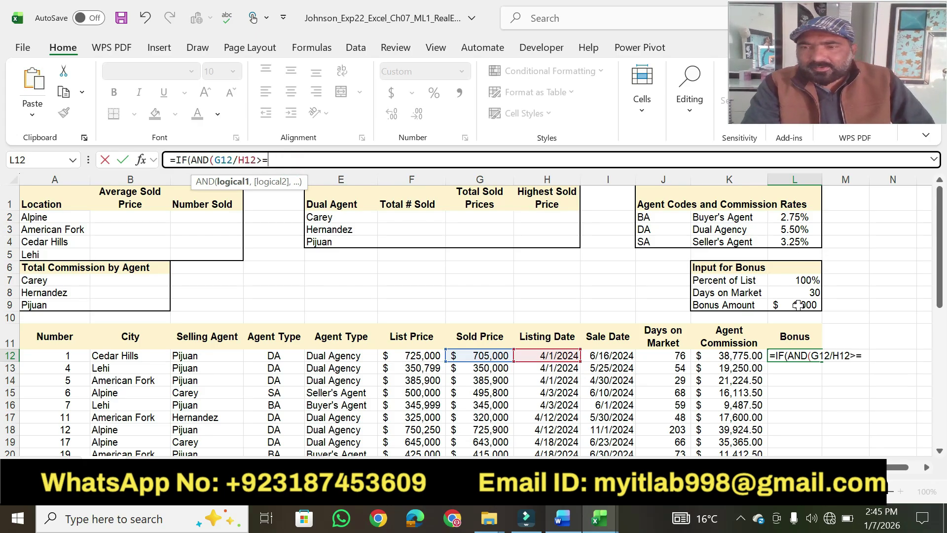
left_click(806, 281)
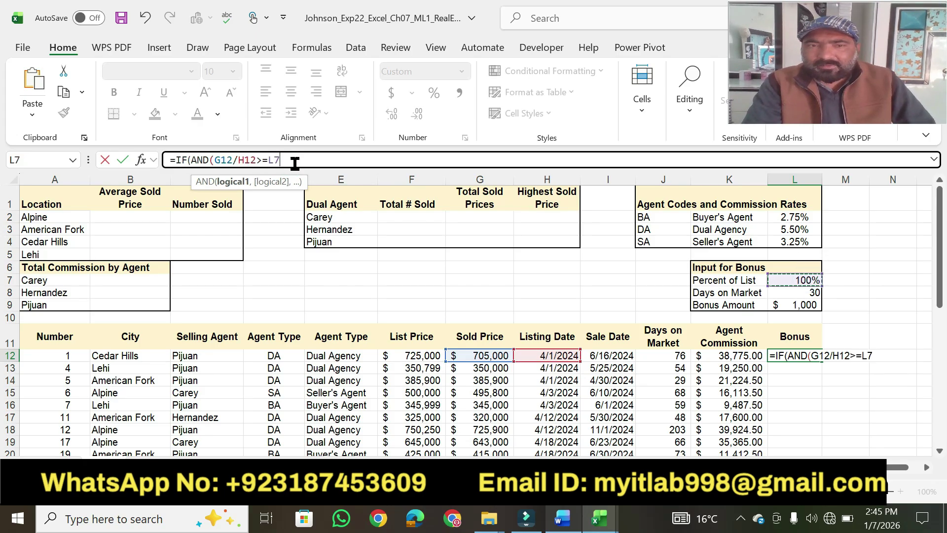
left_click_drag(285, 159, 267, 159)
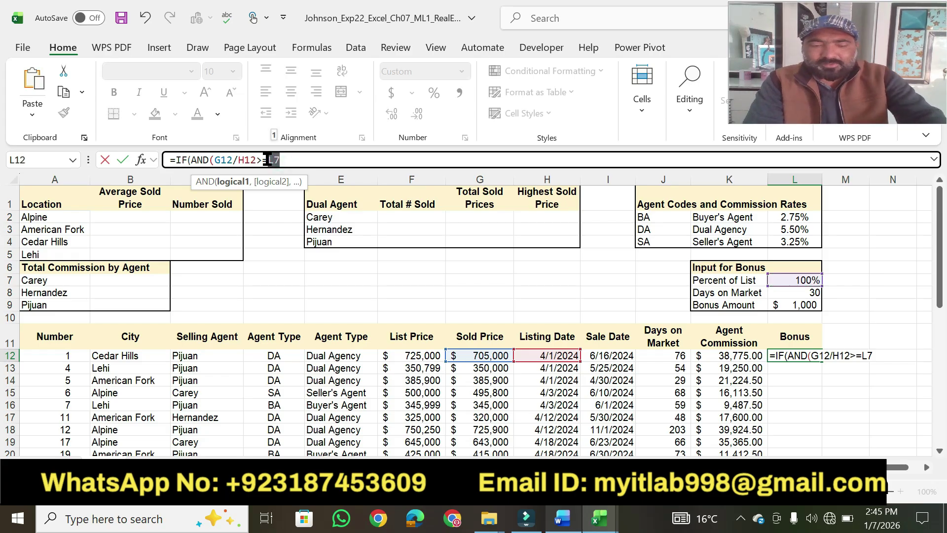
key("F4")
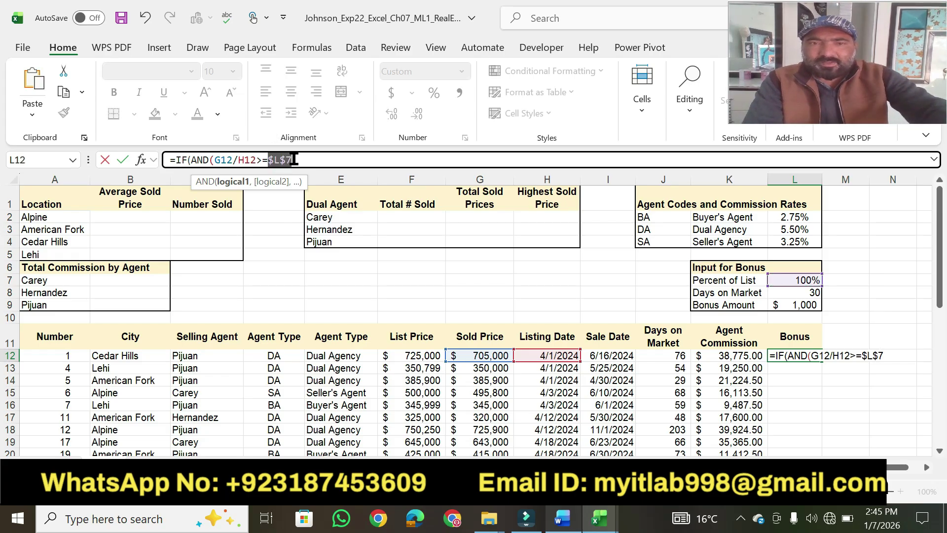
left_click(316, 159)
type(",")
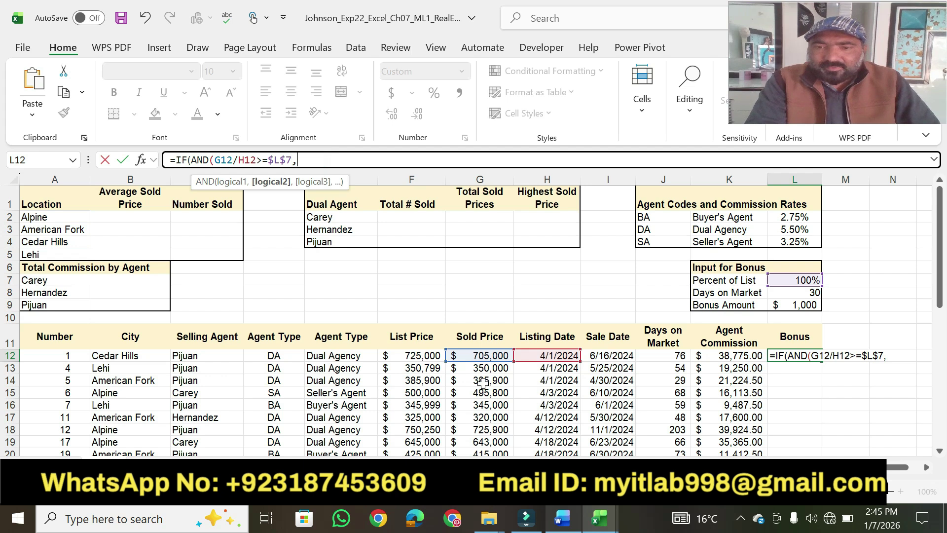
In the Word instructions, clear the yellow highlighting from all of step 5's text
left_click(563, 519)
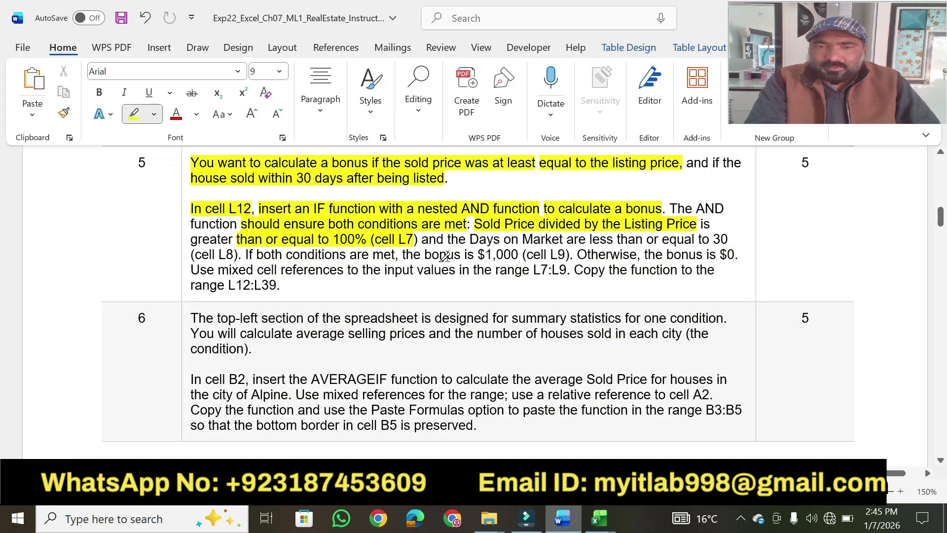
left_click_drag(464, 238, 722, 241)
left_click_drag(611, 219, 583, 227)
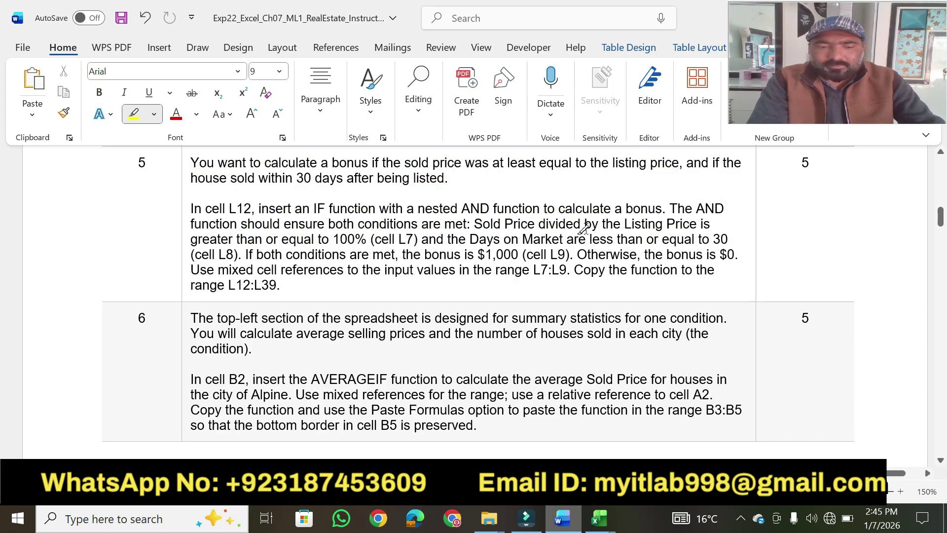
Restore step 5's yellow highlighting in the Word instructions, and also highlight "Days on Market are less than or equal to 30"
key("ctrl+z")
left_click(556, 239)
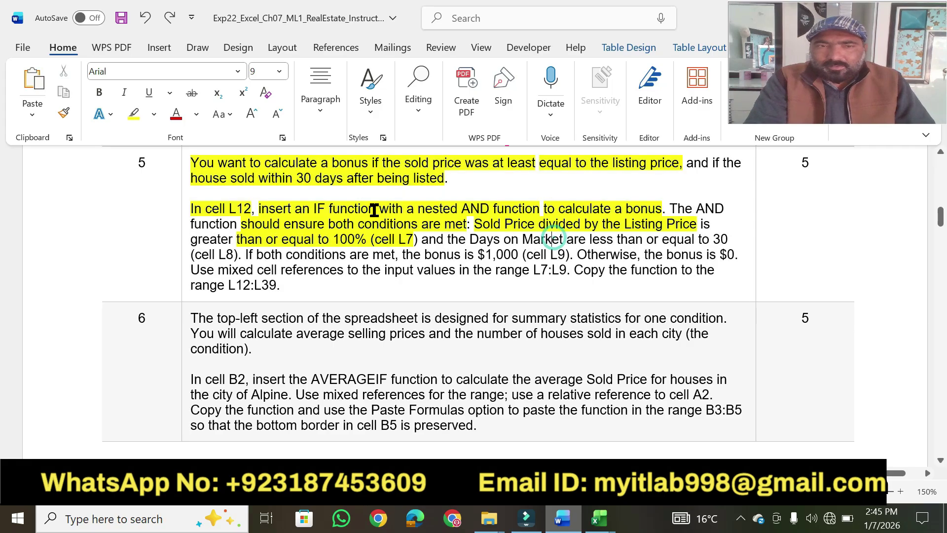
left_click(472, 241)
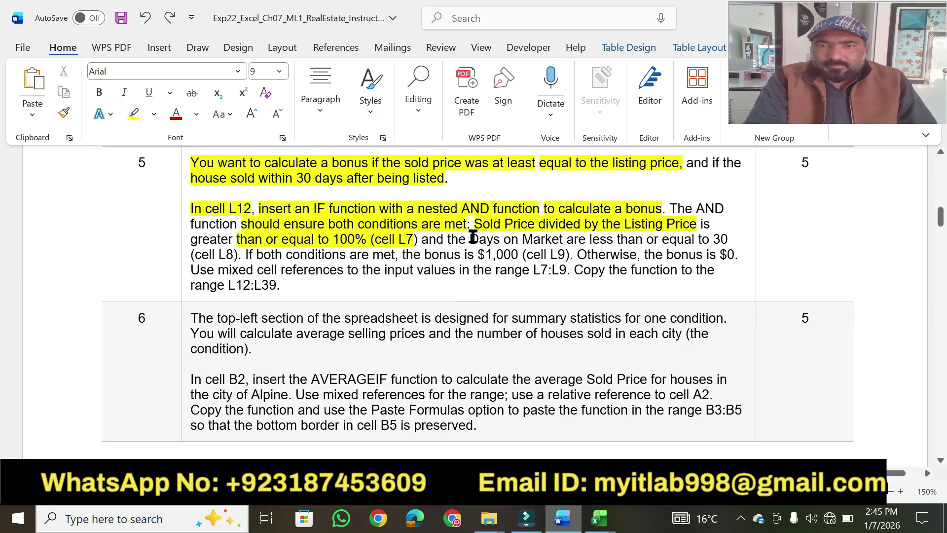
left_click(133, 114)
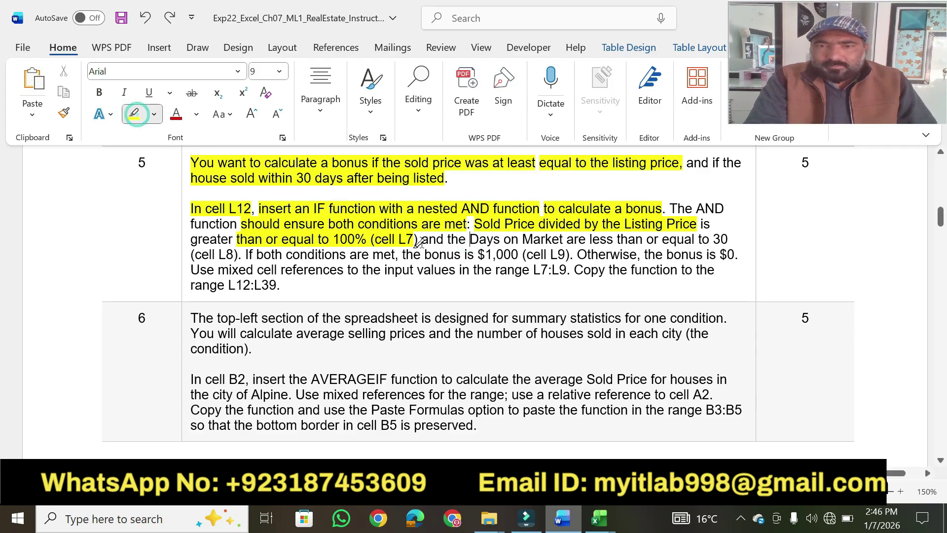
left_click_drag(536, 237, 729, 242)
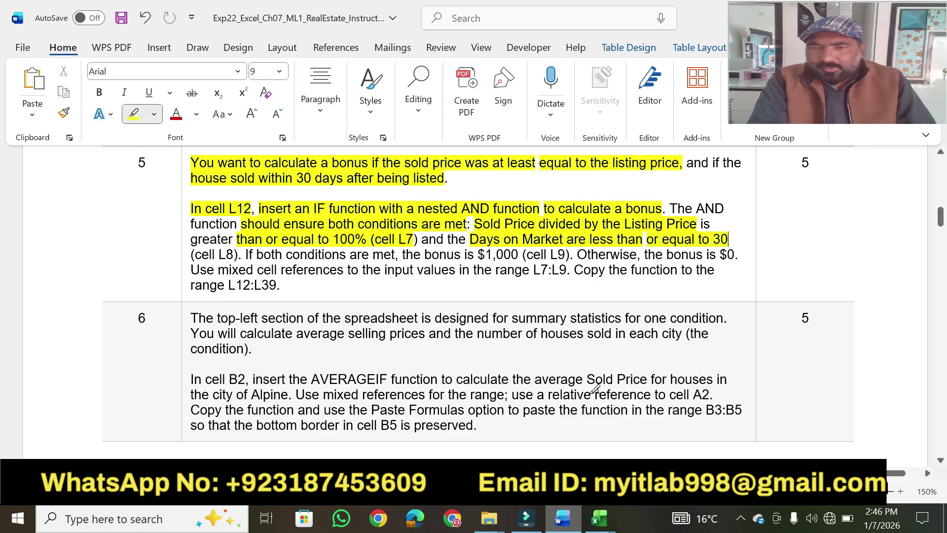
Switch to Excel and add J12<=30 as the second AND condition in L12's bonus formula
left_click(556, 525)
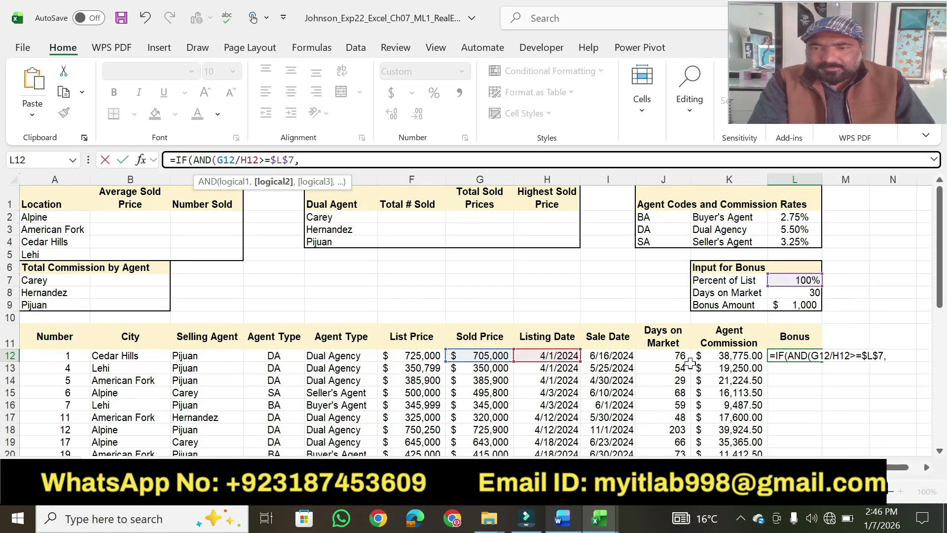
left_click(669, 357)
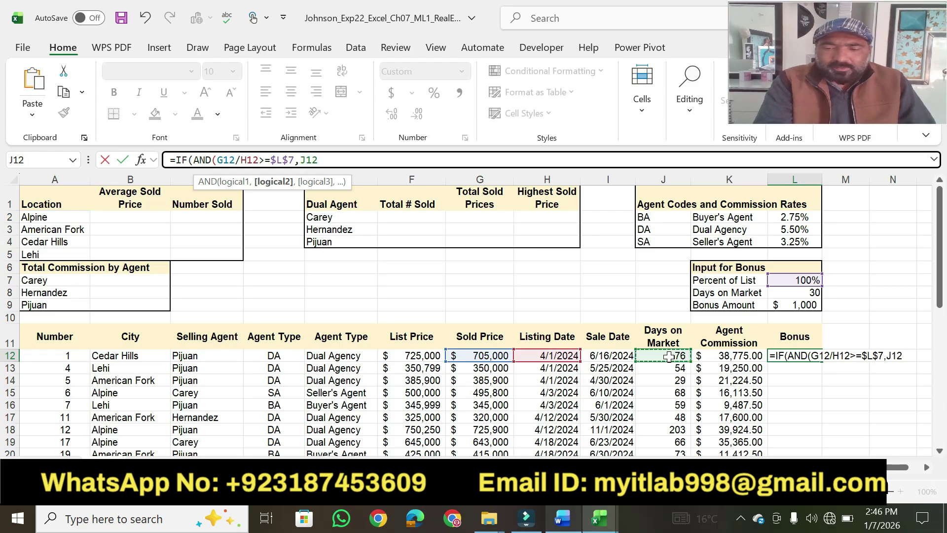
type("<=30")
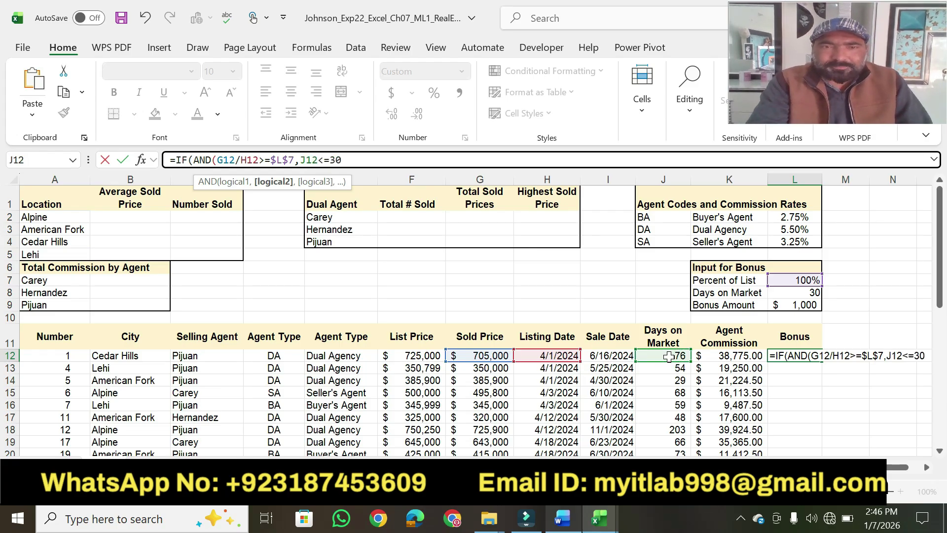
Recheck the Word instructions, and replace the typed 30 in L12's second condition with $L$8 followed by a comma
left_click(562, 520)
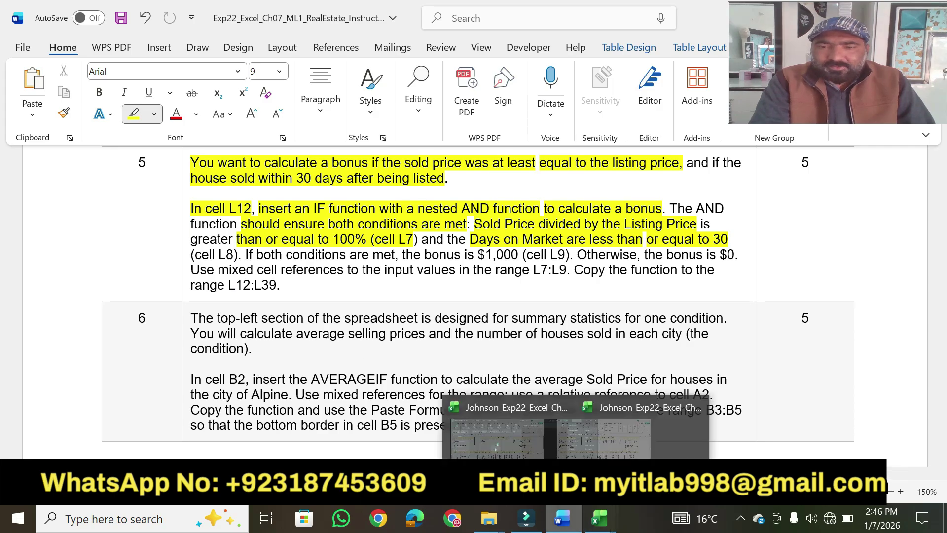
left_click(598, 517)
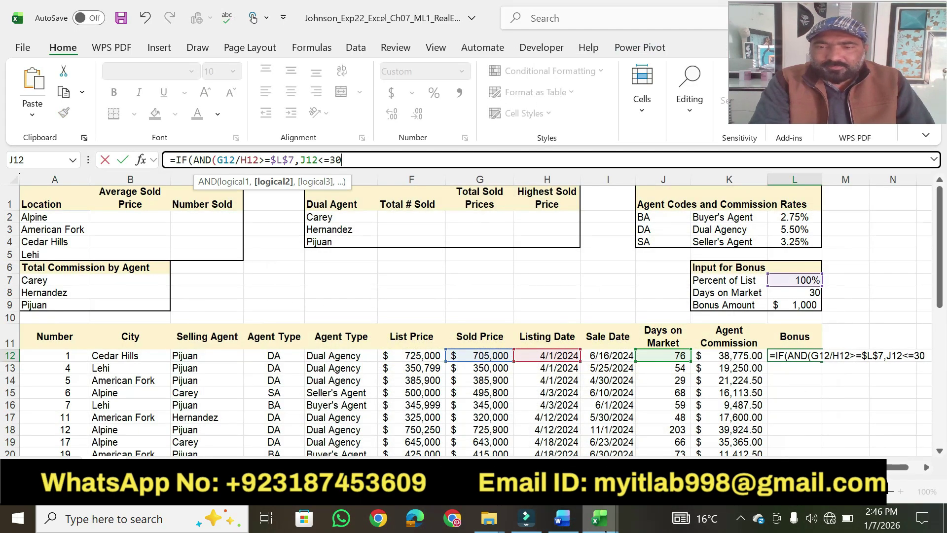
left_click(563, 518)
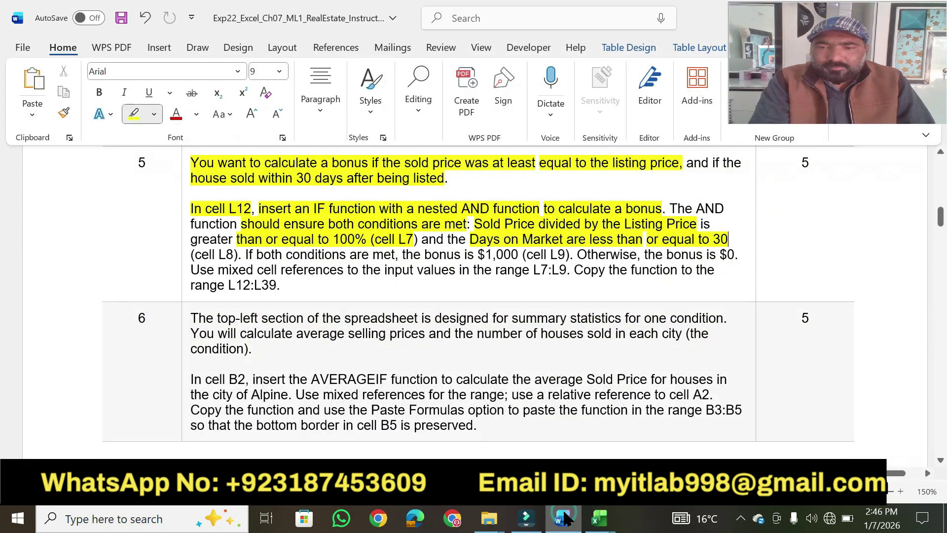
left_click(562, 518)
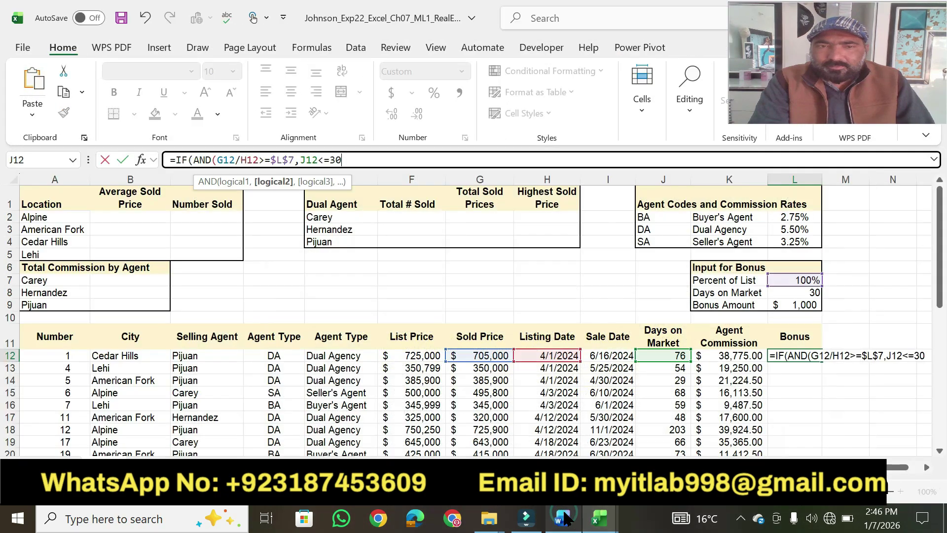
double_click(338, 161)
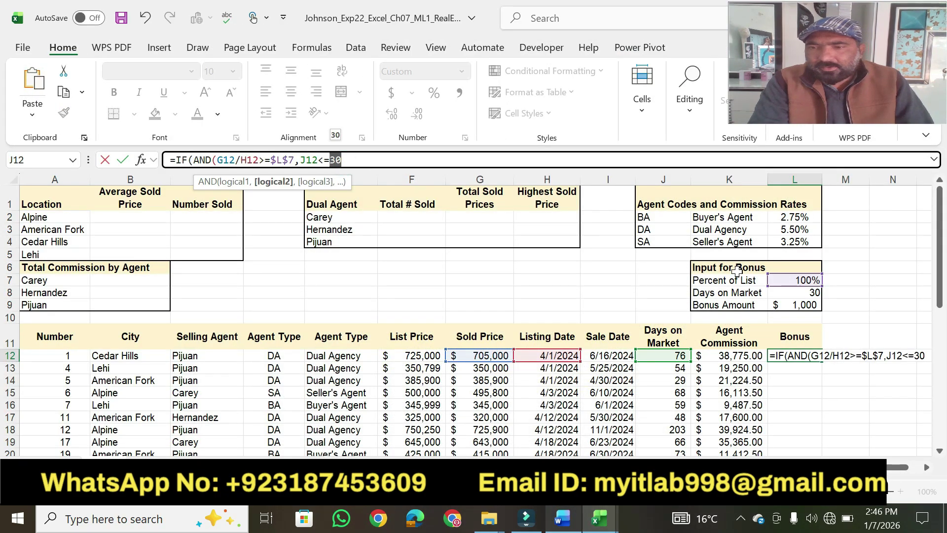
left_click(783, 292)
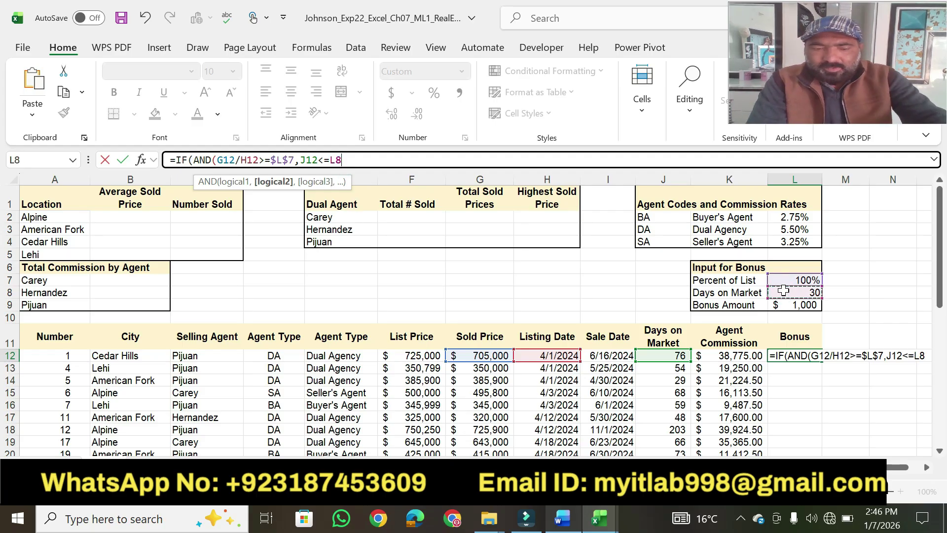
key("F4")
type(",")
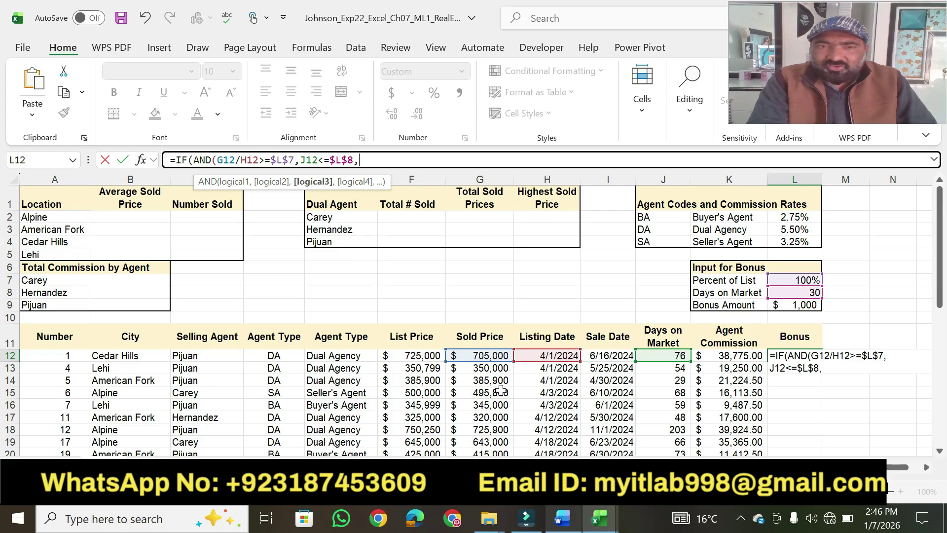
Highlight "If both conditions are met", "bonus is $1,000" and "cell L9" in Word, and add $L$9 and a comma to L12's formula in Excel
left_click(555, 518)
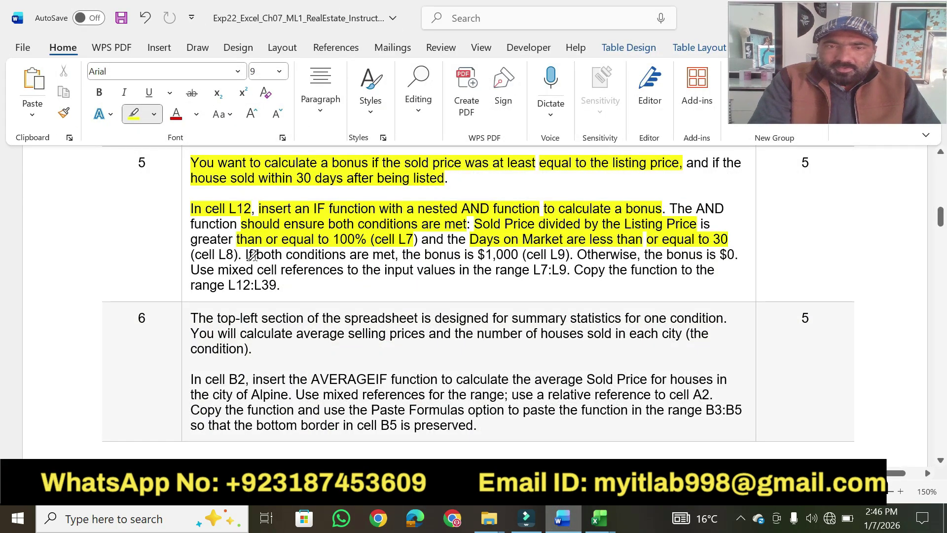
left_click_drag(244, 255, 572, 254)
key("alt+Tab")
left_click(441, 159)
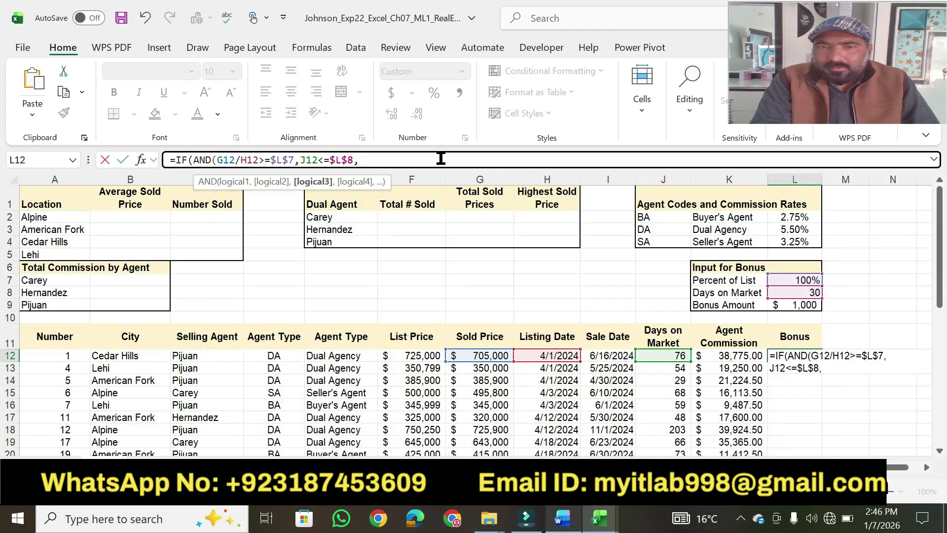
left_click(796, 305)
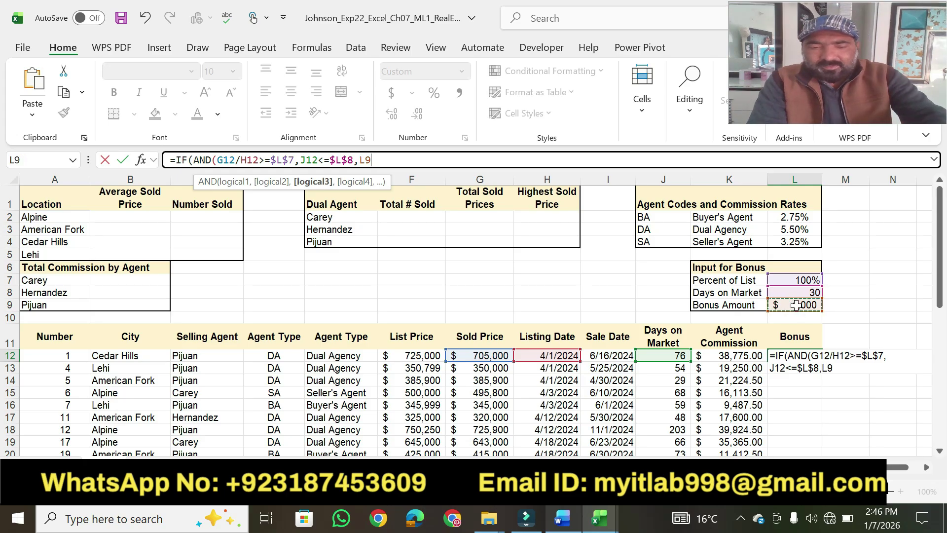
key("F4")
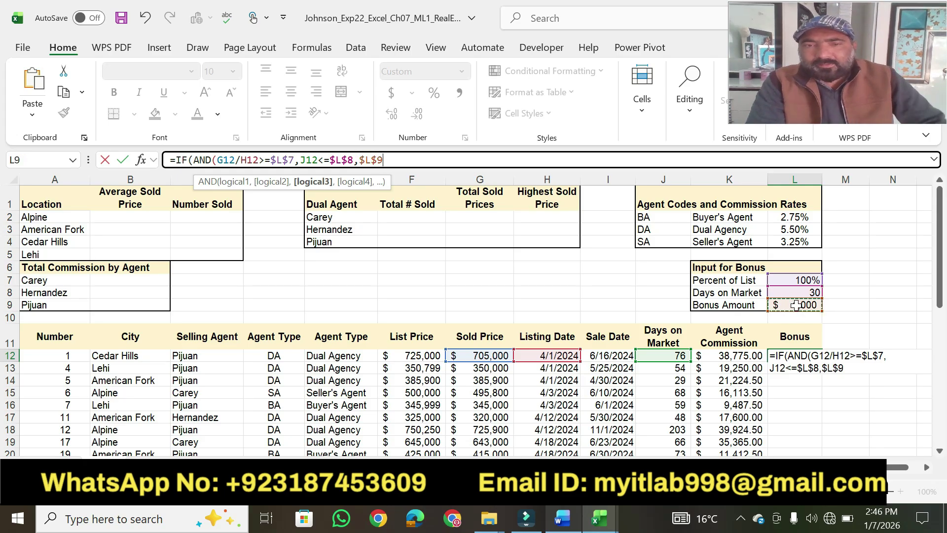
type(",")
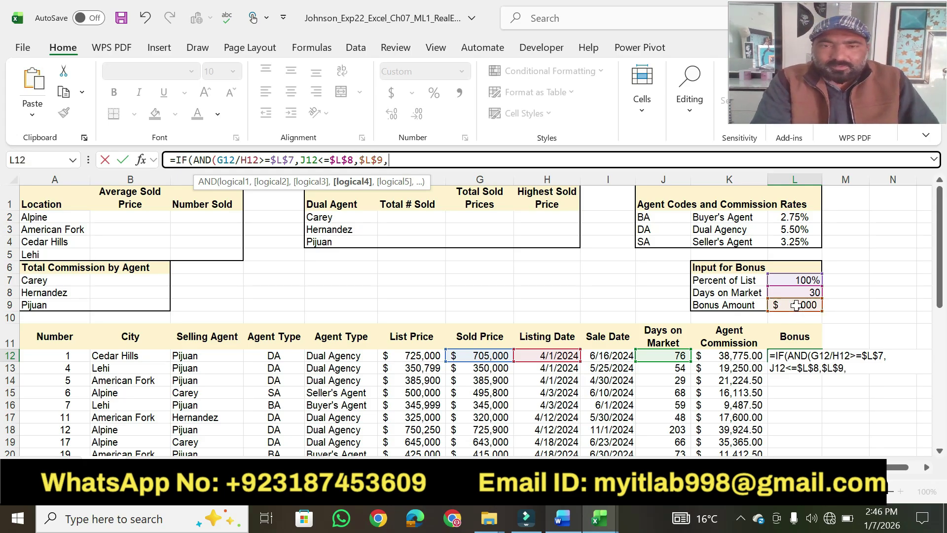
Highlight "Otherwise, the bonus is $0" in Word, and add 0 with a closing parenthesis to L12's formula in Excel
left_click(561, 518)
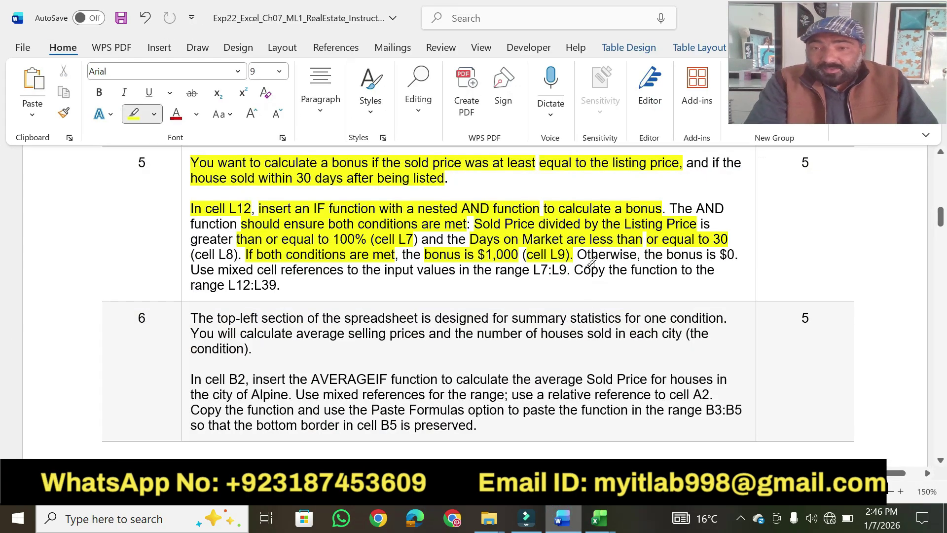
left_click_drag(582, 253, 728, 253)
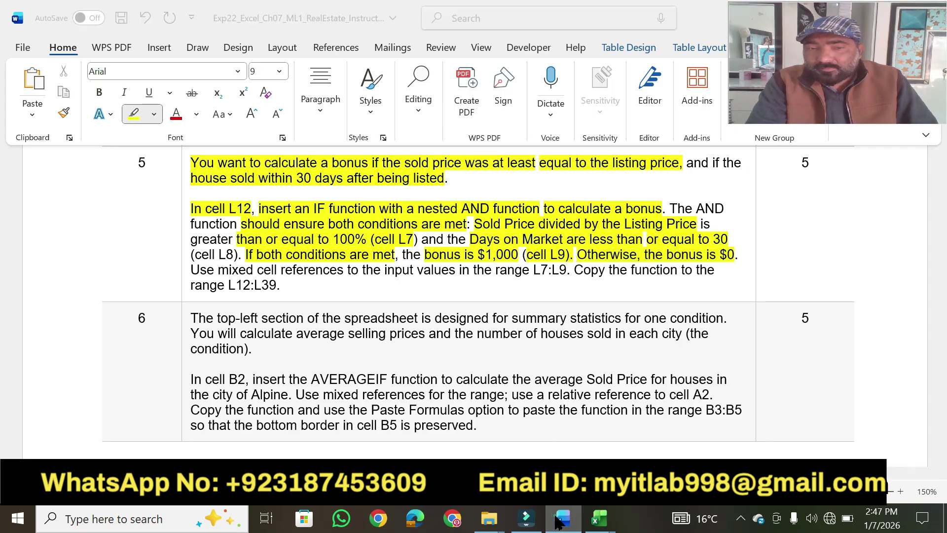
left_click(599, 518)
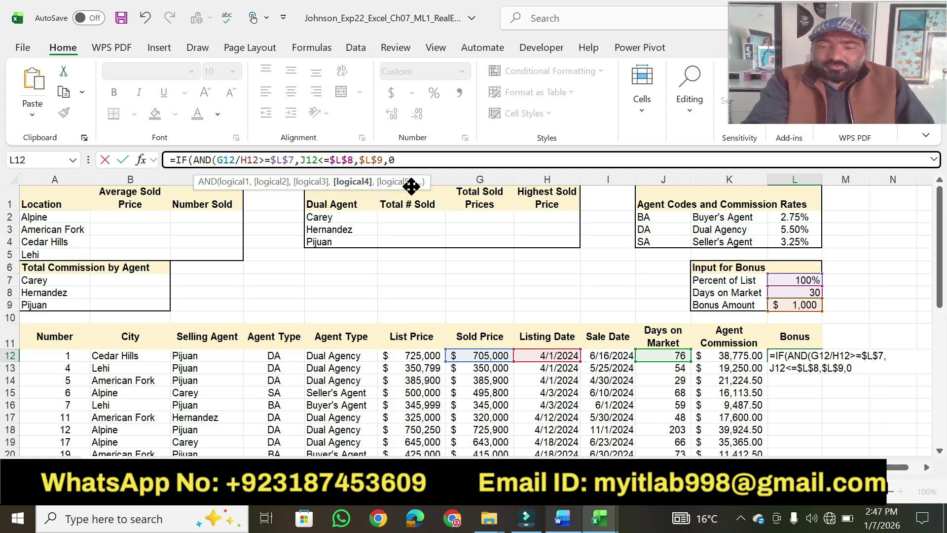
type(")")
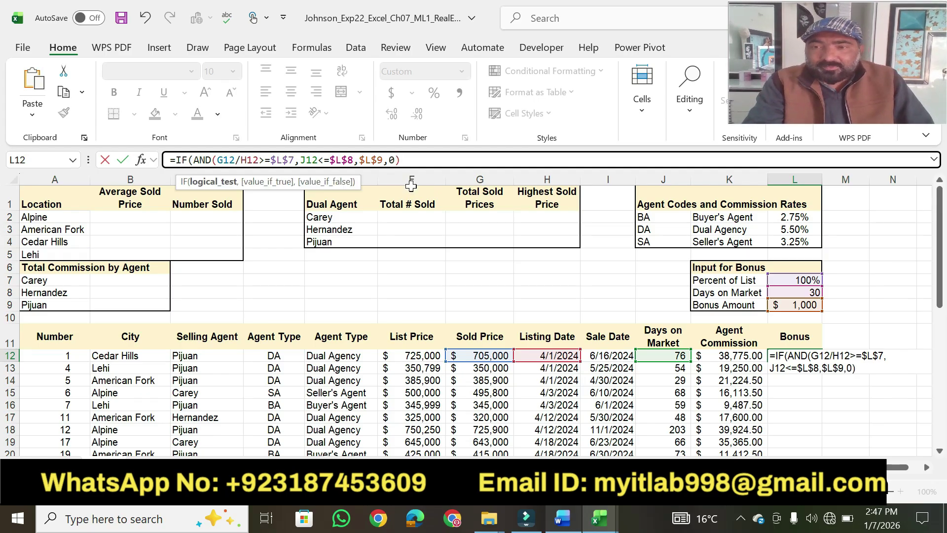
Try to enter the bonus formula in L12, adding a second closing parenthesis at its end
key("Return")
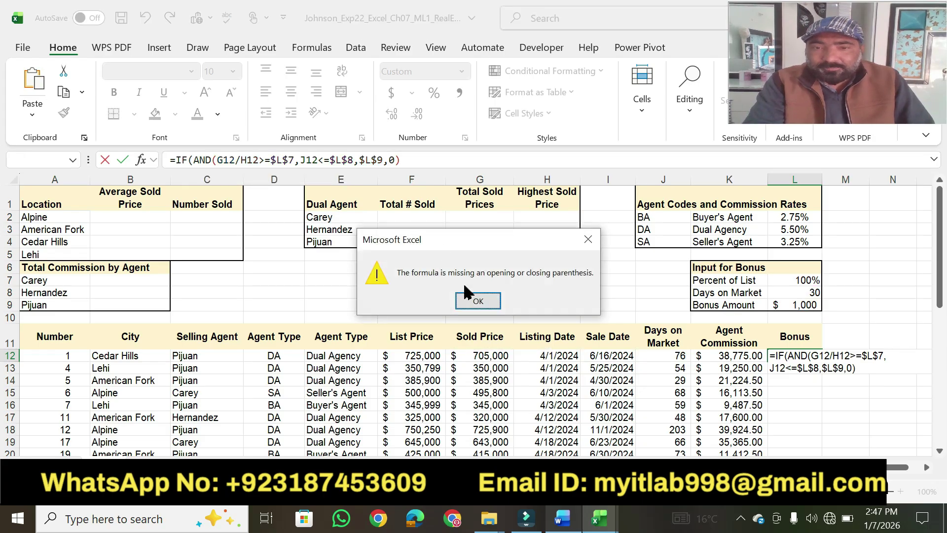
left_click(477, 301)
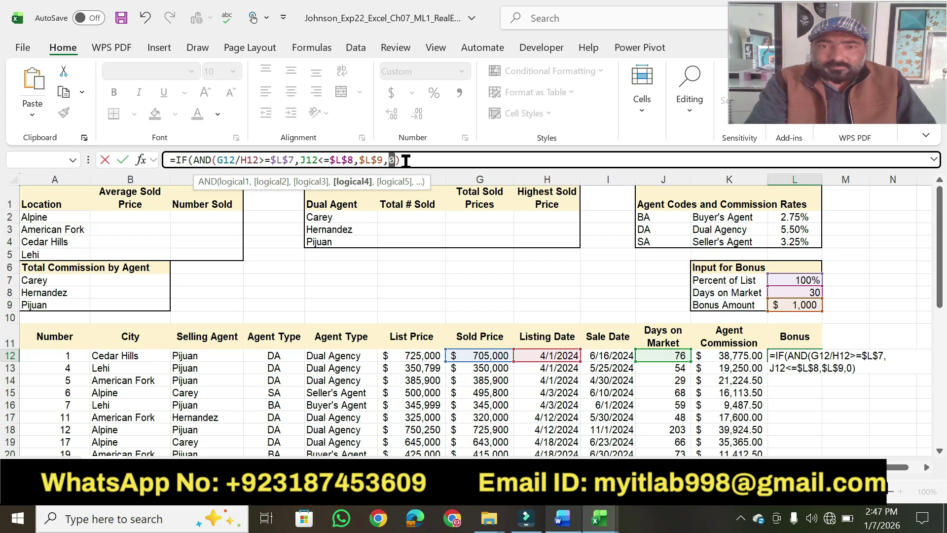
type(")")
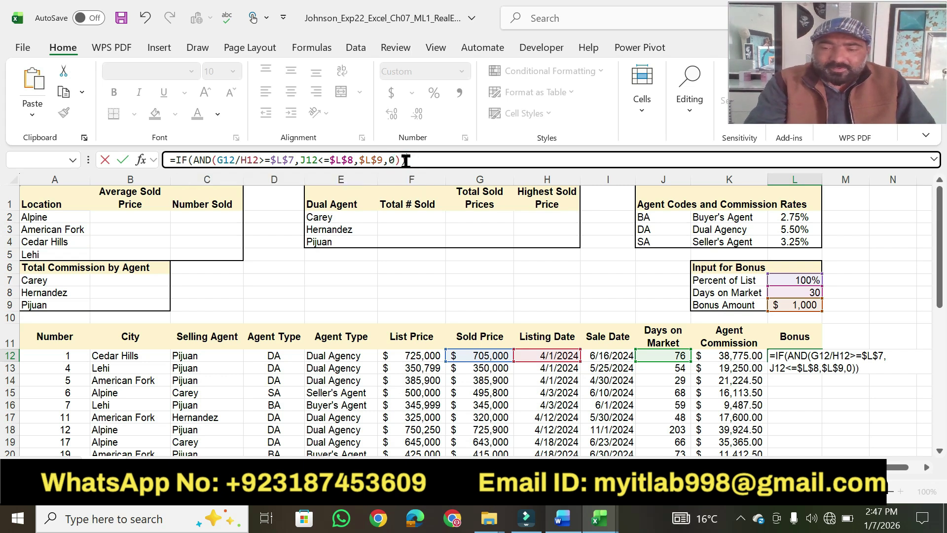
key("Return")
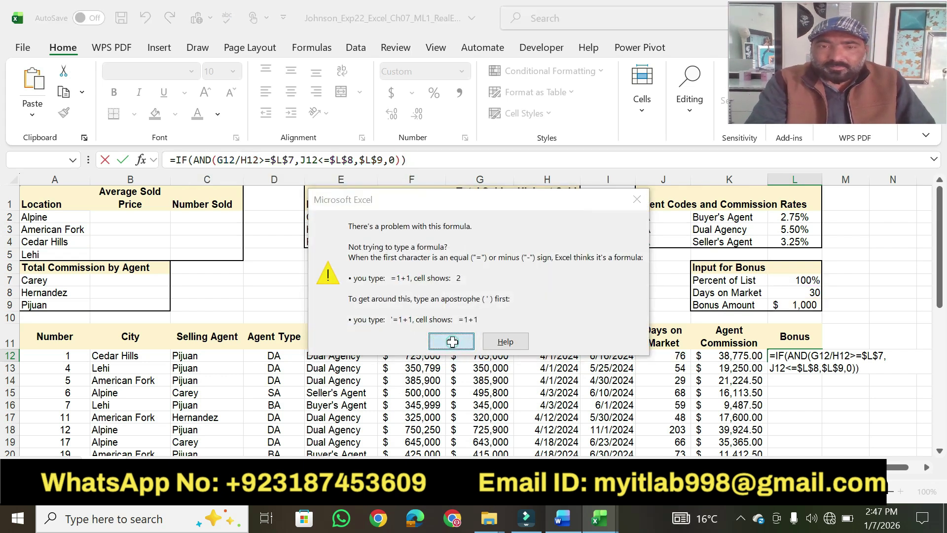
left_click(452, 341)
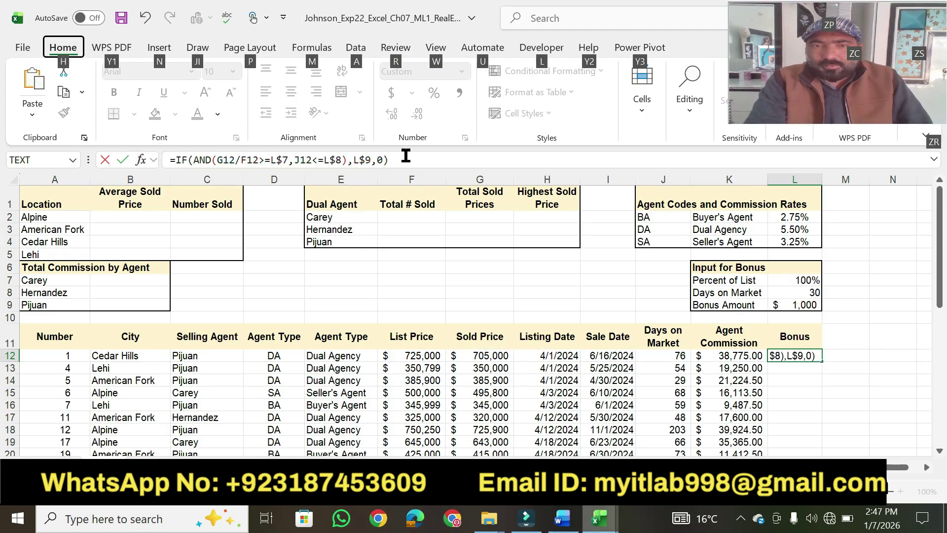
Enter =IF(AND(G12/F12>=L$7,J12<=L$8),L$9,0) in L12, and check the formulas in L12 and J12
left_click(405, 155)
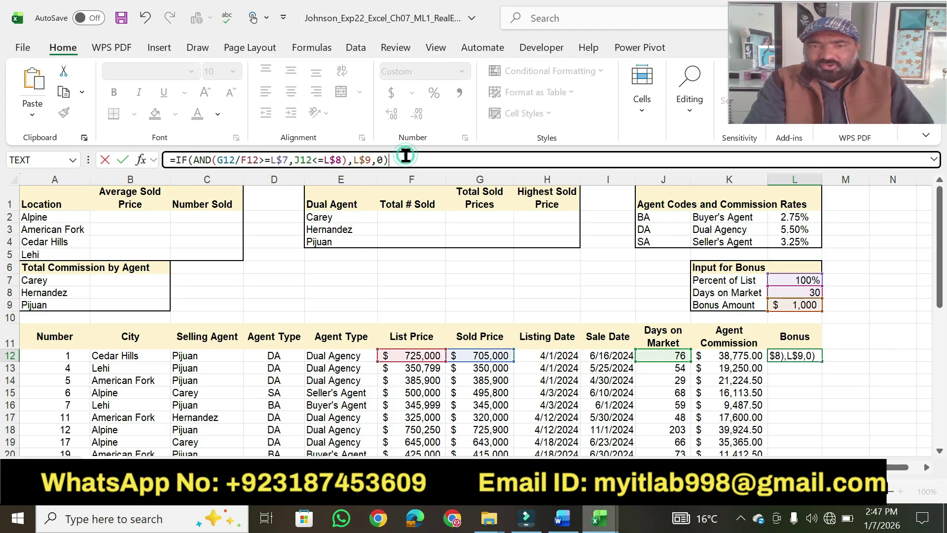
key("Return")
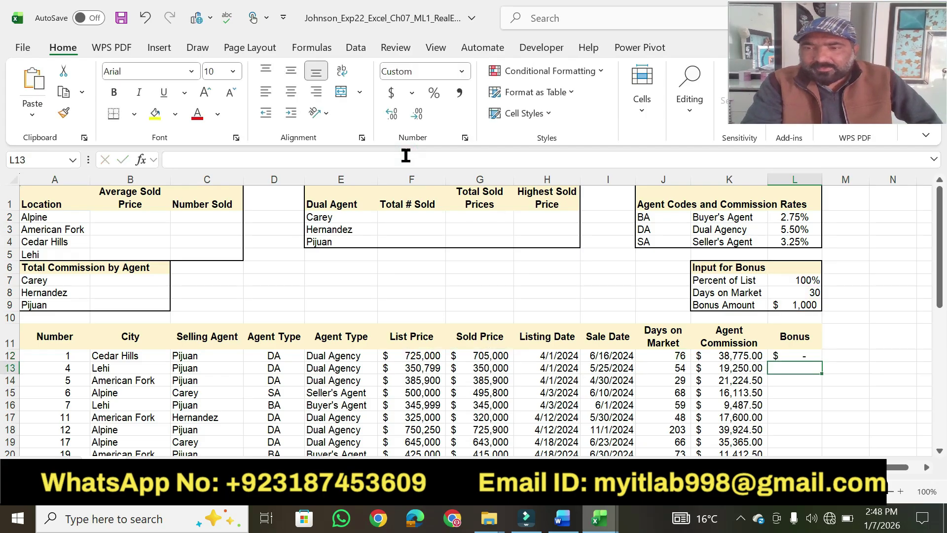
left_click(799, 356)
left_click(800, 357)
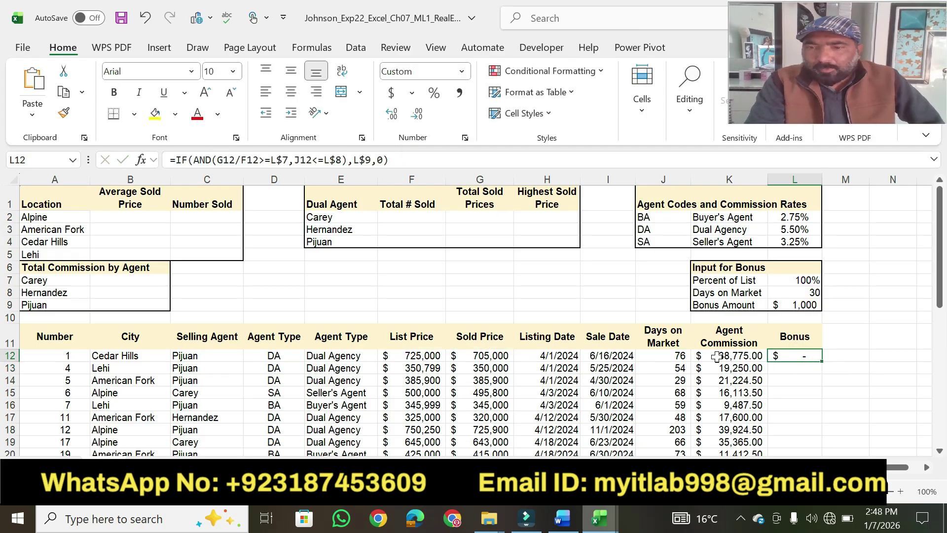
left_click(669, 351)
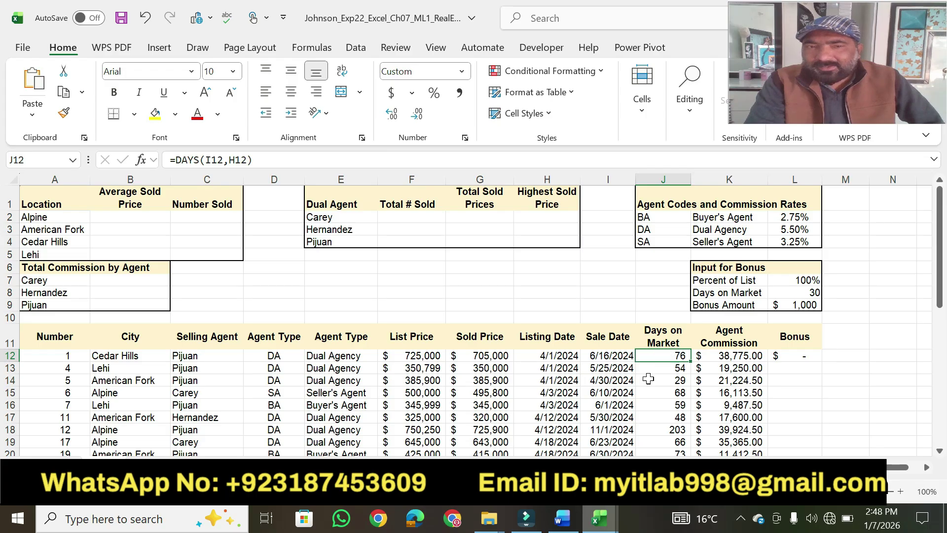
Copy the bonus formula from L12 down through L39, and switch back to the Word instructions
mouse_move(556, 524)
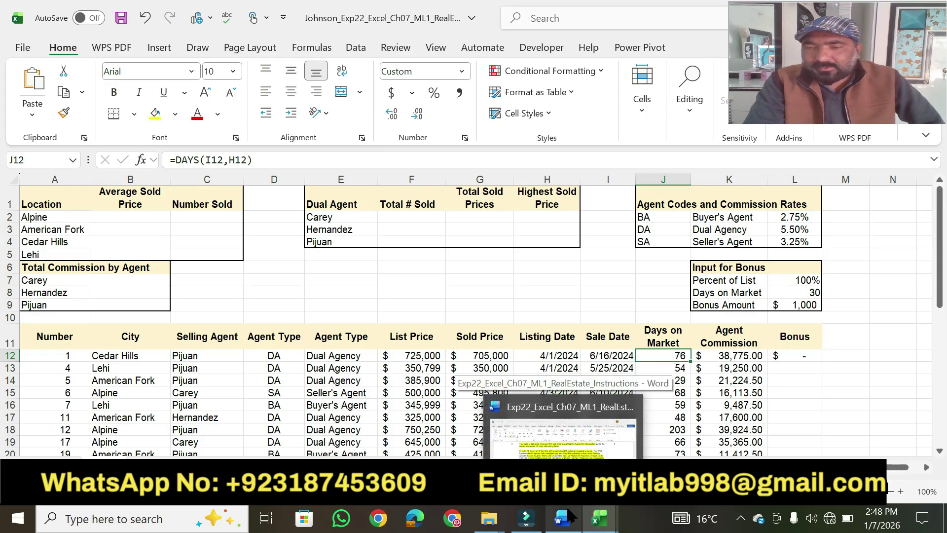
left_click(804, 355)
left_click_drag(819, 361, 802, 398)
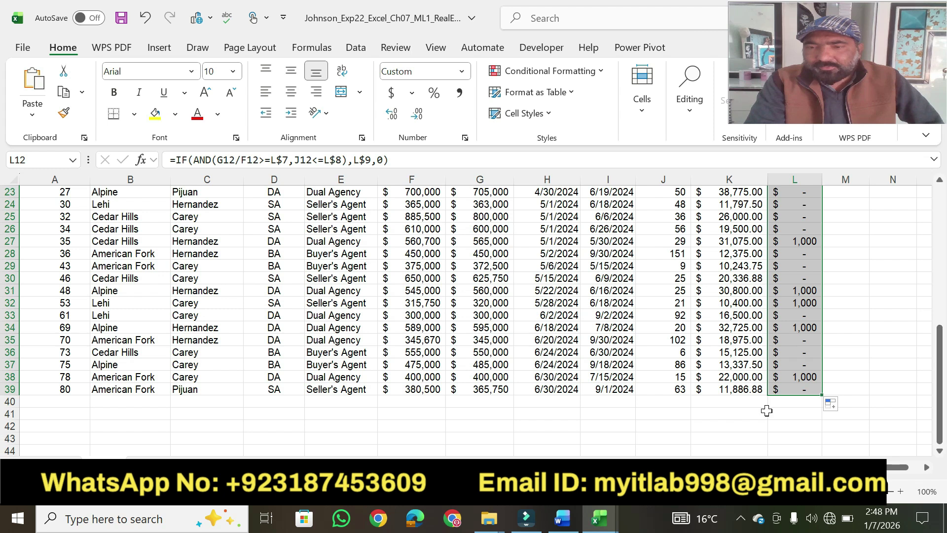
left_click(562, 526)
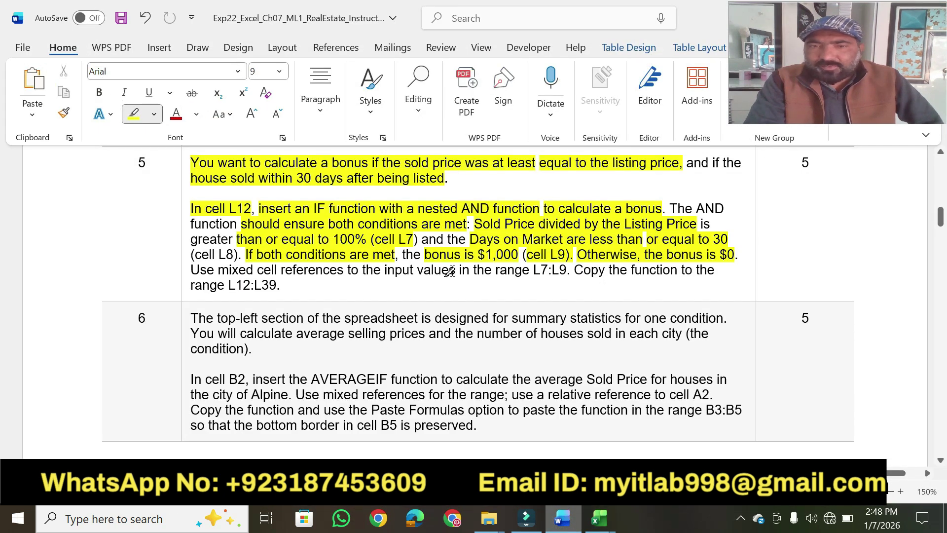
Highlight "input values in the range L7:L9", "L12:L39." and step 5's points value in Word, and glance at the Excel bonus column
left_click_drag(400, 274, 566, 272)
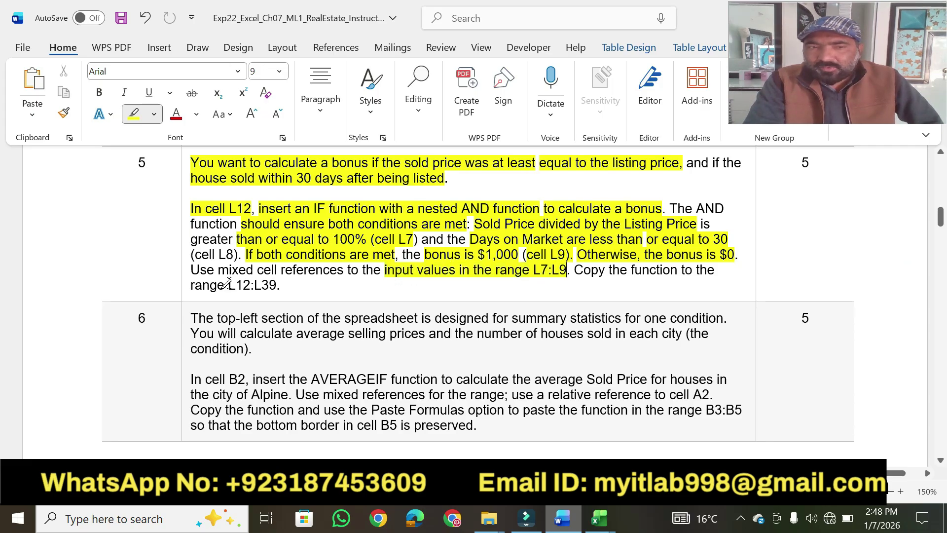
left_click_drag(228, 285, 283, 285)
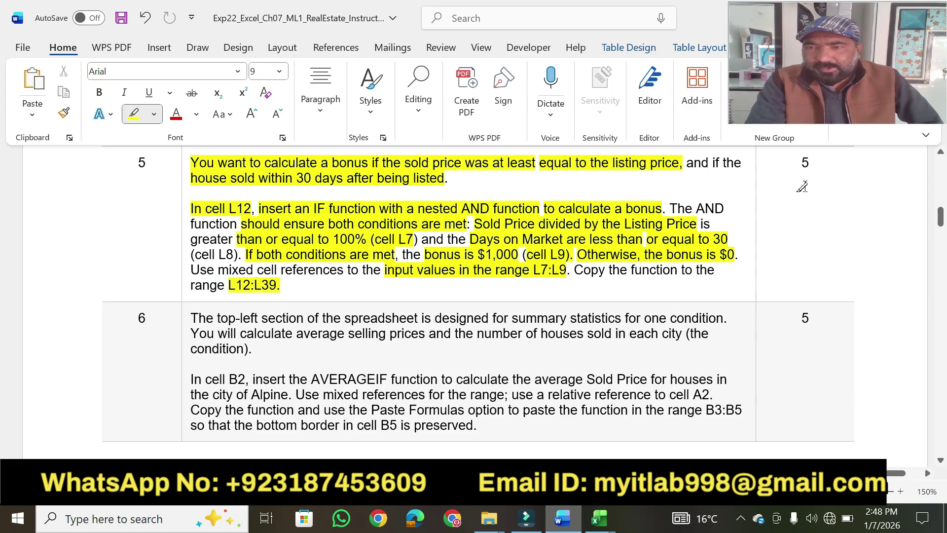
left_click_drag(804, 164, 798, 167)
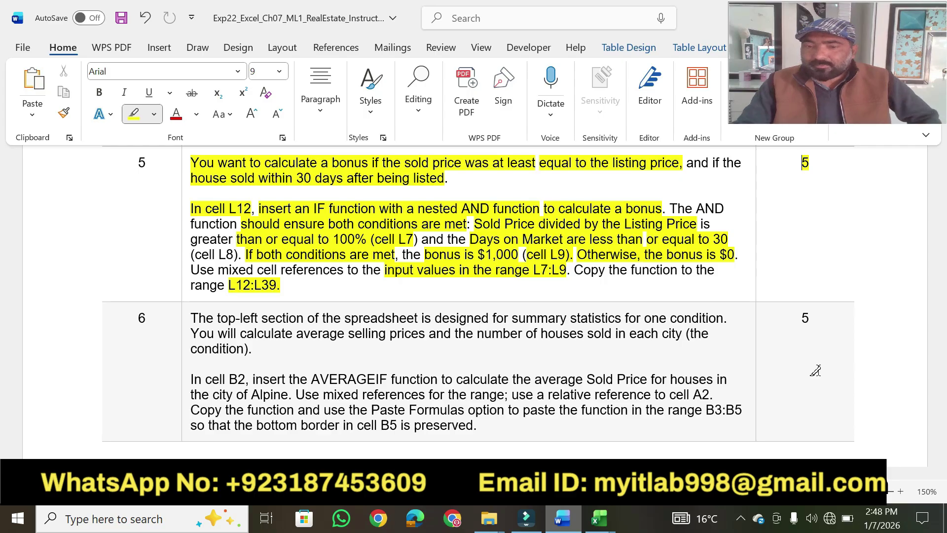
key("alt+Tab")
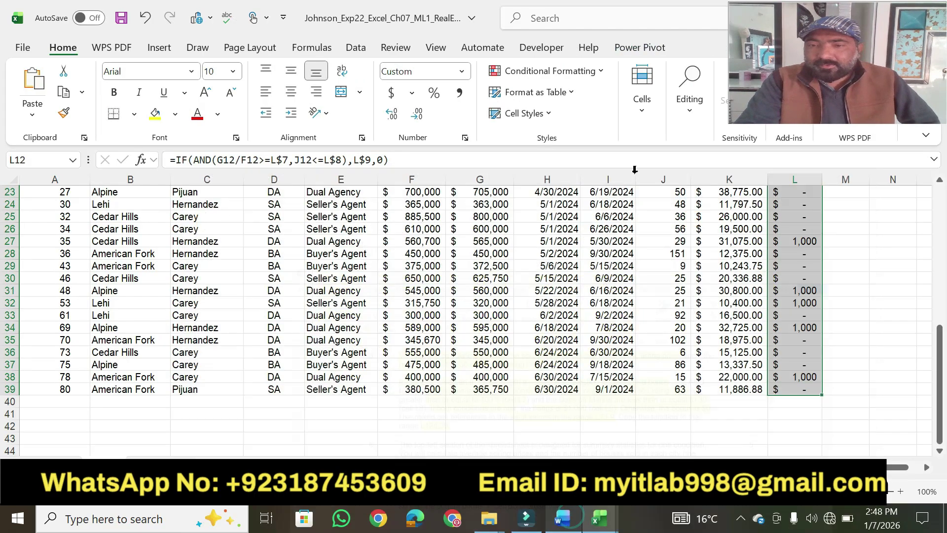
left_click(554, 525)
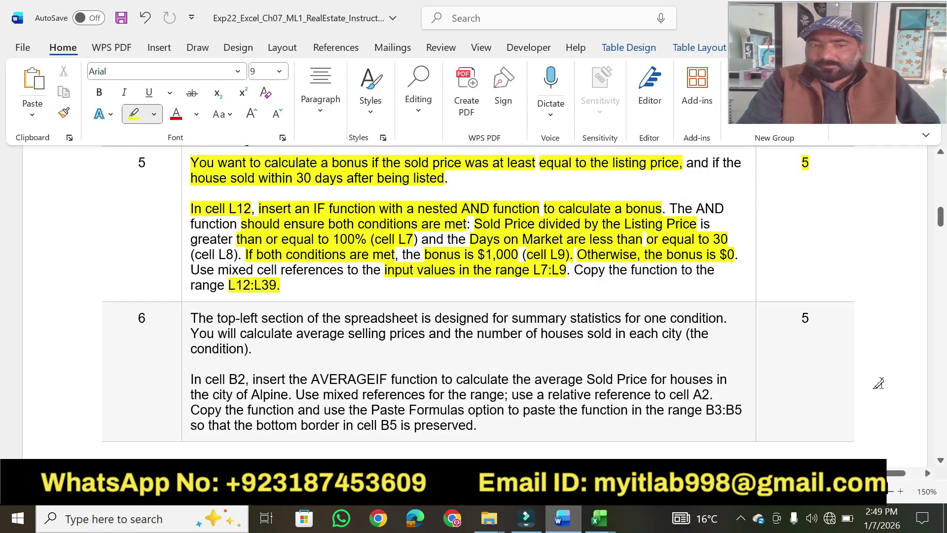
Highlight step 6's summary statistics, average selling prices and number-of-houses phrases, and "cell B2, insert the AVERAGEIF function to"
left_click(940, 458)
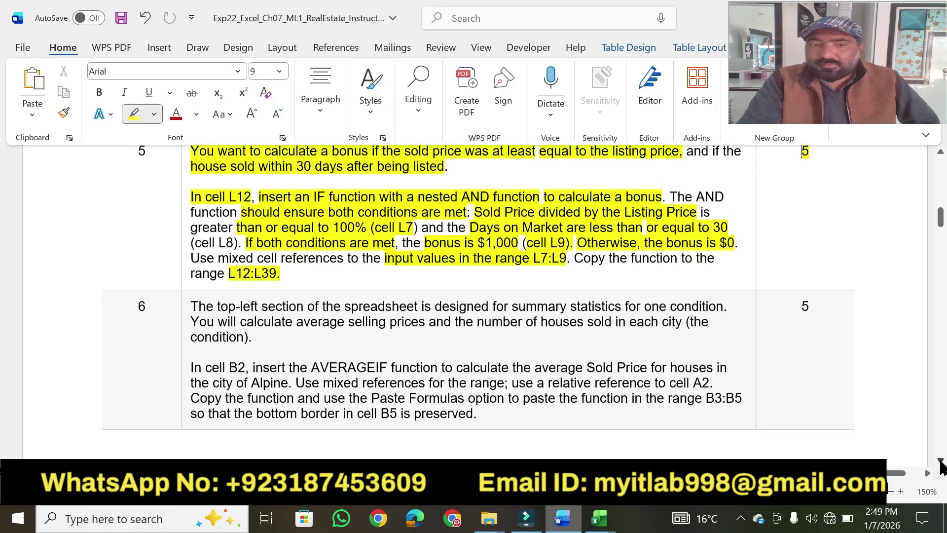
left_click(941, 461)
left_click(941, 461)
left_click(941, 461)
left_click(941, 462)
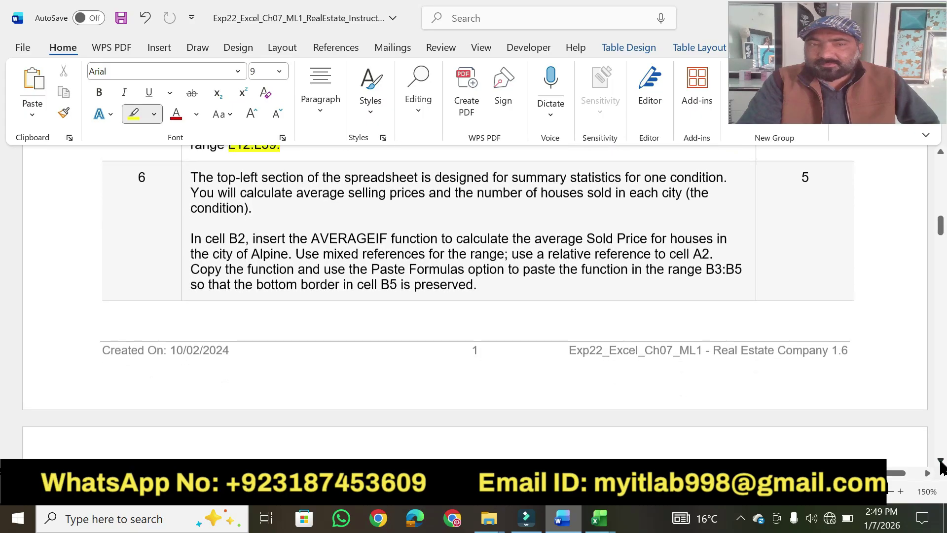
left_click(941, 462)
mouse_move(191, 163)
left_mouse_down()
mouse_move(379, 155)
mouse_move(585, 167)
left_mouse_up()
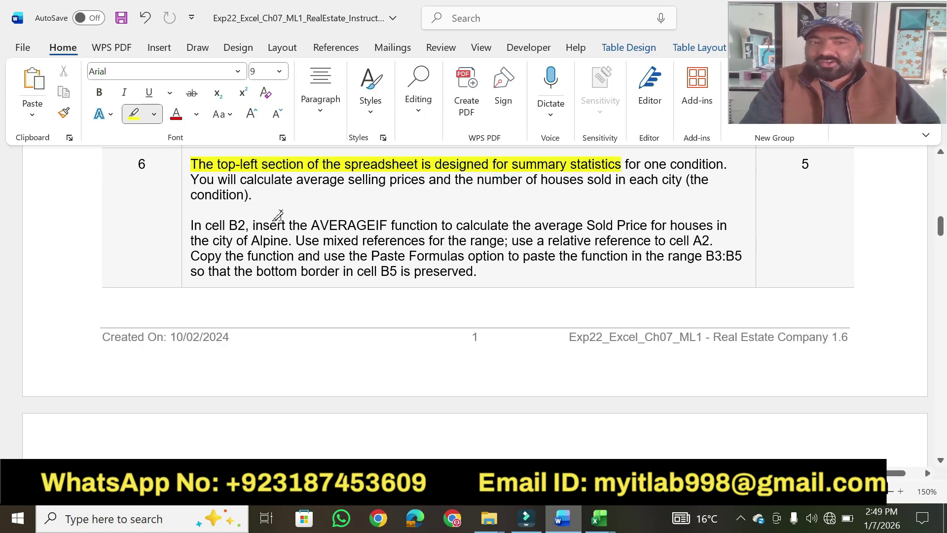
left_click_drag(218, 179, 682, 179)
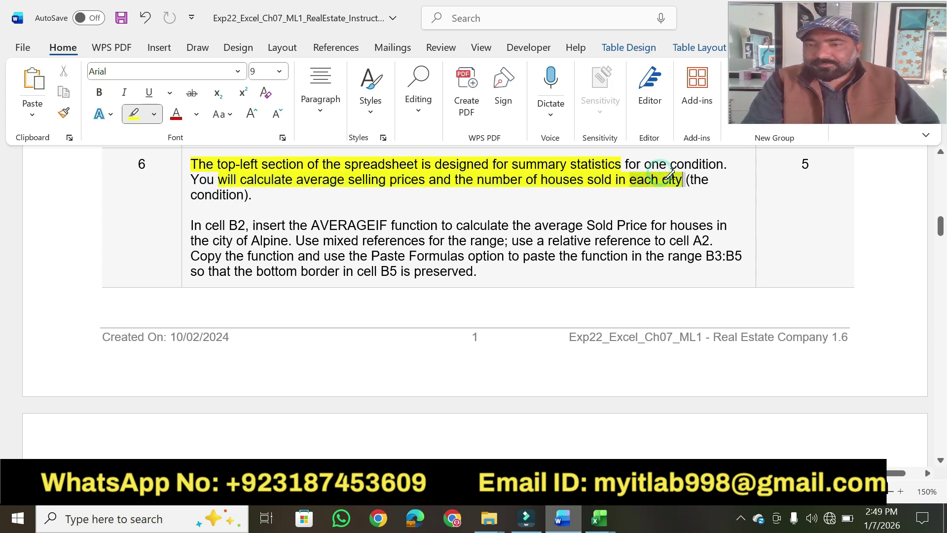
left_click_drag(205, 224, 451, 222)
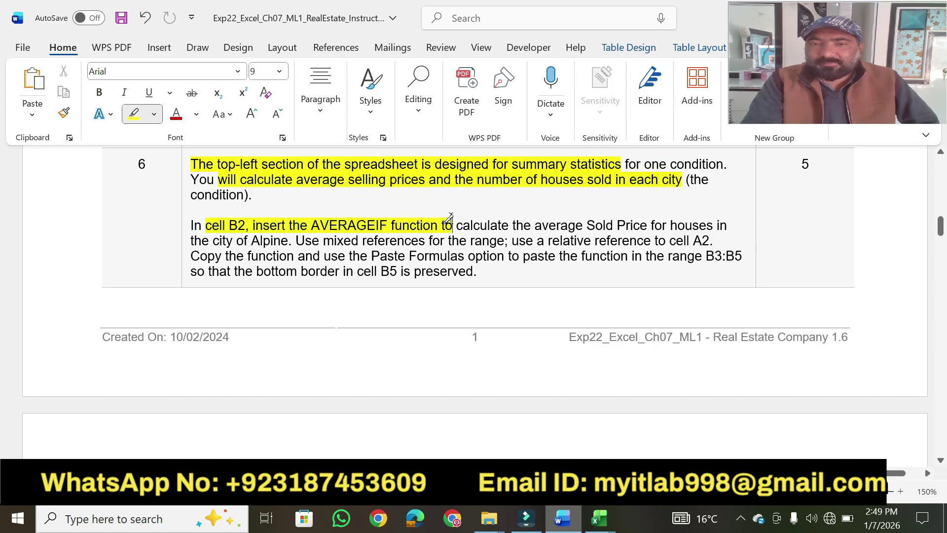
Switch to the Excel workbook, and begin an AVERAGEIF formula in cell B2
left_click(599, 518)
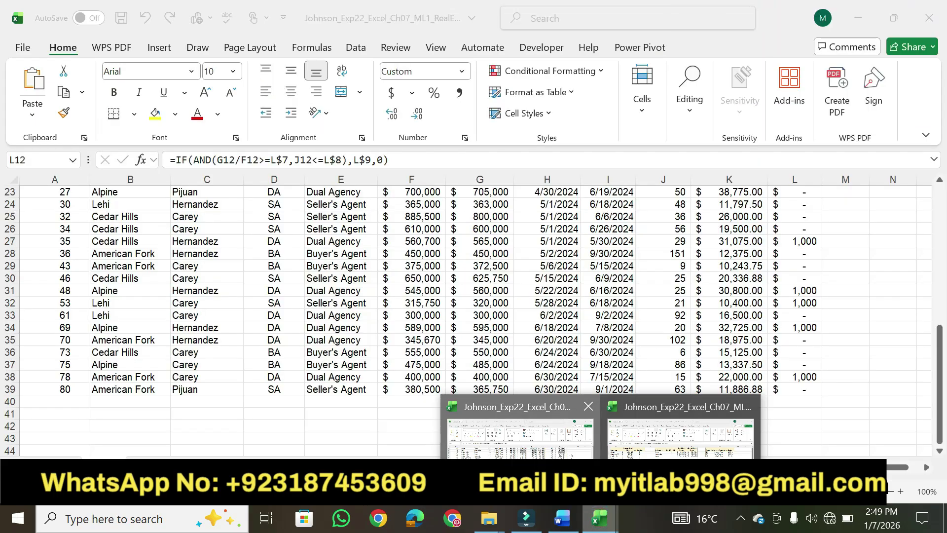
left_click(680, 436)
left_click_drag(939, 419, 939, 282)
left_click(131, 216)
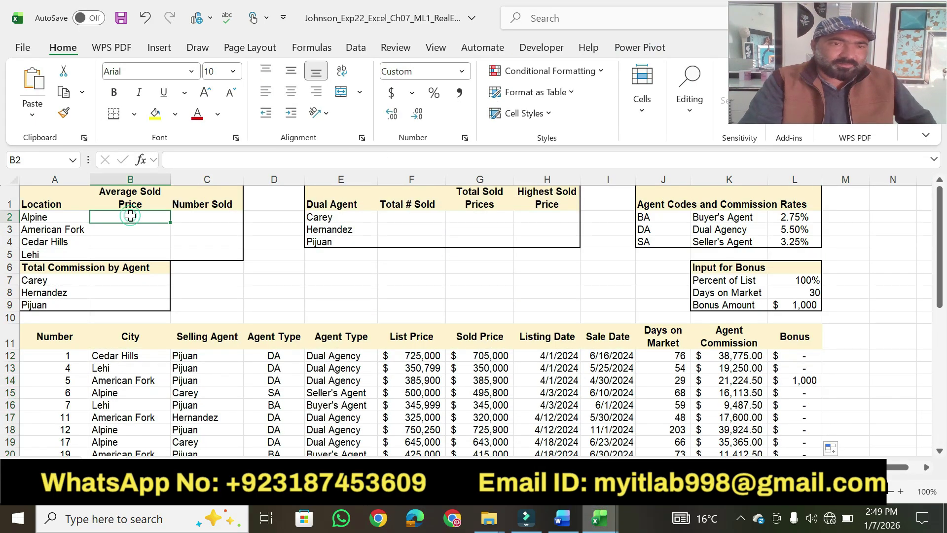
type("=av")
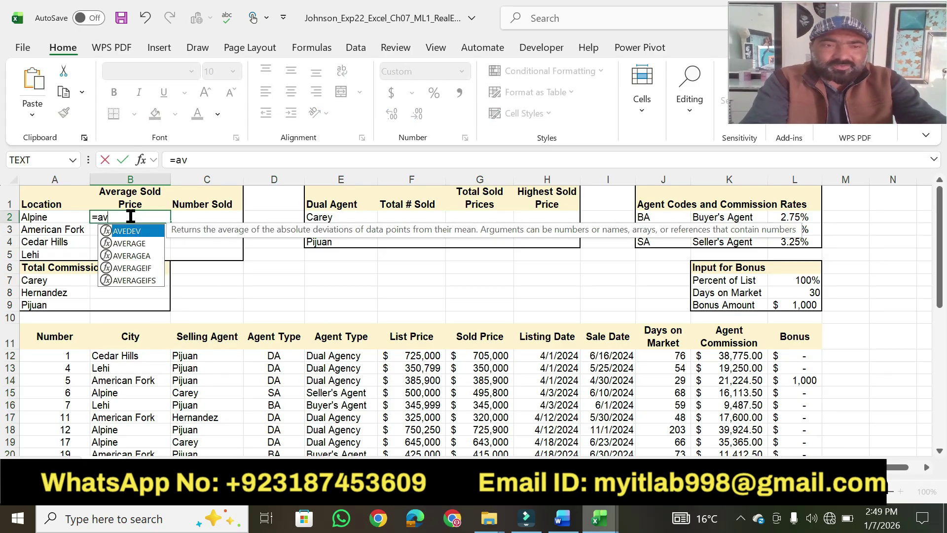
key("Down")
key("Down")
key("Down")
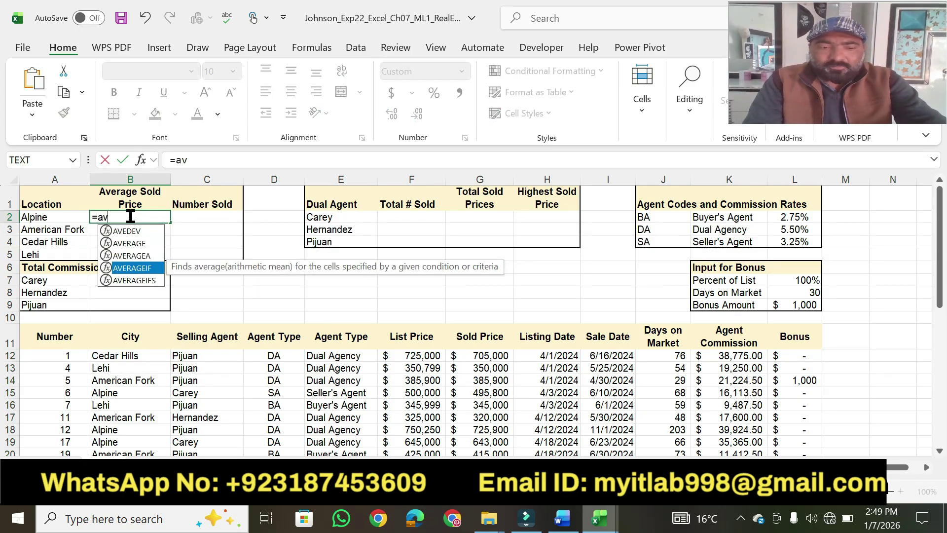
key("Tab")
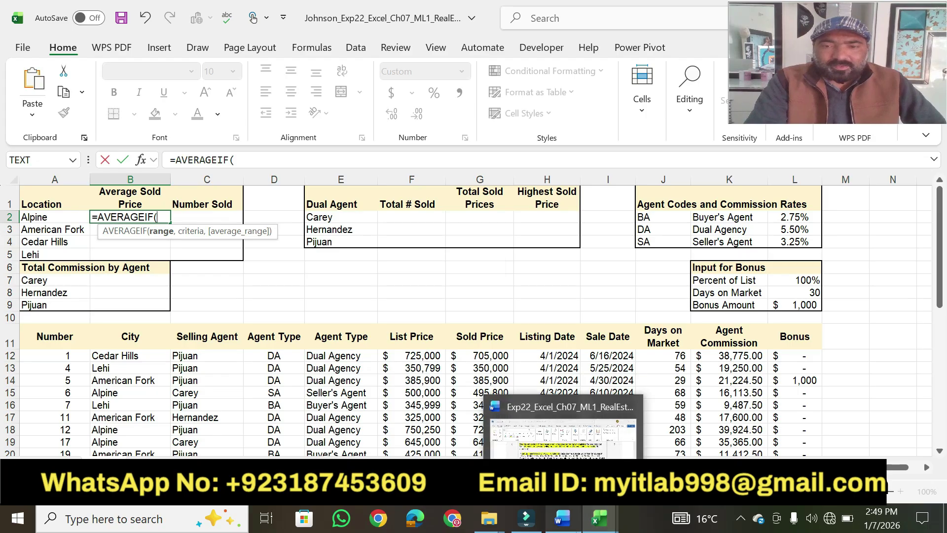
Highlight "average Sold Price for houses" in Word's step 6, and return to B2's formula in Excel
left_click(562, 518)
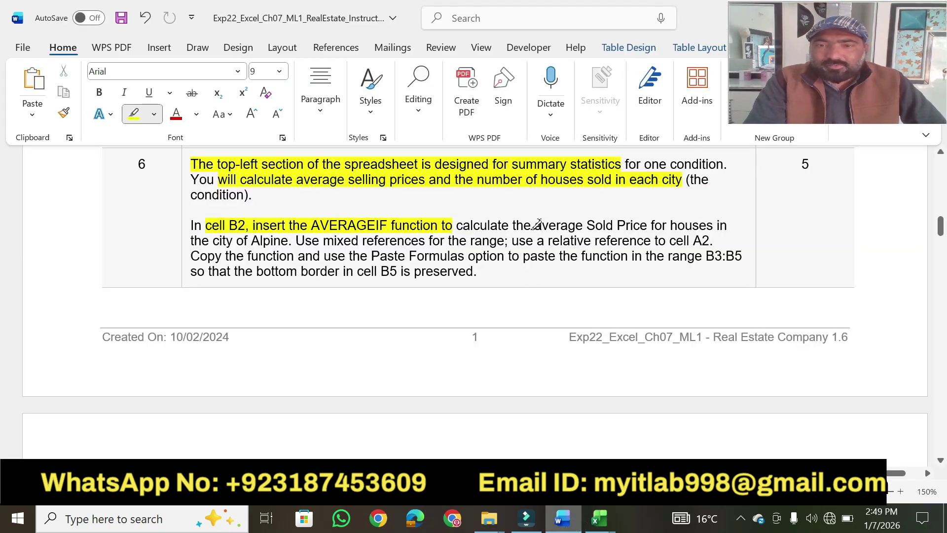
left_click_drag(536, 224, 679, 223)
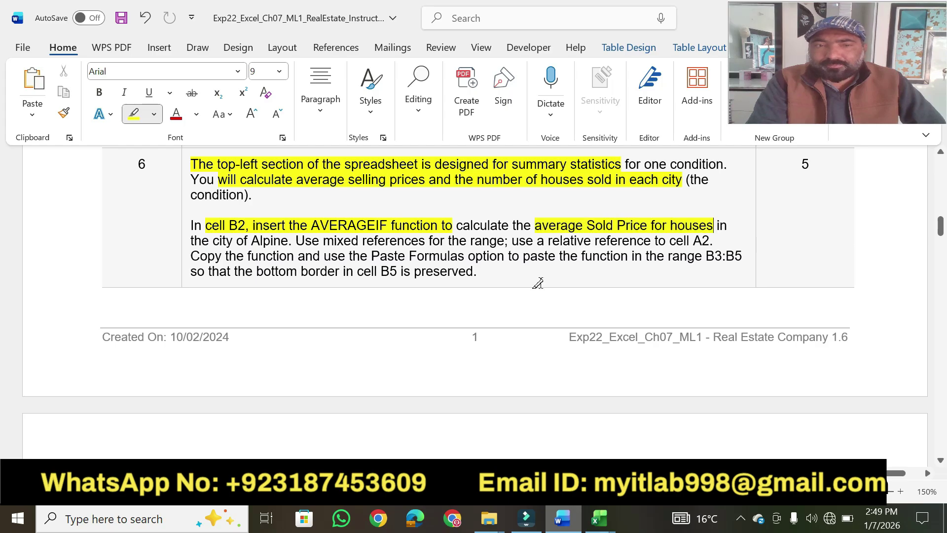
left_click(553, 523)
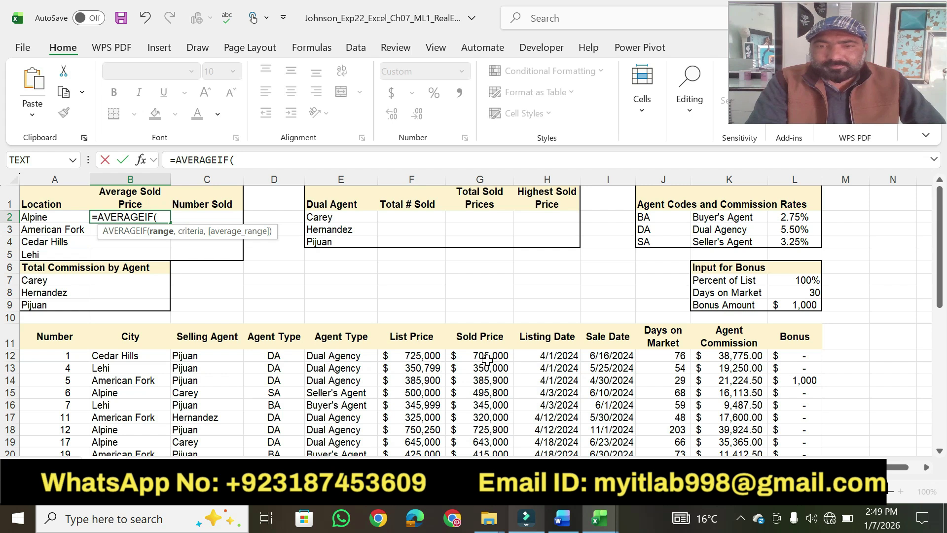
left_click(264, 159)
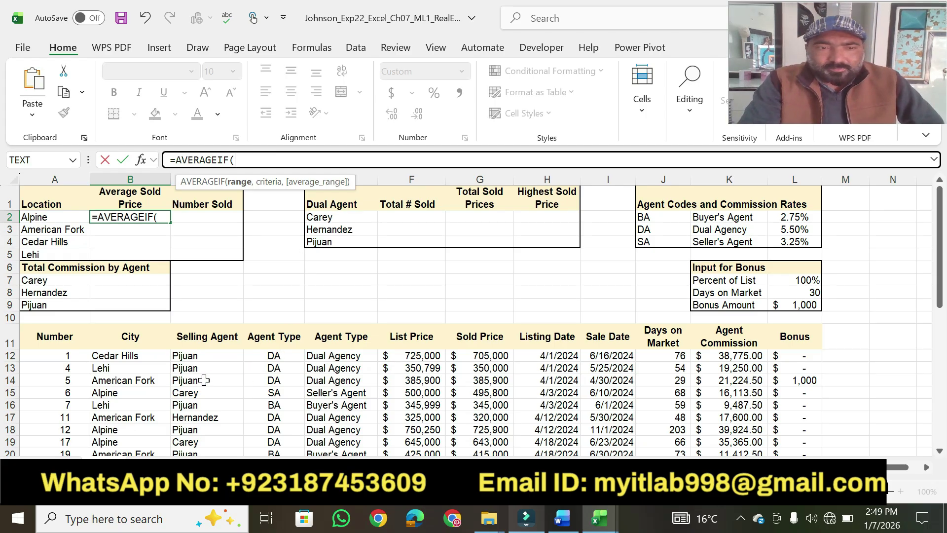
Add the city range B12:B39 and the criterion "Alpine" to the AVERAGEIF formula in B2
left_click_drag(102, 359, 135, 416)
type(",")
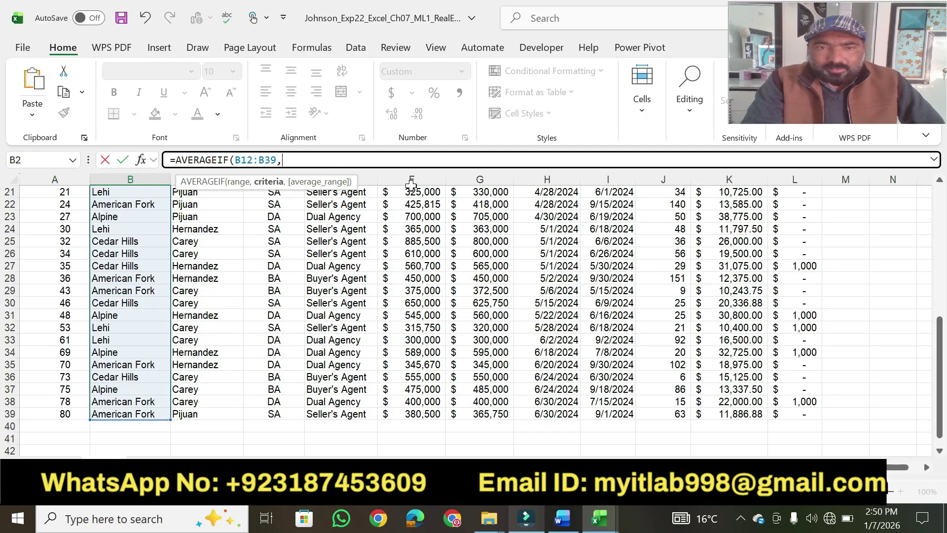
type(":Al")
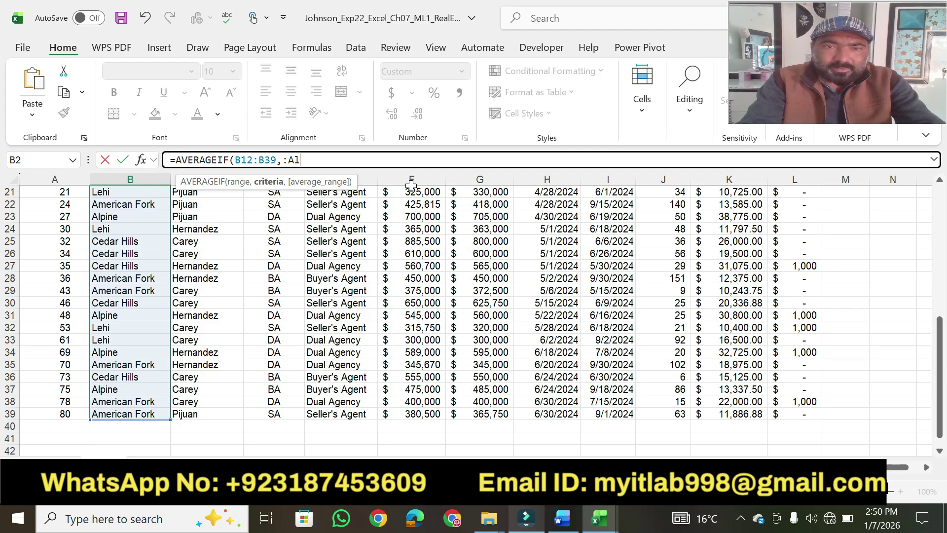
key("BackSpace")
key("BackSpace")
key("BackSpace")
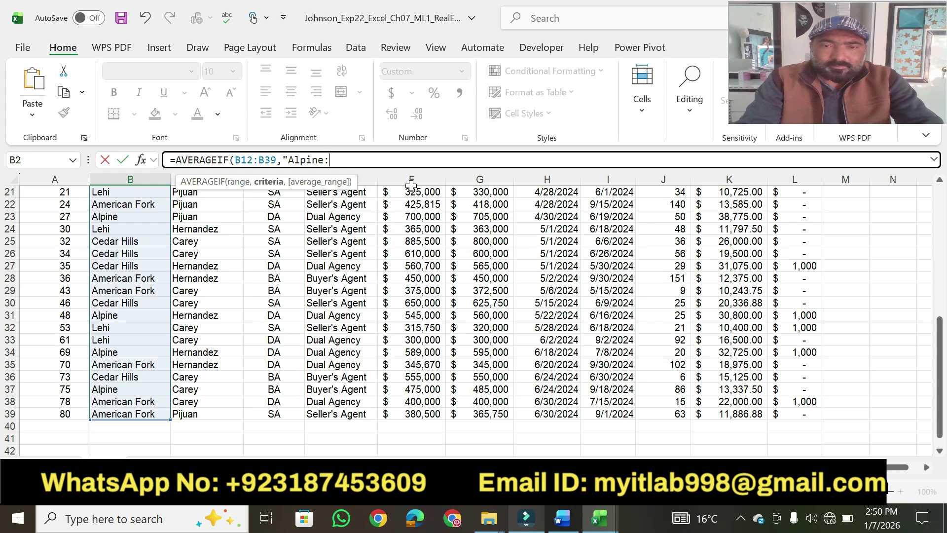
type(",")
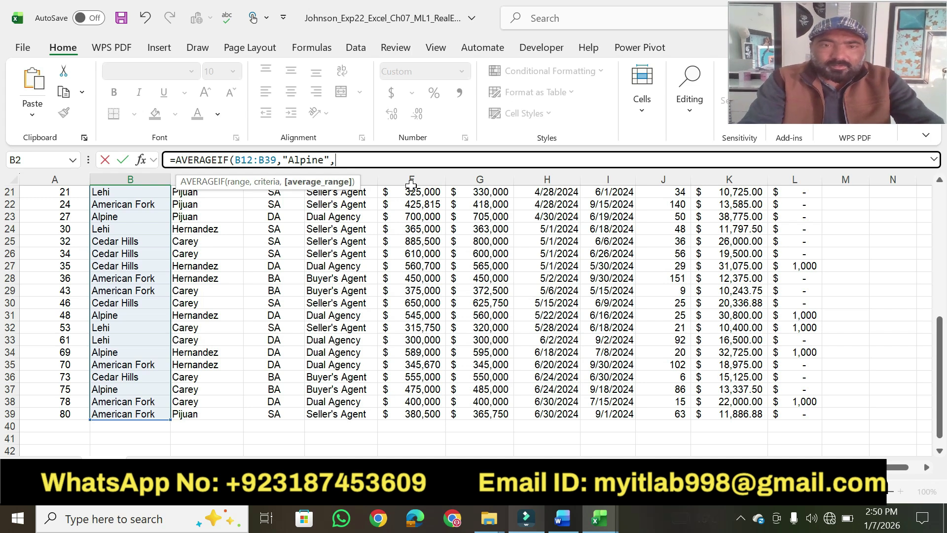
Add the sold price range G12:G39 as the average range, and enter the AVERAGEIF formula in B2
left_click_drag(939, 411, 929, 308)
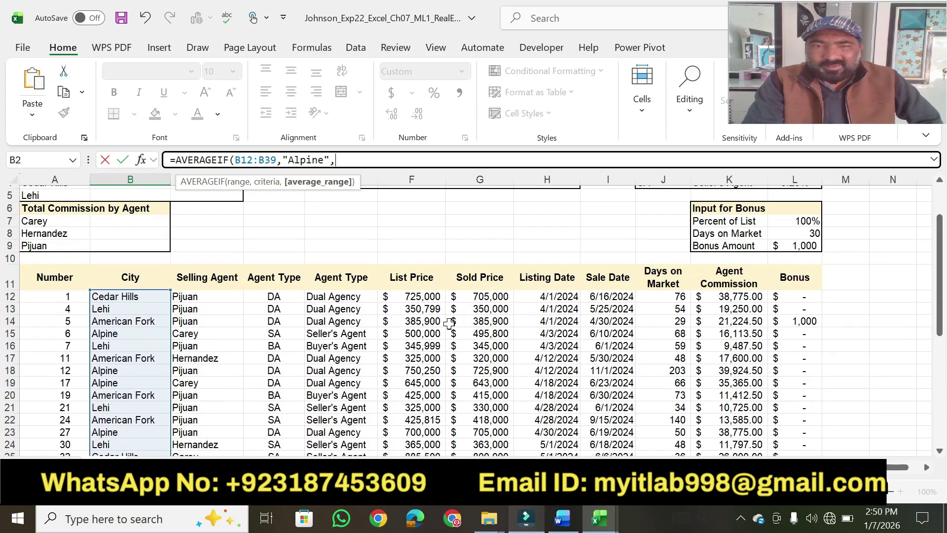
left_click_drag(474, 298, 482, 413)
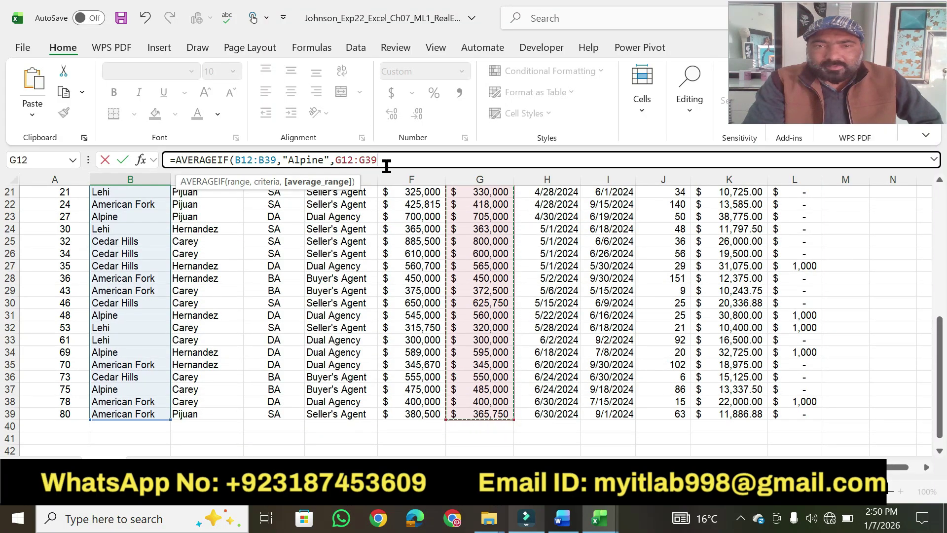
key("Return")
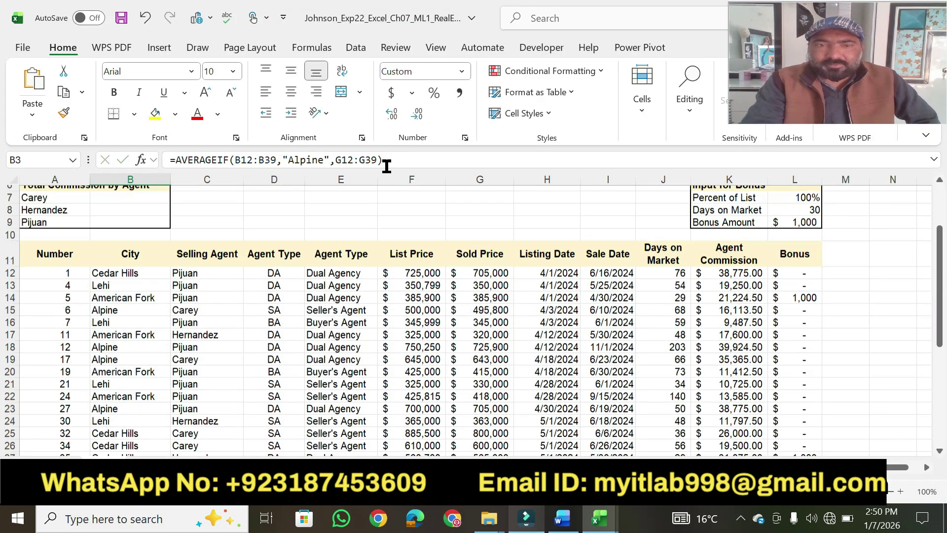
left_click_drag(941, 323, 940, 305)
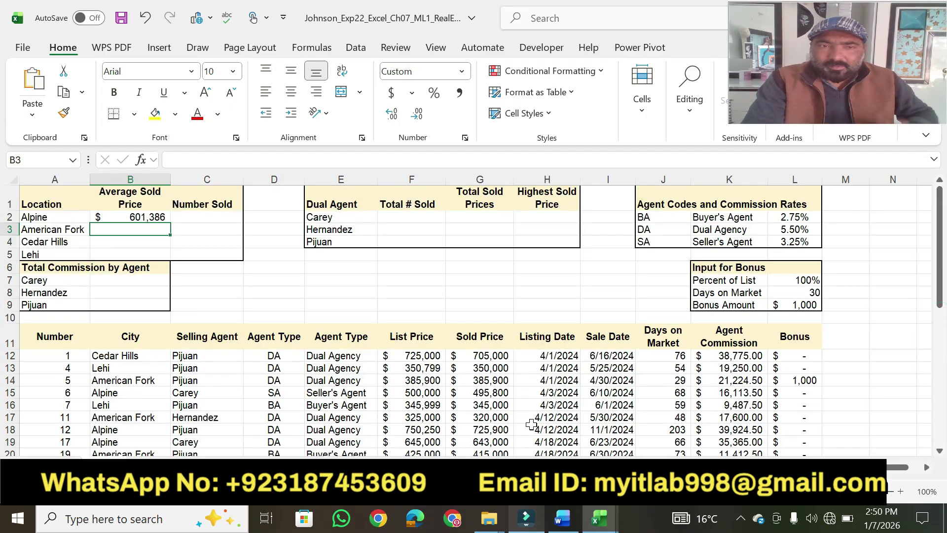
Highlight "city of Alpine.", "mixed references for the range;", "relative reference to cell A2" and the Paste Formulas instruction for B3:B5 in Word
left_click(562, 519)
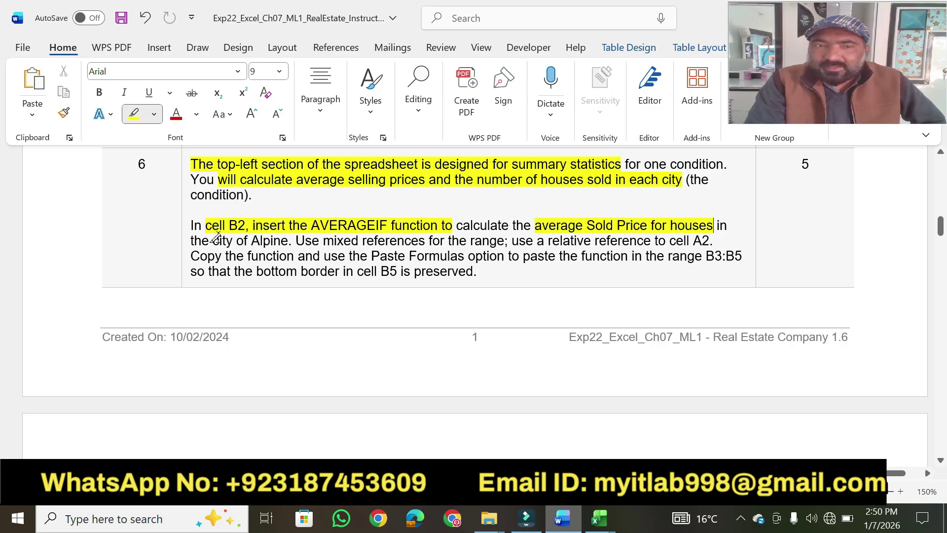
mouse_move(213, 239)
left_mouse_down()
mouse_move(408, 256)
mouse_move(493, 242)
mouse_move(709, 240)
left_mouse_up()
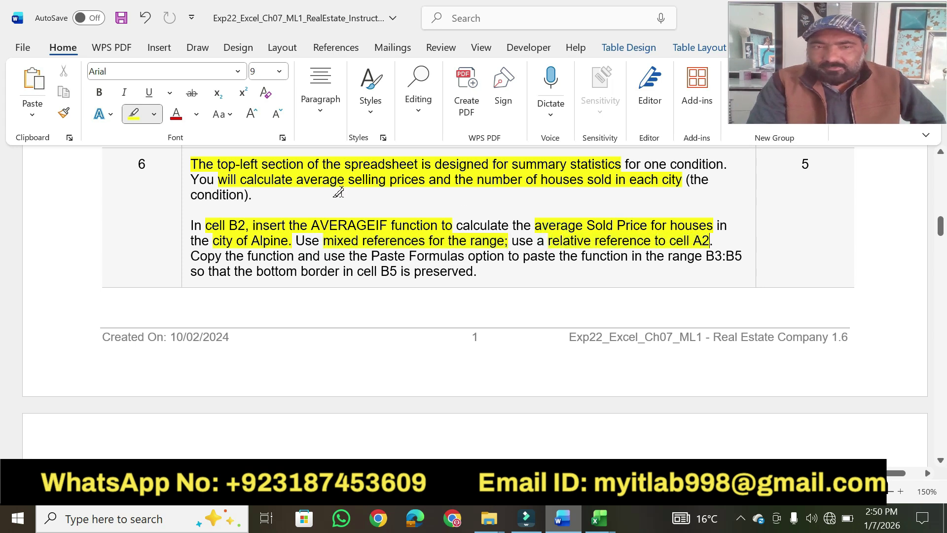
left_click_drag(299, 256, 745, 256)
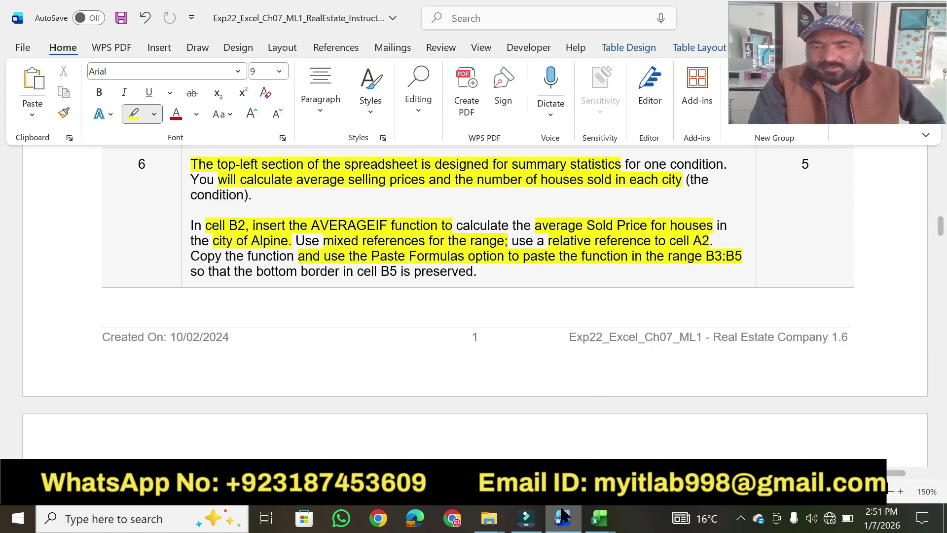
Switch to Excel, and fill B2's AVERAGEIF formula down through B5 without formatting
left_click(600, 518)
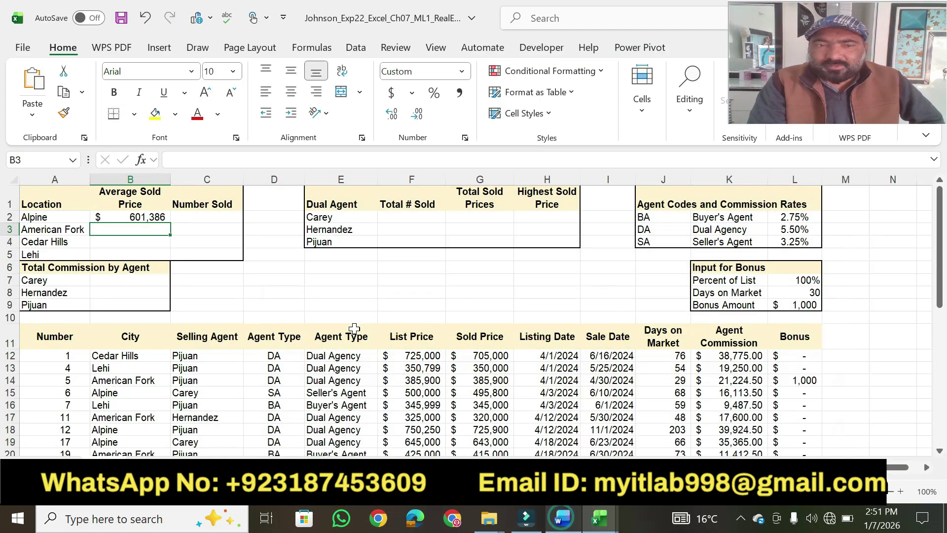
left_click(154, 219)
left_click_drag(169, 223, 156, 256)
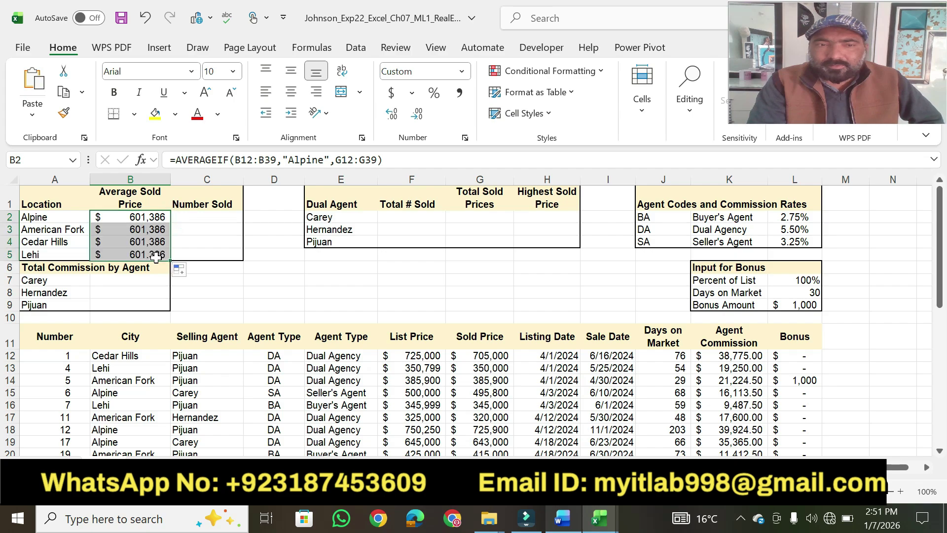
left_click(181, 271)
left_click(202, 324)
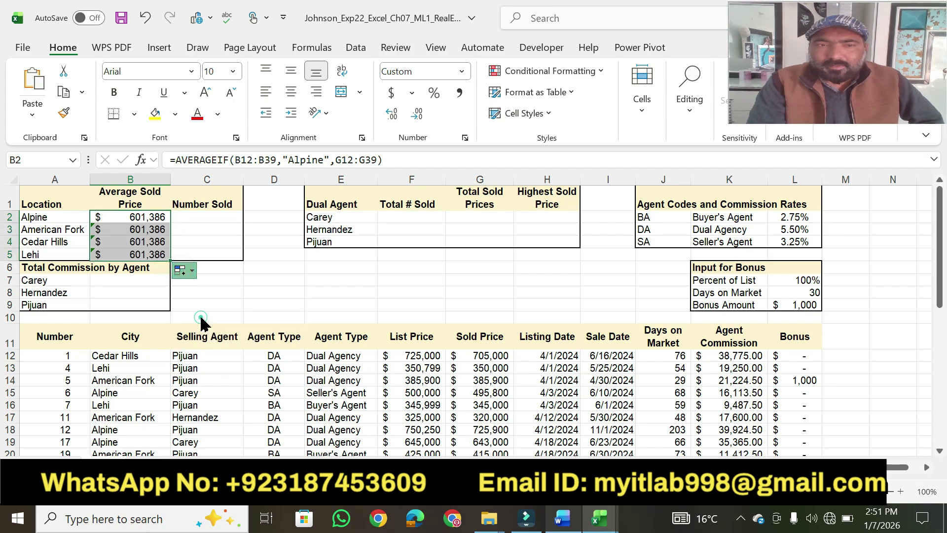
Replace the "Alpine" criterion in B2's AVERAGEIF formula with a relative reference to cell A2
left_click(397, 156)
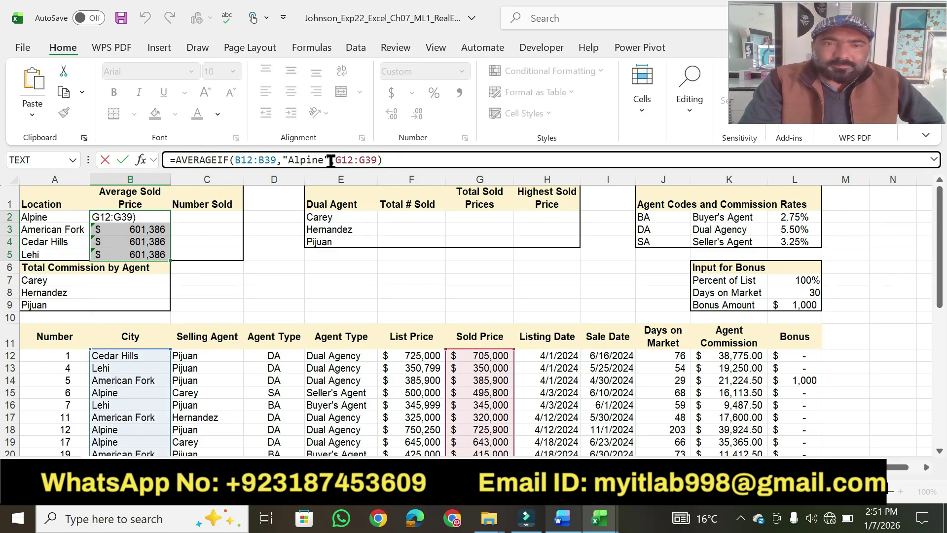
left_click_drag(331, 162, 281, 162)
left_click(52, 215)
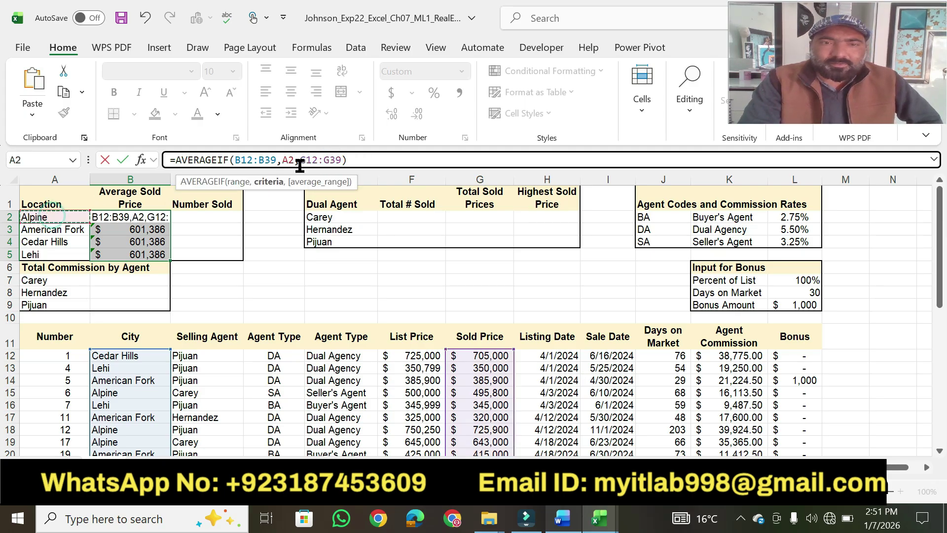
left_click(372, 159)
key("Return")
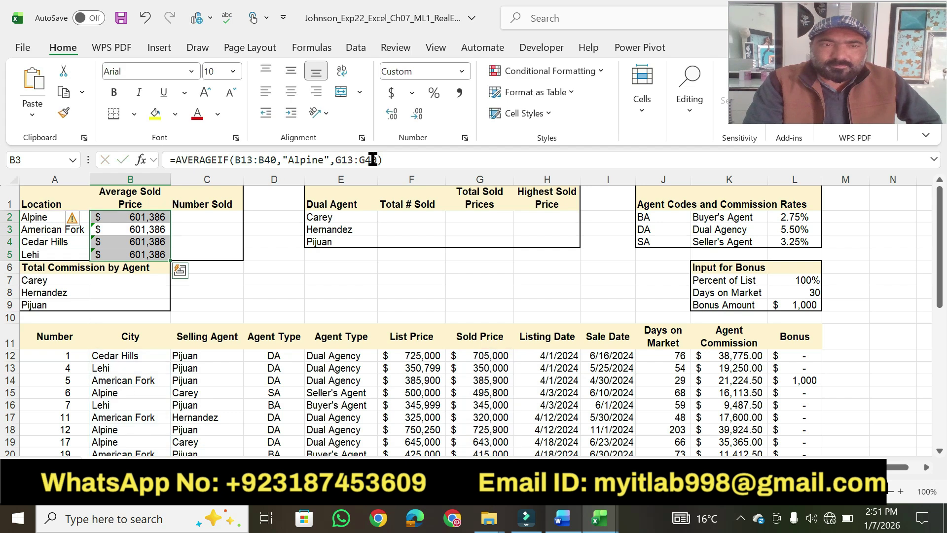
Fill B2's AVERAGEIF formula with the A2 criterion down through B5
left_click(152, 218)
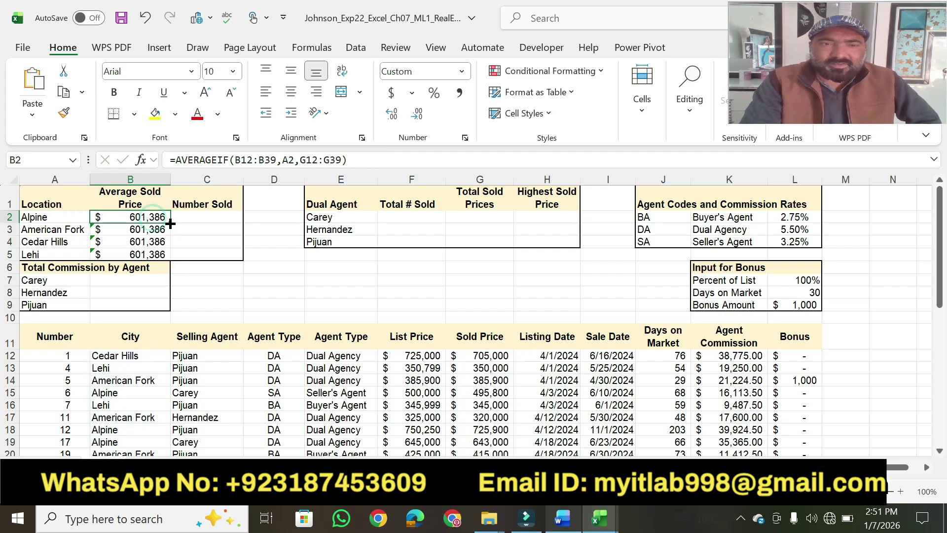
left_click_drag(170, 223, 170, 258)
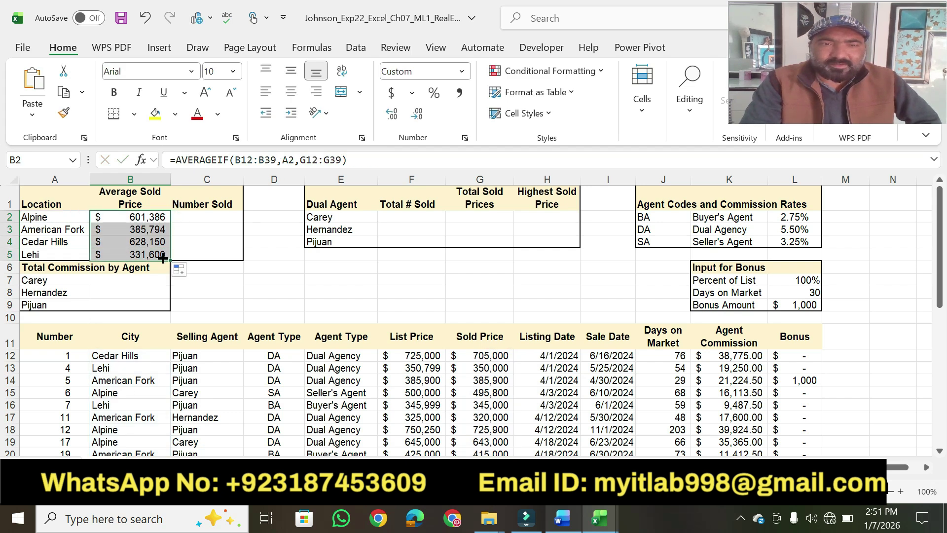
left_click(257, 276)
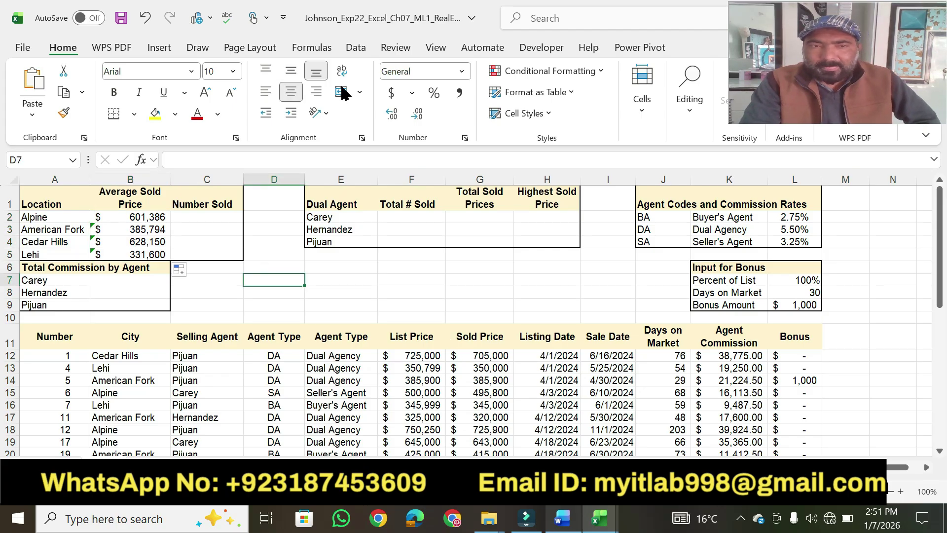
Inspect the ranges and criteria references in the AVERAGEIF formulas in B3, B4 and B5
left_click(148, 228)
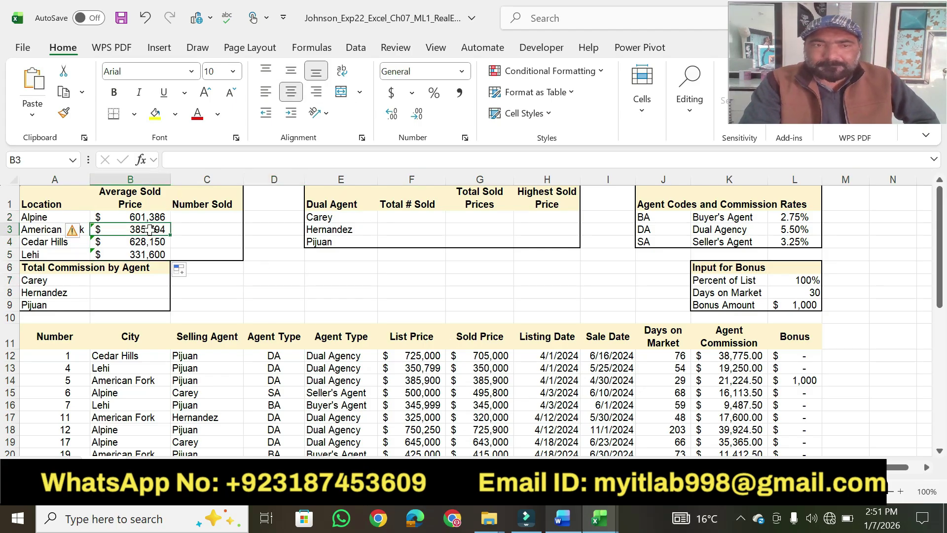
left_click(363, 161)
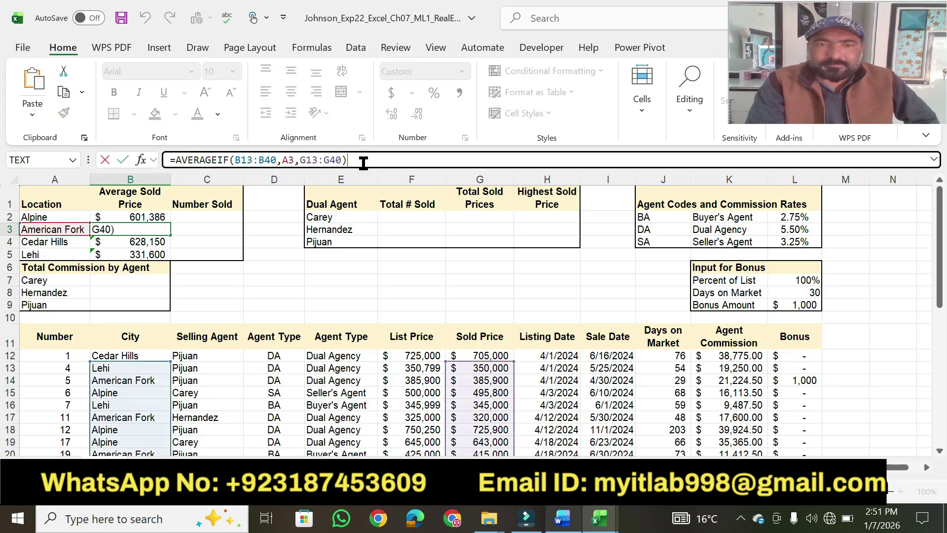
key("Return")
left_click(362, 159)
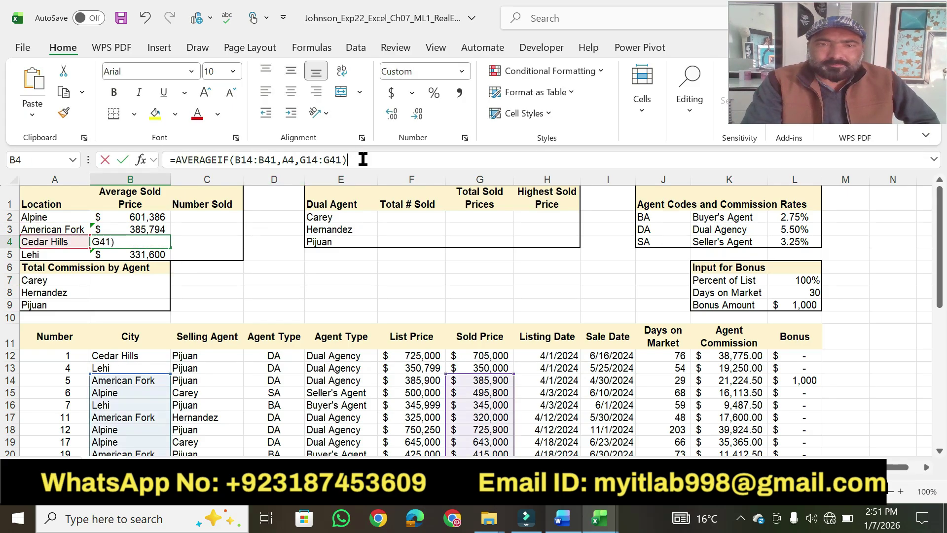
key("Return")
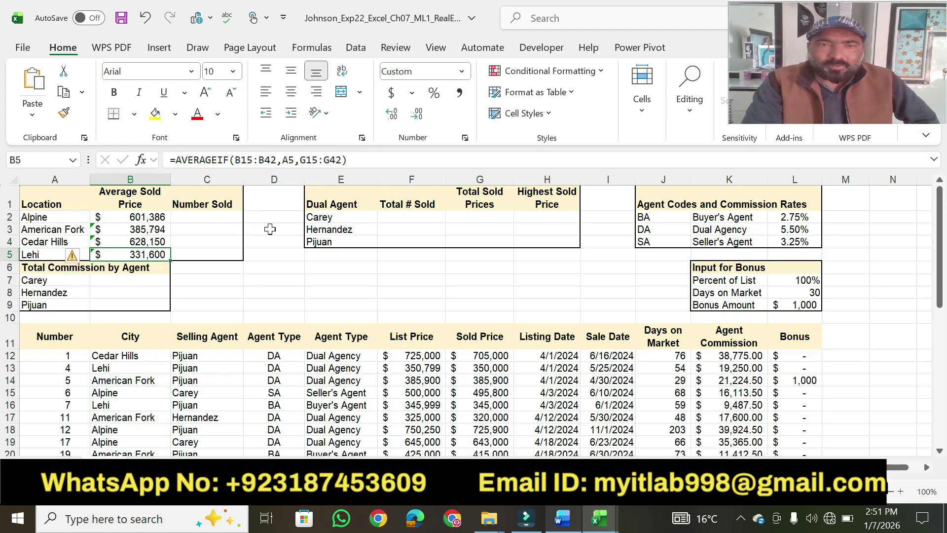
Make both ranges in B2's AVERAGEIF formula absolute, as $B$12:$B$39 and $G$12:$G$39
left_click(163, 219)
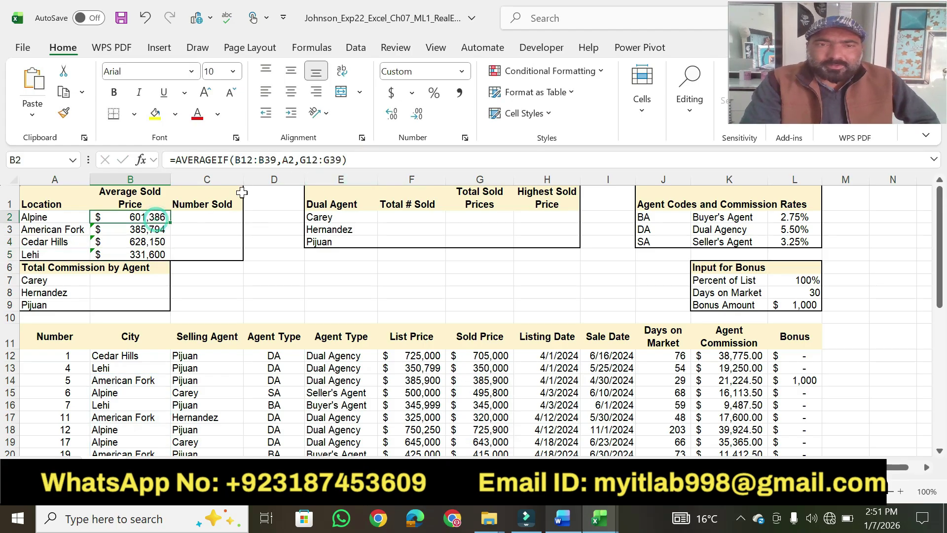
left_click_drag(300, 161, 343, 160)
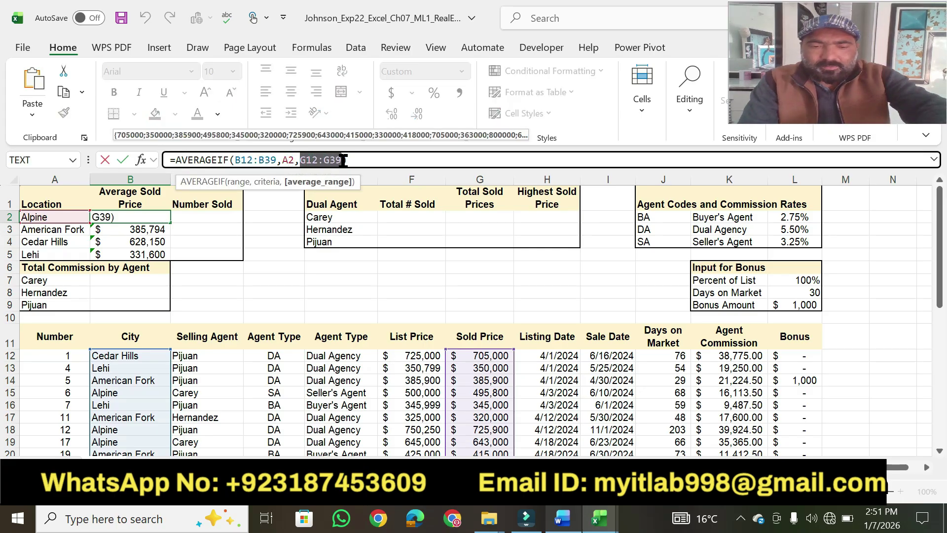
key("F4")
left_click_drag(280, 160, 240, 165)
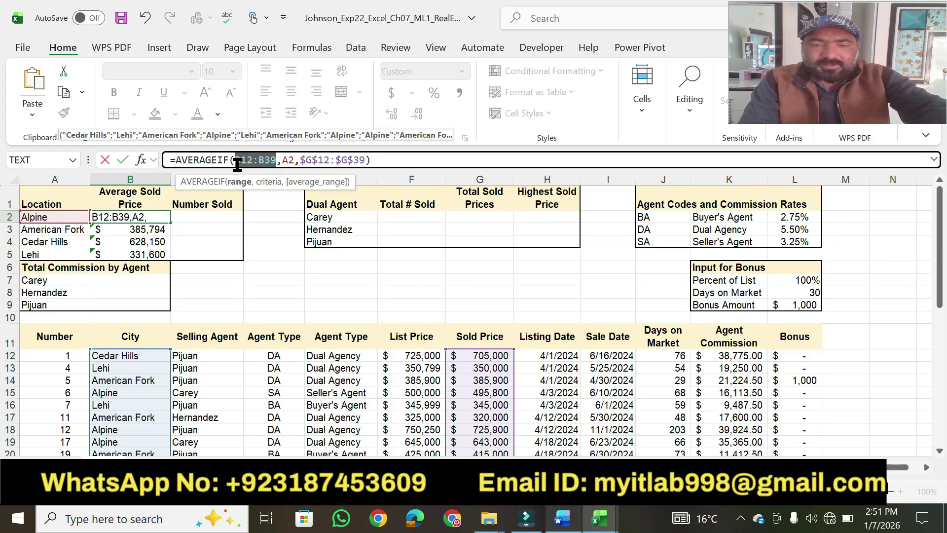
key("F4")
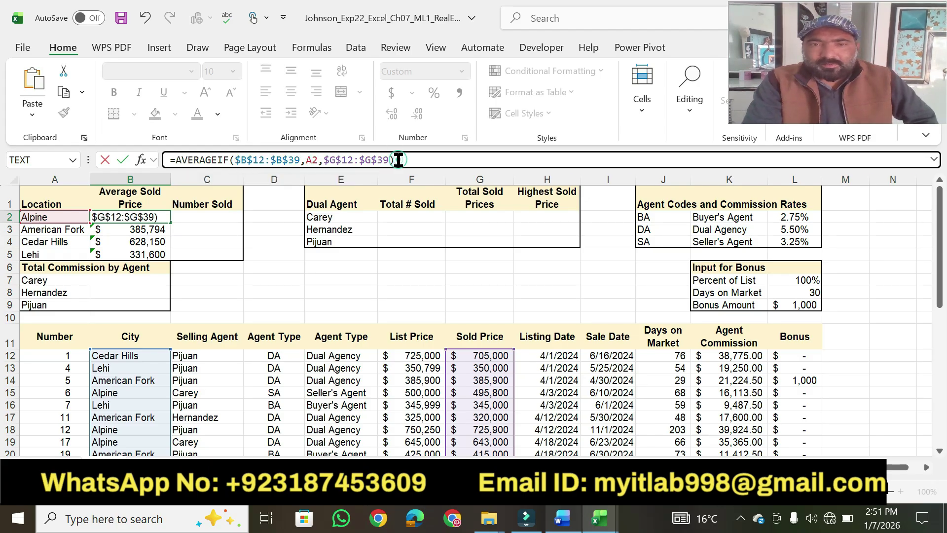
key("Return")
Fill B2's AVERAGEIF formula with absolute ranges down through B5 without formatting
left_click(158, 217)
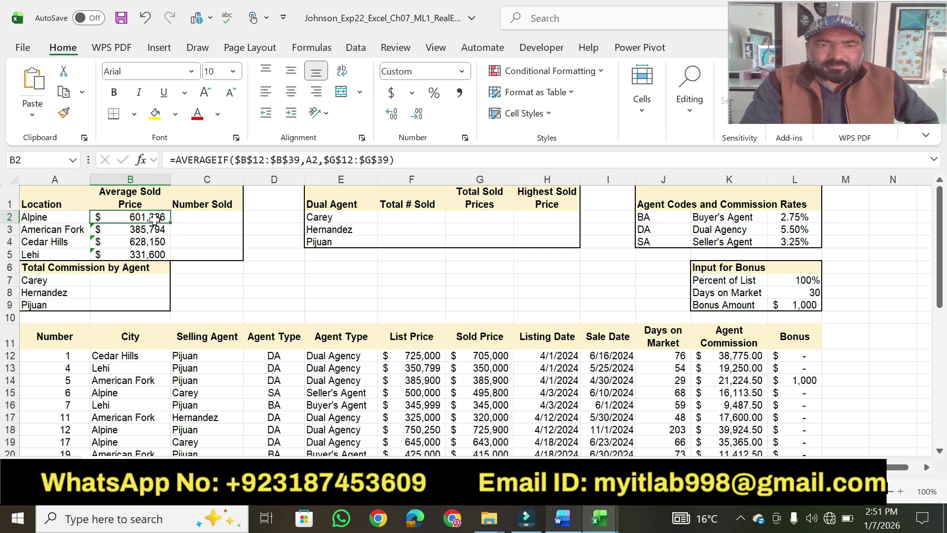
left_click_drag(170, 223, 172, 260)
left_click(181, 271)
left_click(206, 324)
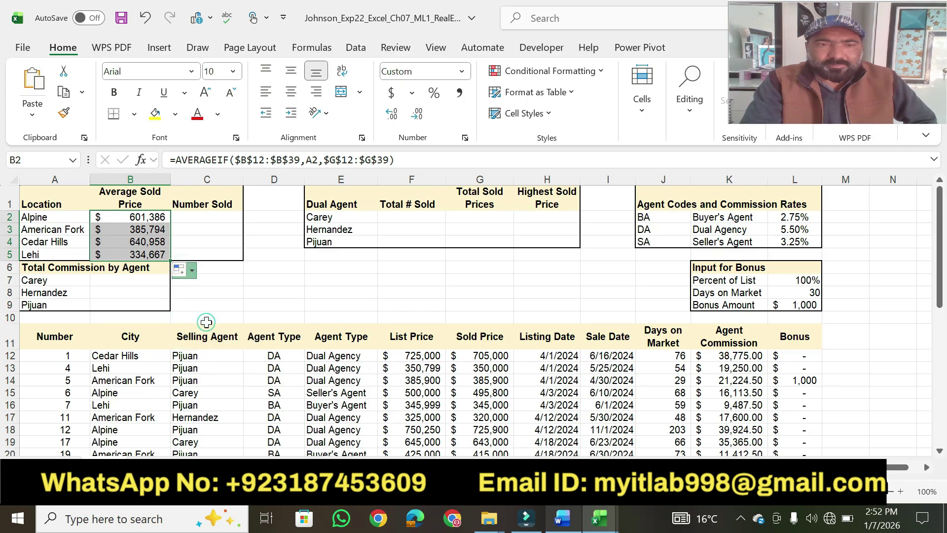
left_click(262, 292)
Switch to Word, and highlight "You want to count the number of houses in one city" and "In cell C2, insert the COUNTIF function" in step 7
left_click(561, 519)
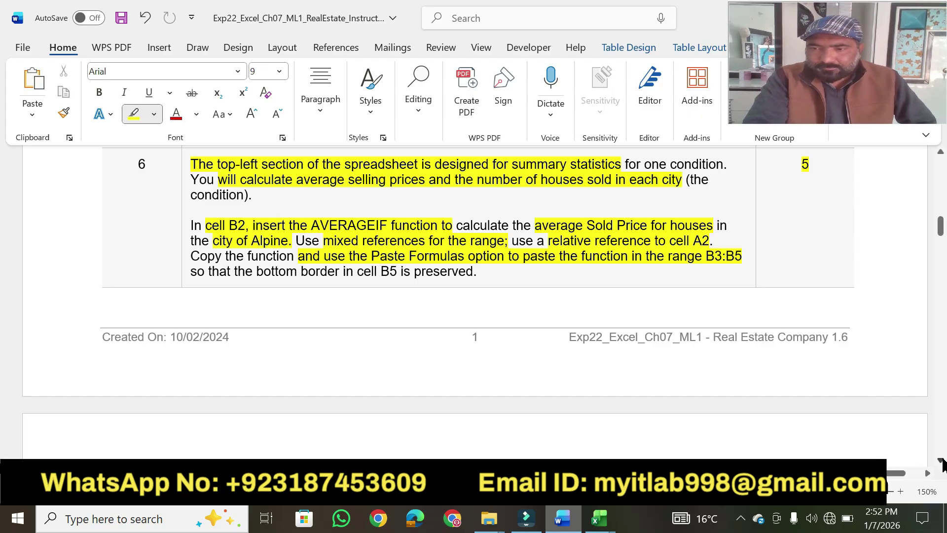
scroll(942, 465, "down", 5)
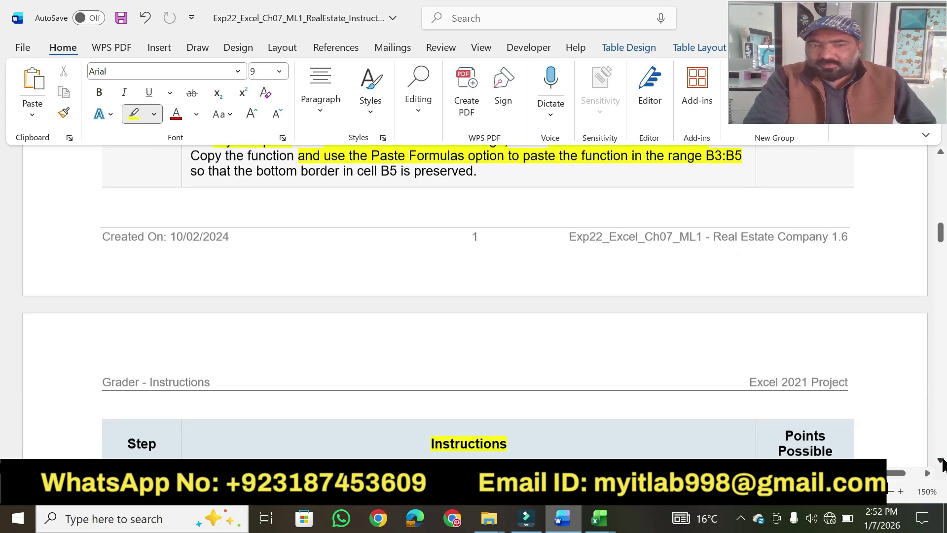
scroll(942, 464, "down", 5)
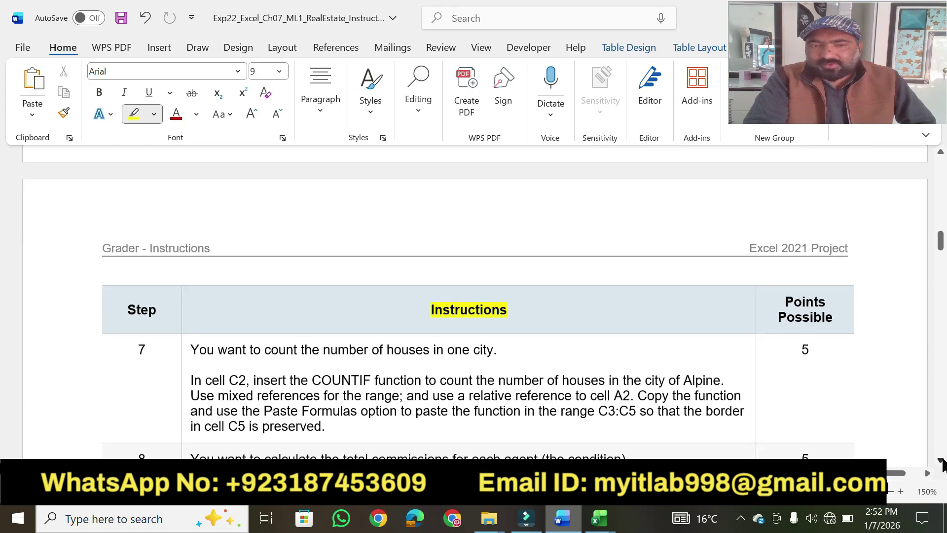
scroll(942, 464, "down", 5)
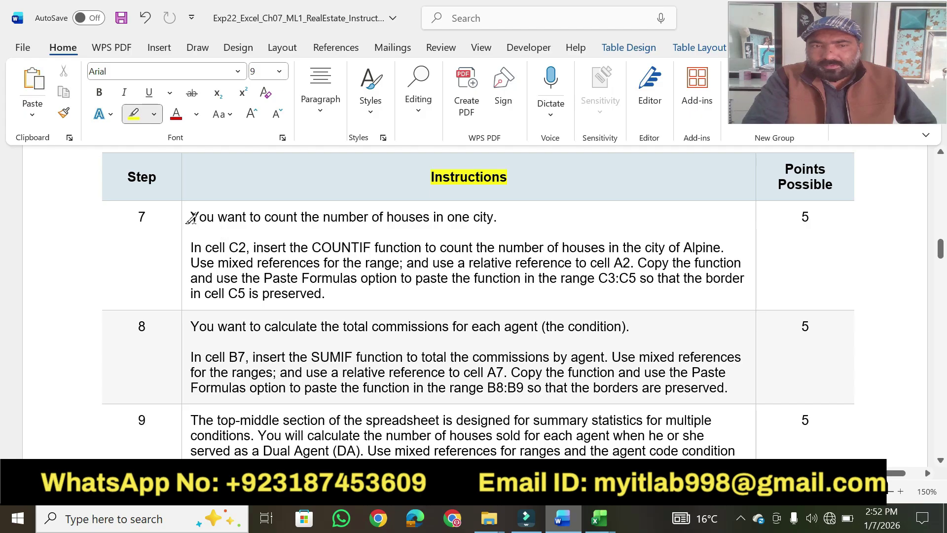
mouse_move(190, 218)
left_mouse_down()
mouse_move(195, 230)
mouse_move(494, 214)
left_mouse_up()
left_click_drag(191, 247, 422, 247)
Switch to Excel, and start a COUNTIF formula in cell C2
left_click(599, 518)
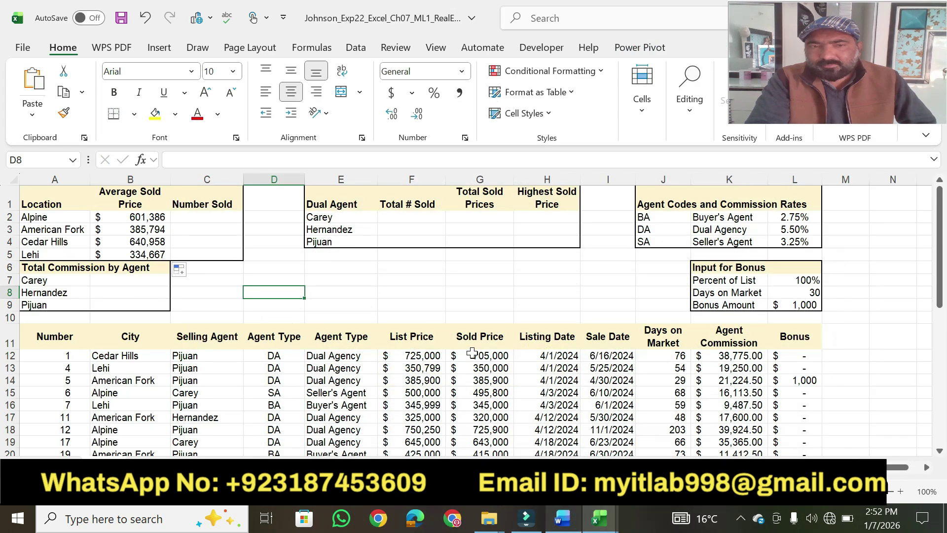
left_click(213, 223)
left_click(202, 217)
type("=c")
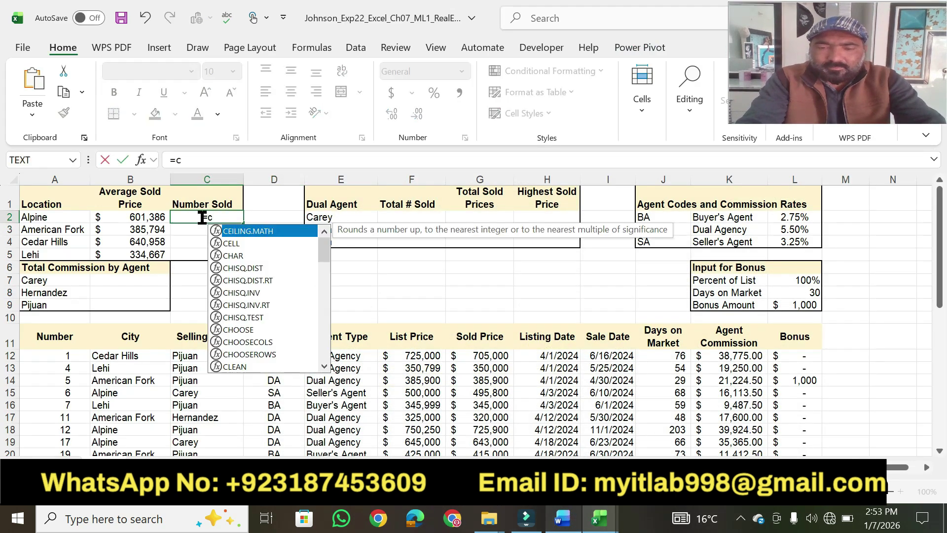
type("ount")
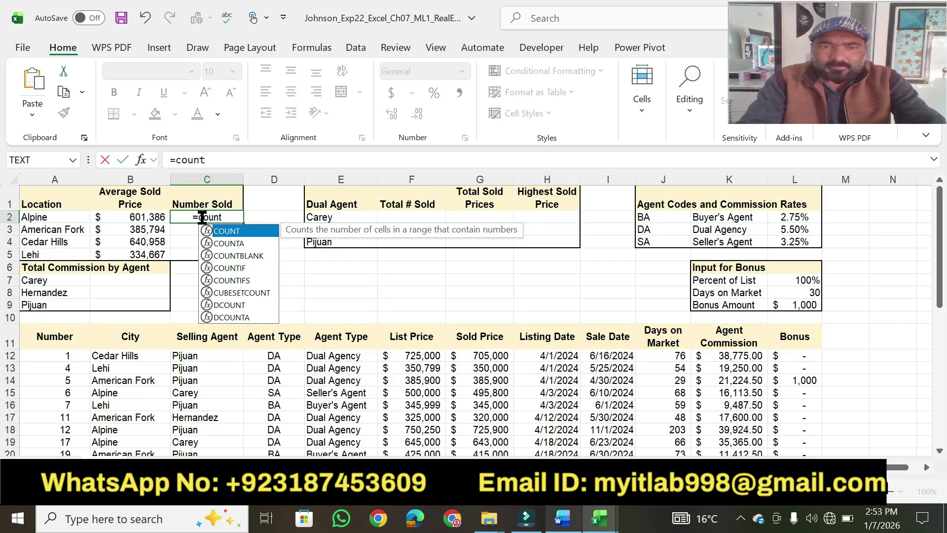
key("Down")
key("Down")
key("Down")
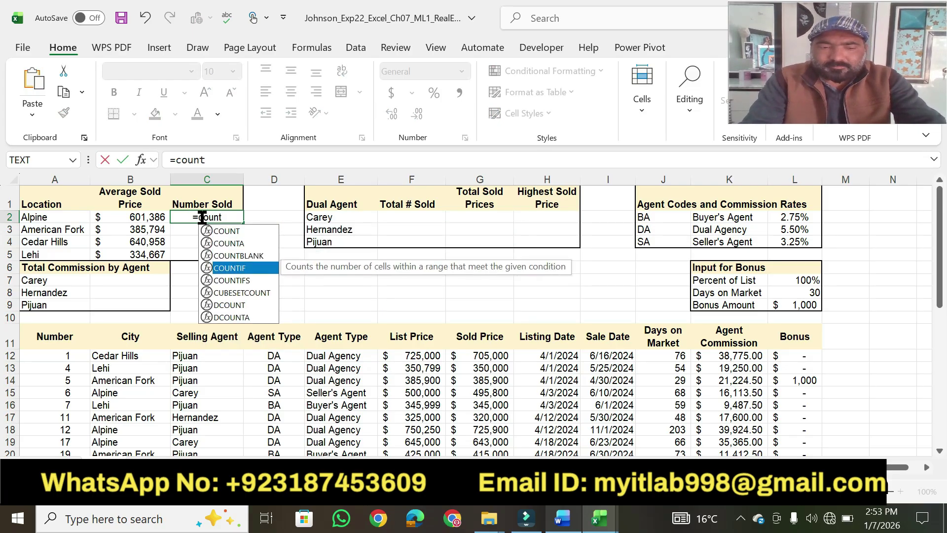
key("Tab")
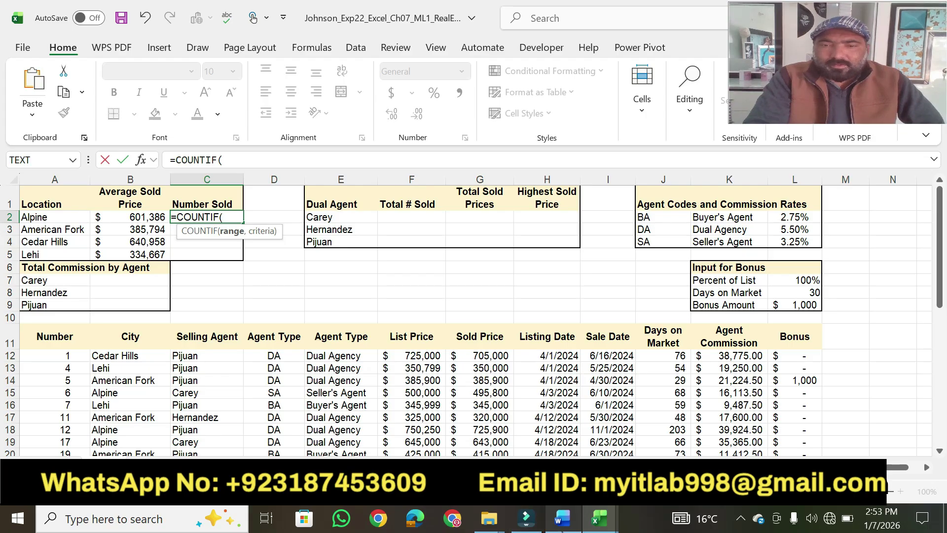
Highlight "count the number of houses in the city of Alpine" in Word's step 7, and return to Excel
key("alt+Tab")
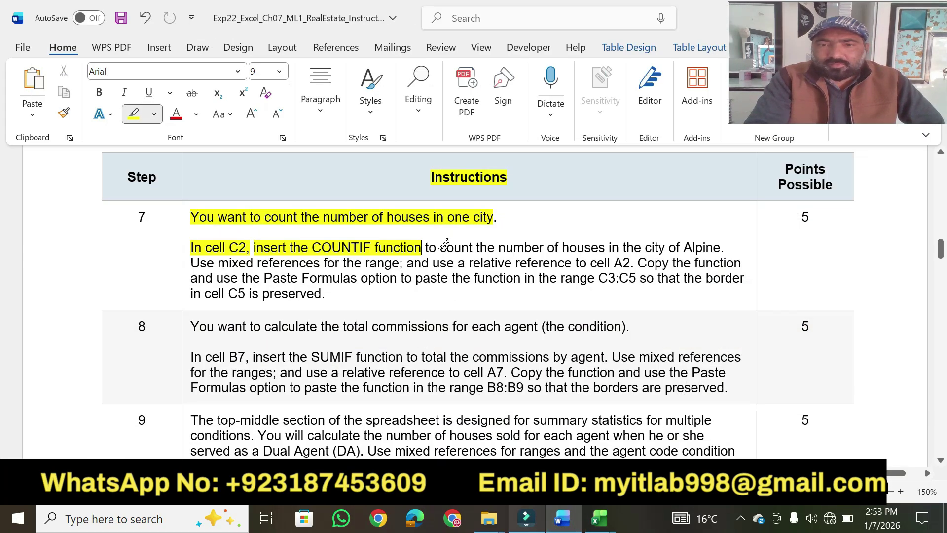
left_click_drag(441, 247, 703, 245)
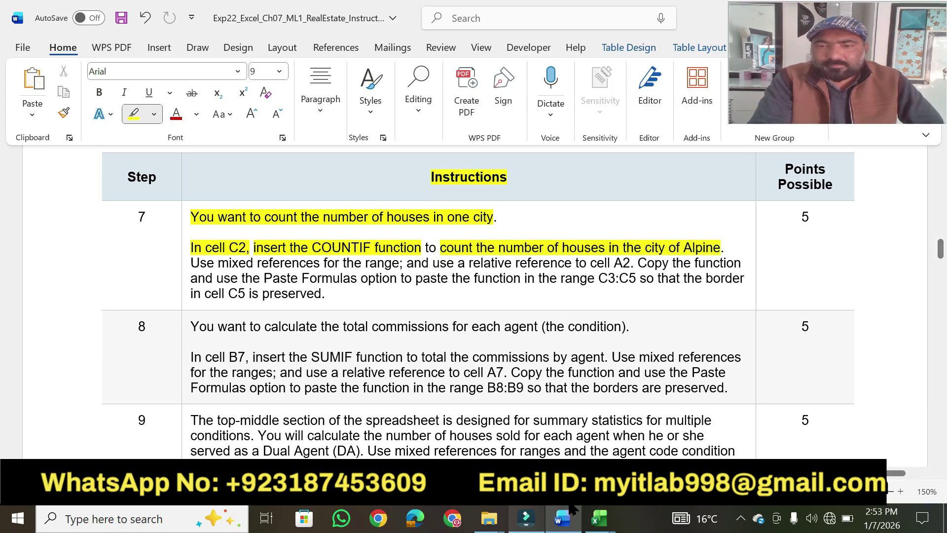
key("alt+Tab")
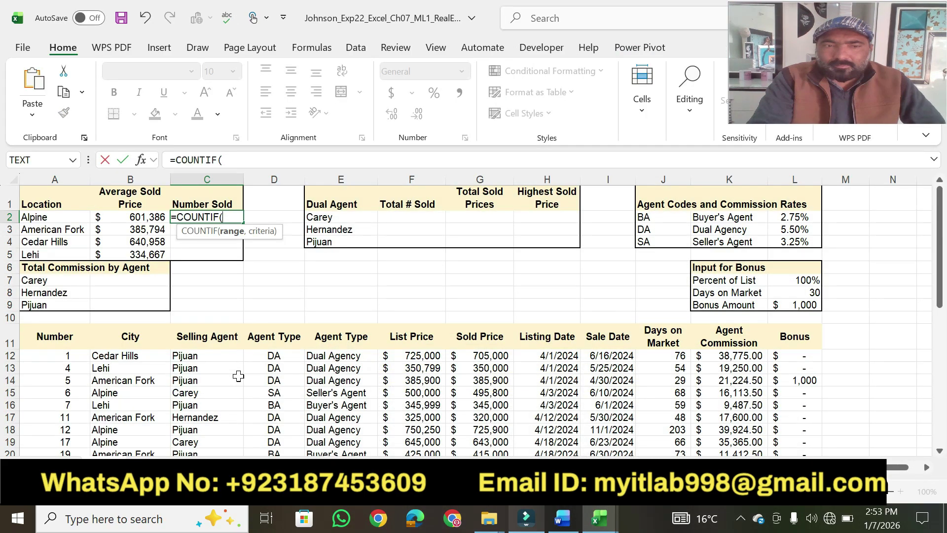
Add the city range B12:B39 and criterion A2 to C2's COUNTIF formula, and enter it
left_click_drag(118, 357, 132, 402)
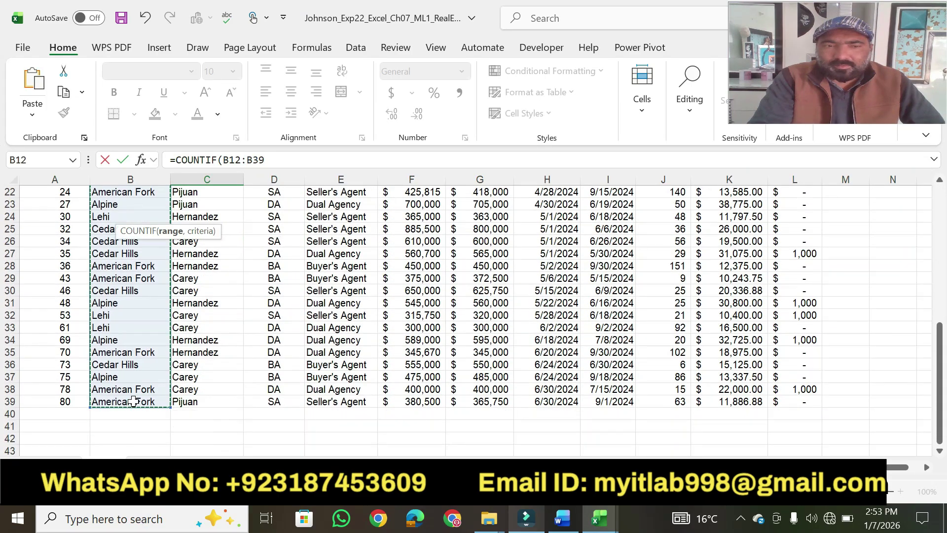
left_click(281, 159)
type(",")
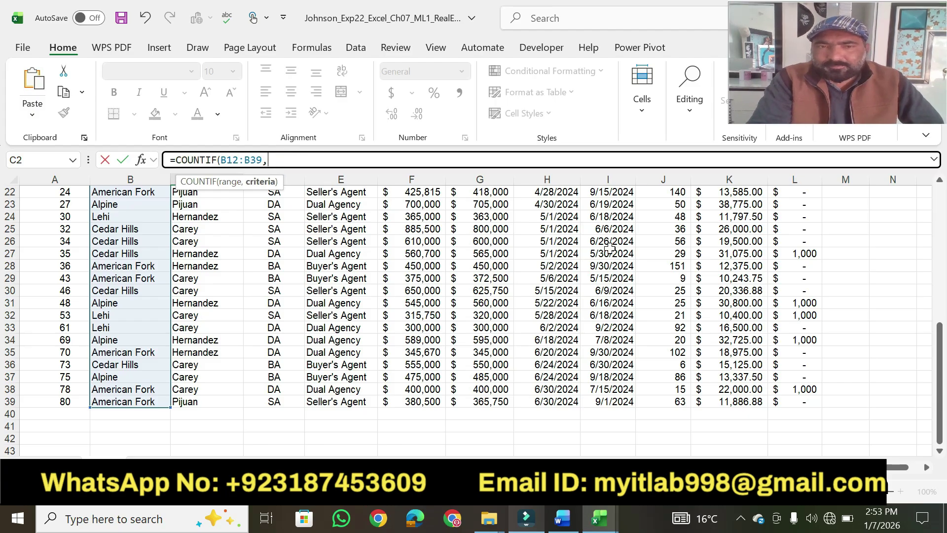
left_click_drag(941, 378, 940, 247)
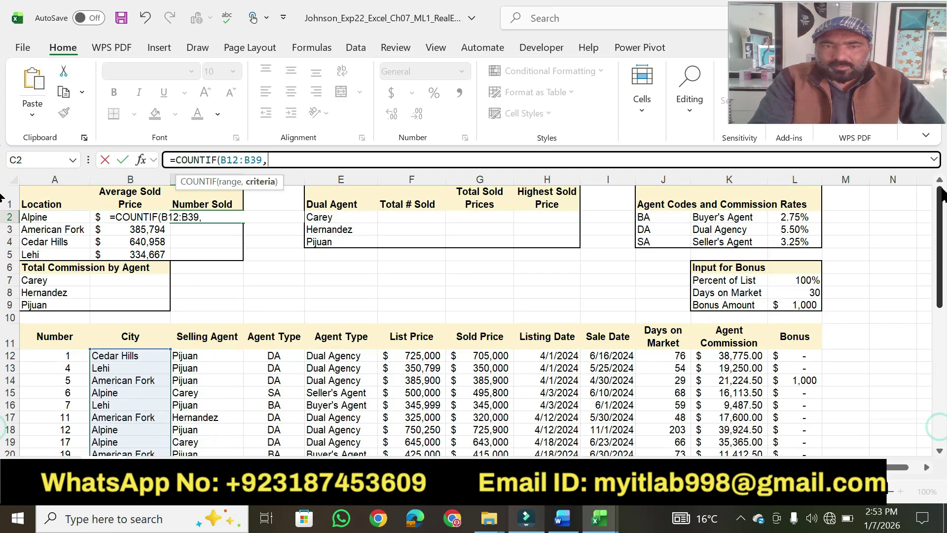
left_click(60, 221)
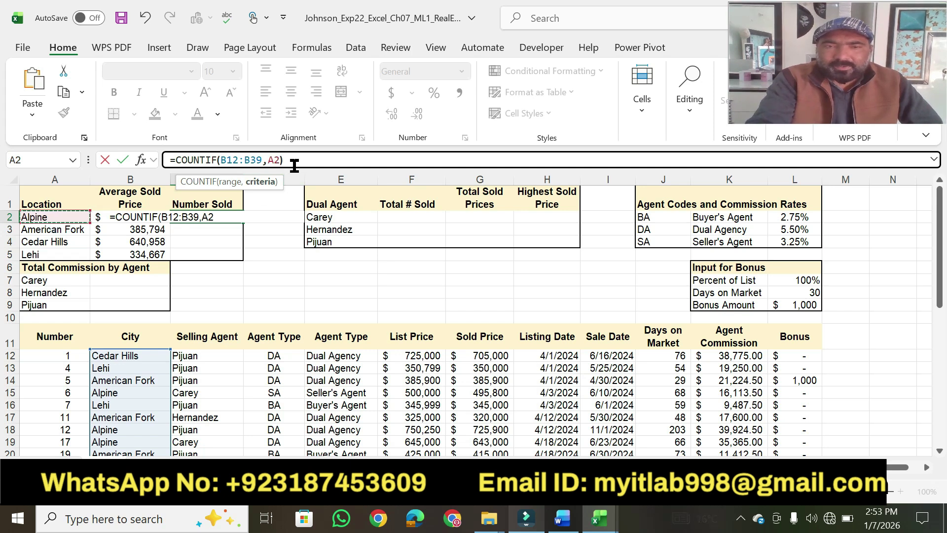
key("Return")
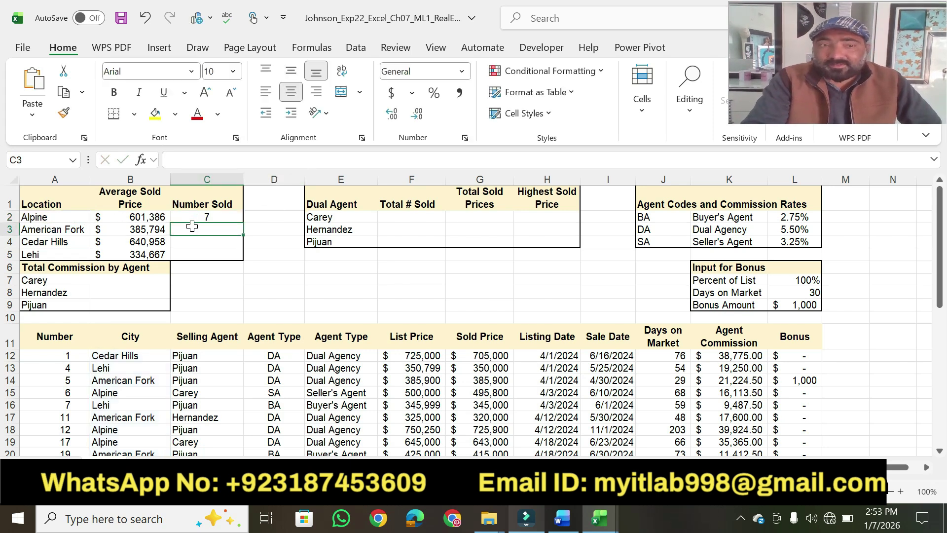
Switch to Word, and highlight step 7's mixed references, relative reference to cell A2 and Paste Formulas instructions for C3:C5
left_click(563, 519)
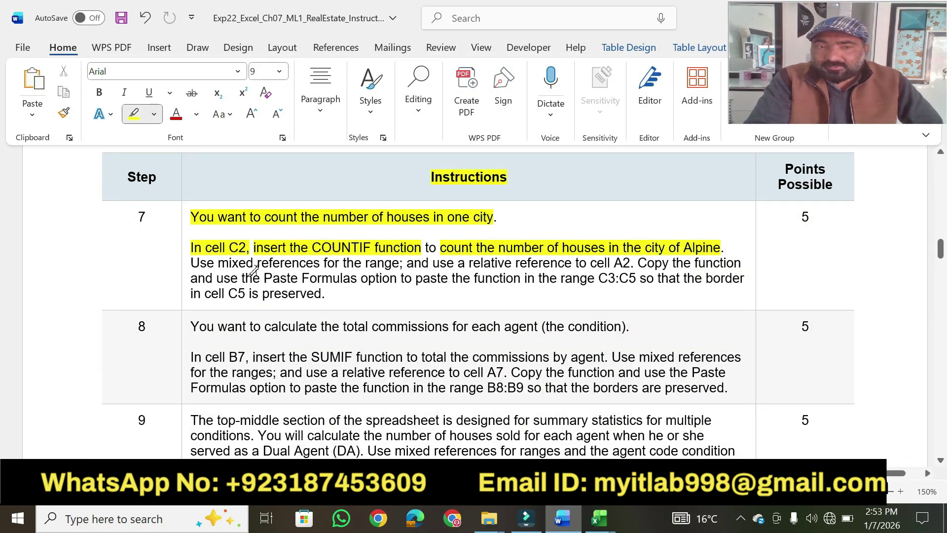
mouse_move(214, 262)
left_mouse_down()
mouse_move(638, 262)
mouse_move(630, 261)
mouse_move(636, 278)
left_mouse_up()
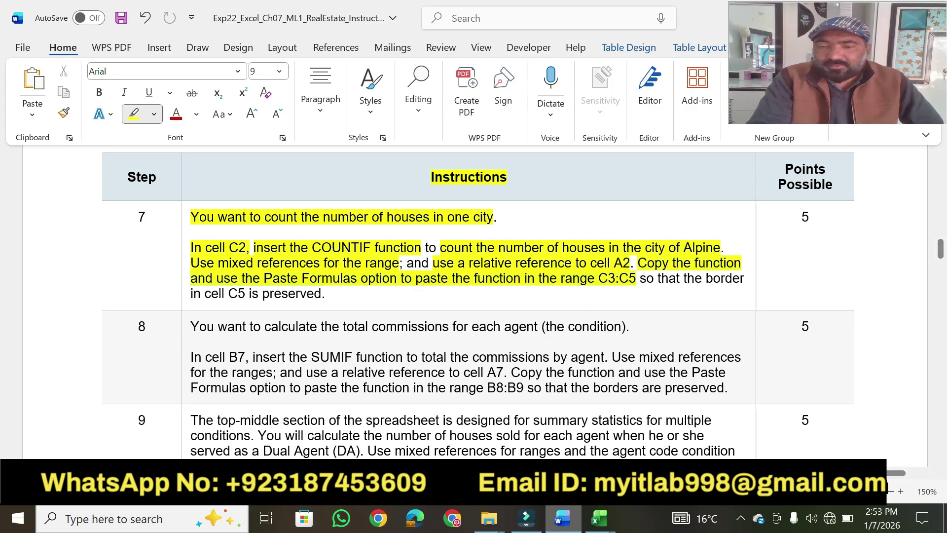
Switch to Excel, and make the city range in C2's COUNTIF formula absolute as $B$12:$B$39
left_click(599, 518)
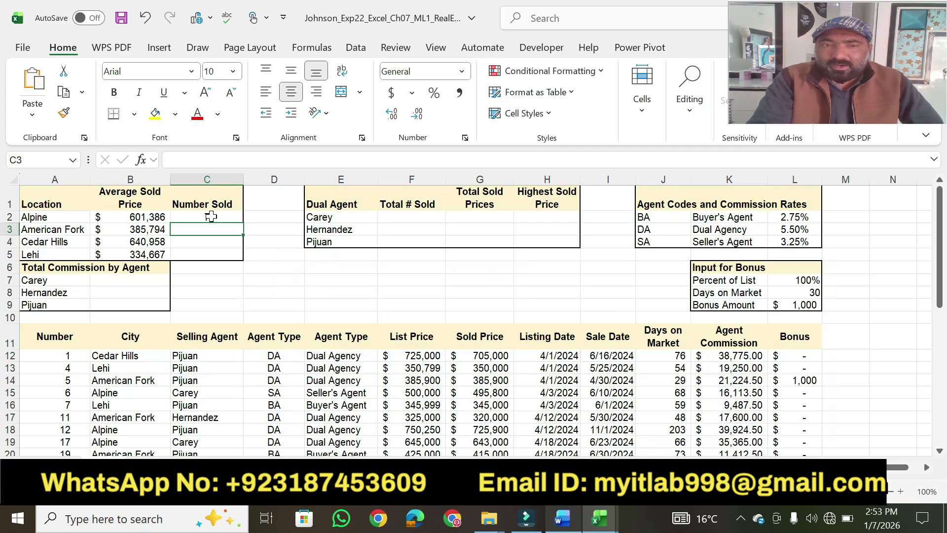
left_click(210, 216)
left_click(264, 159)
left_click_drag(264, 160, 225, 159)
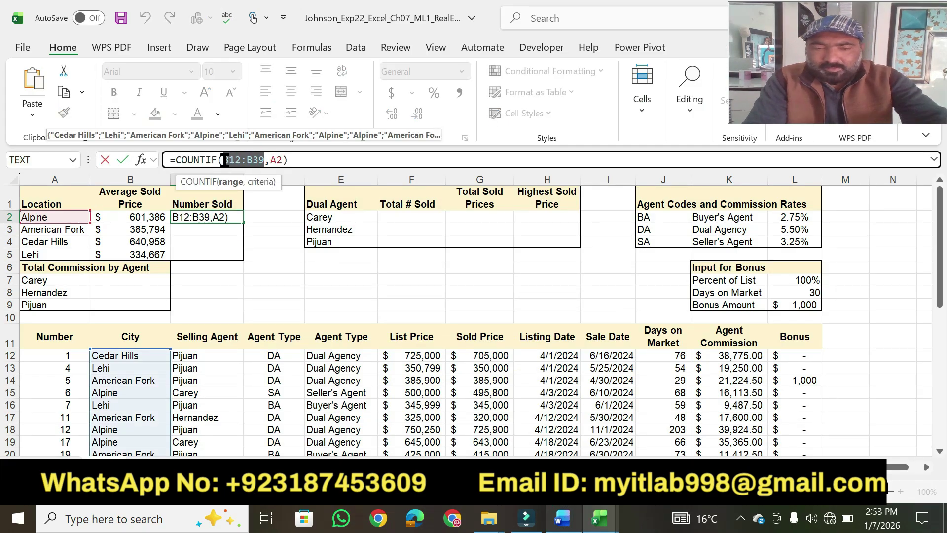
key("F4")
left_click(324, 159)
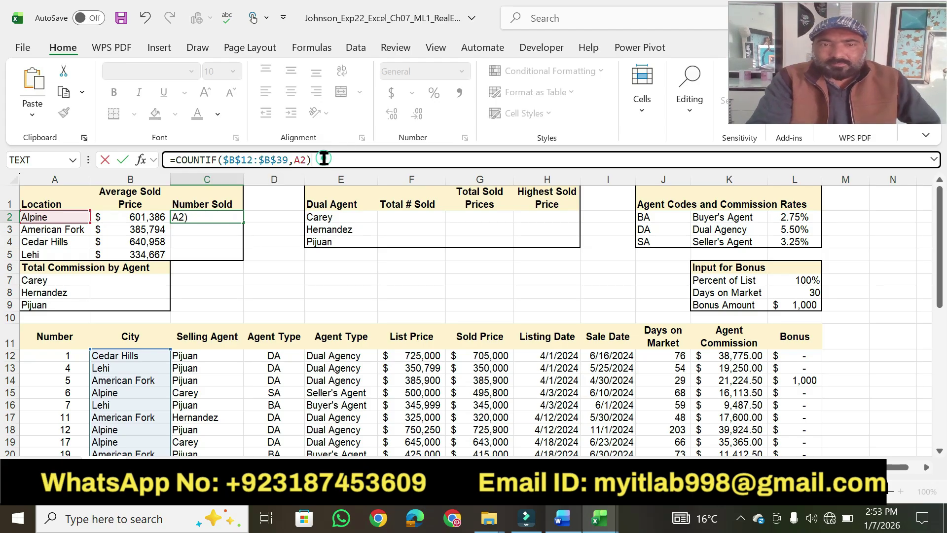
key("Return")
Fill C2's COUNTIF formula down through C5 without formatting
left_click(226, 216)
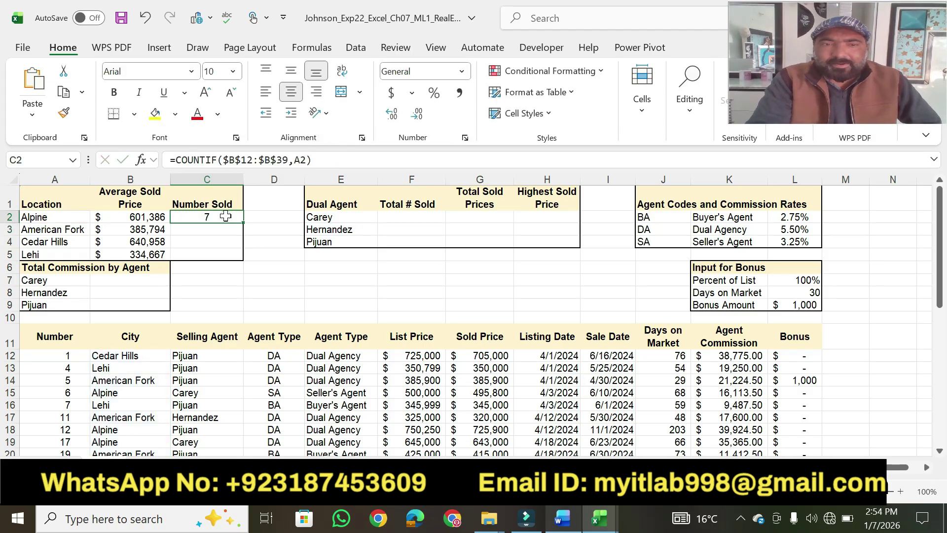
left_click_drag(242, 222, 240, 260)
left_click(256, 271)
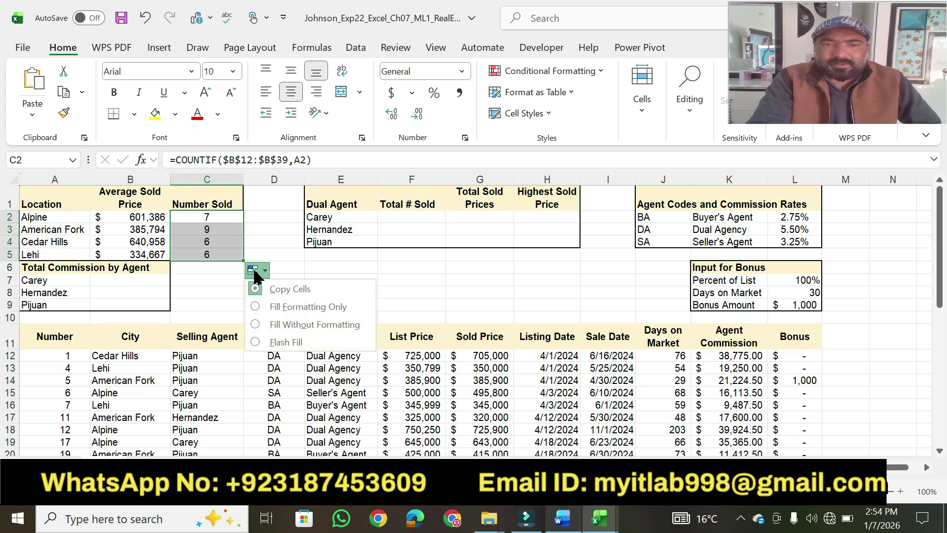
left_click(284, 324)
left_click(297, 293)
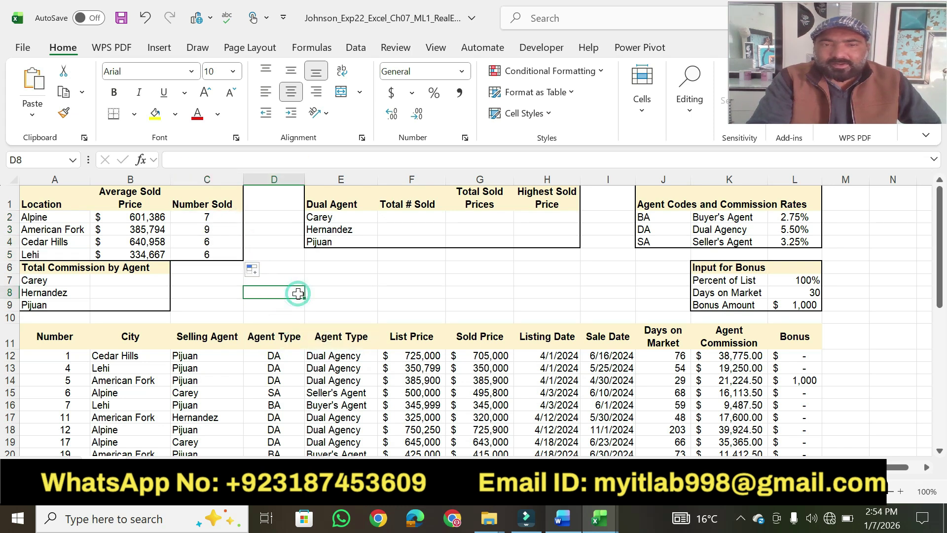
Switch to Word, and highlight step 7's points value and step 8's total commissions, cell B7 and SUMIF function instructions
left_click(562, 519)
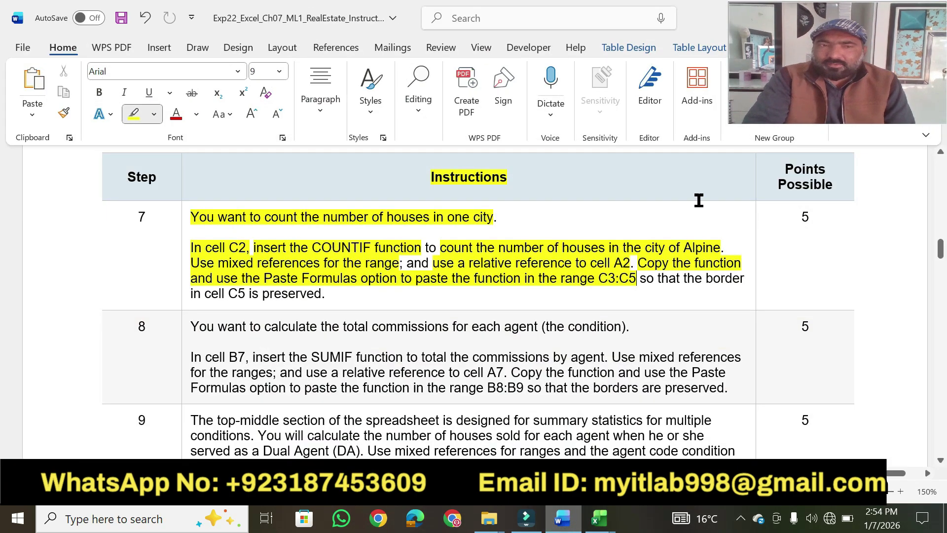
left_click_drag(812, 217, 800, 217)
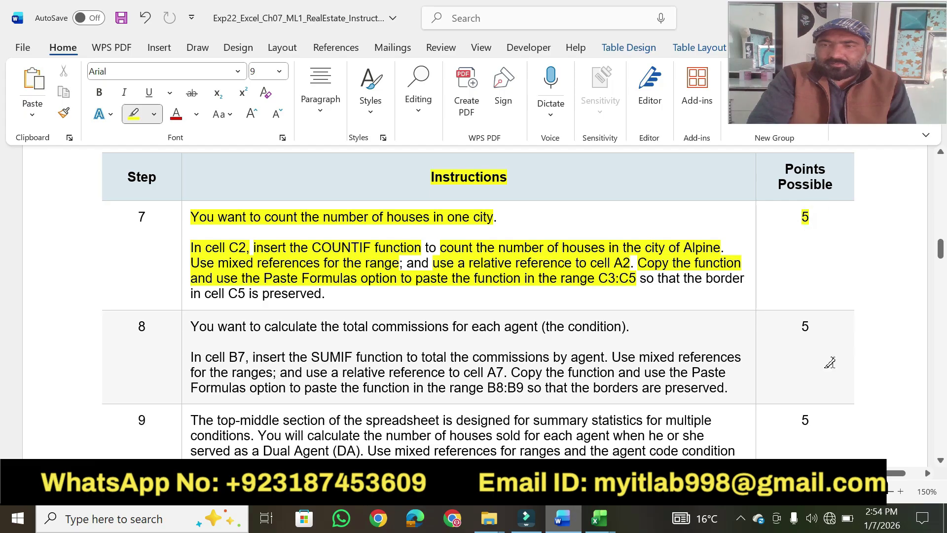
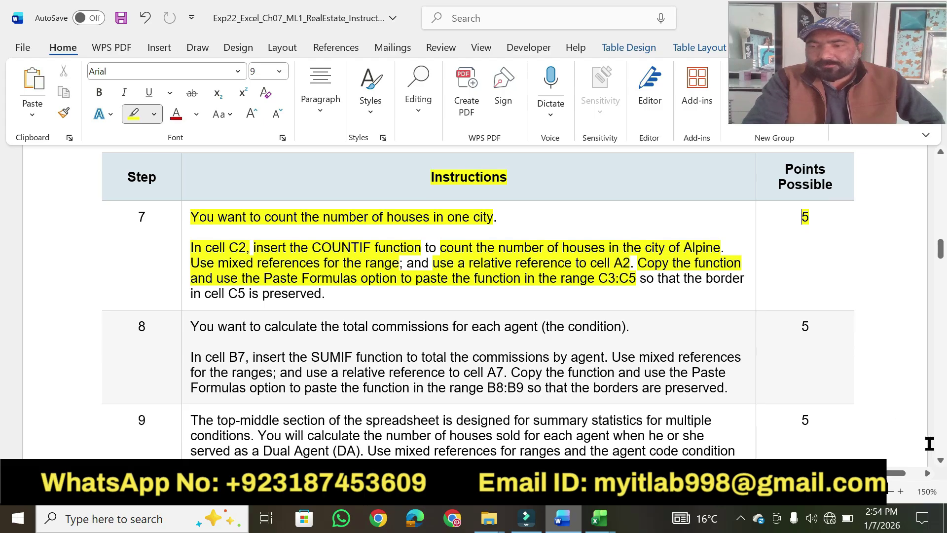
scroll(941, 462, "down", 3)
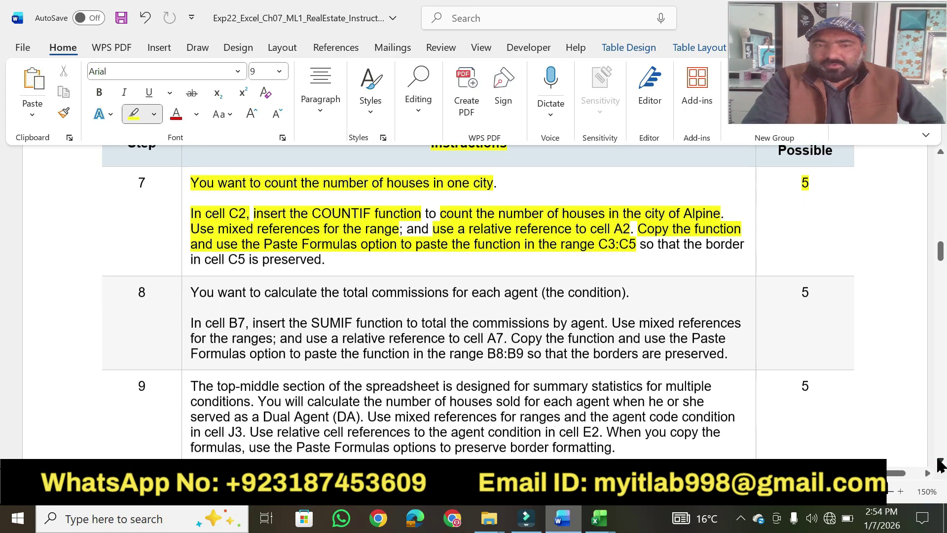
scroll(940, 462, "down", 4)
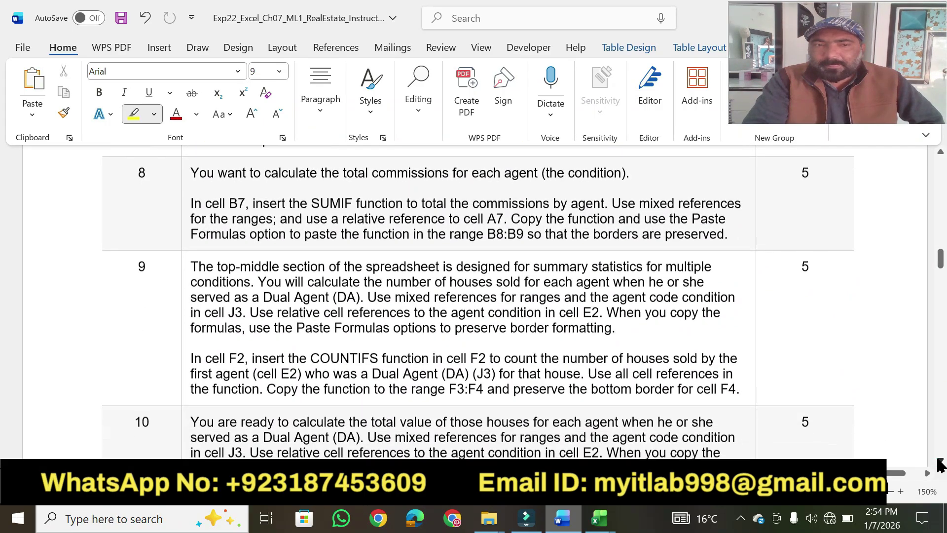
left_click_drag(191, 158, 621, 161)
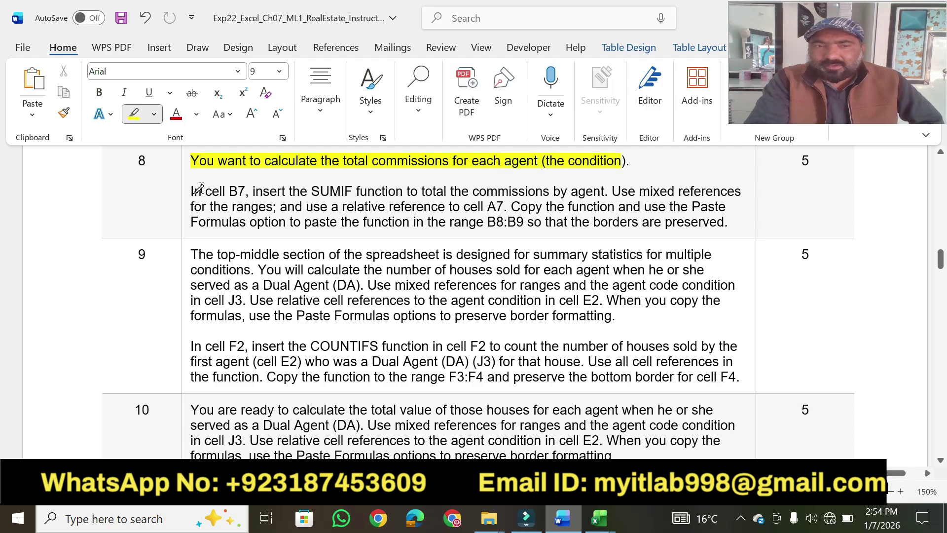
left_click_drag(189, 190, 404, 192)
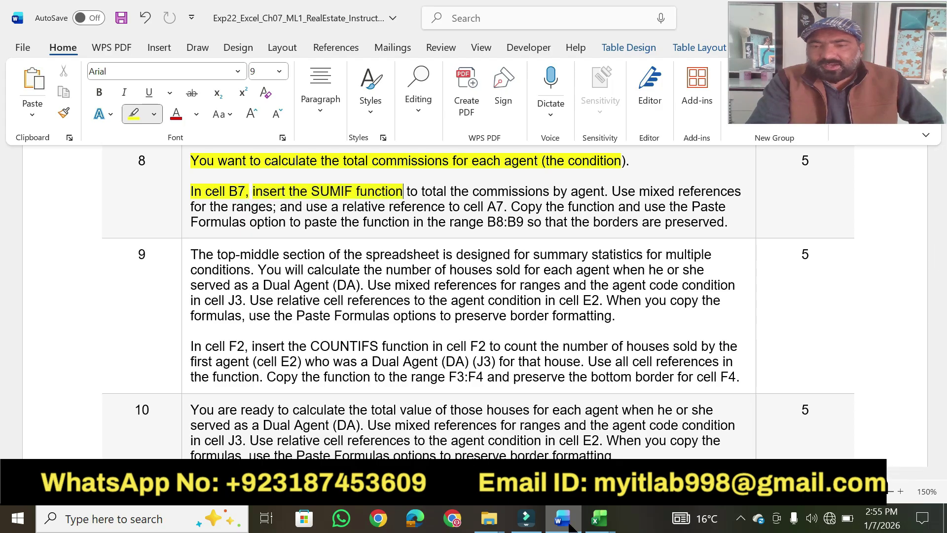
Switch to Excel, and start a SUMIF formula in cell B7
left_click(599, 517)
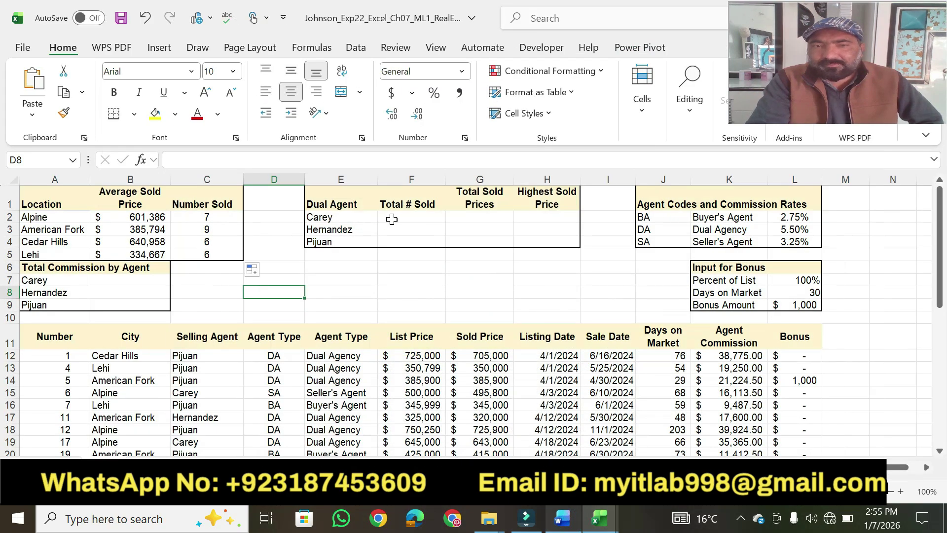
left_click(128, 280)
left_click(562, 519)
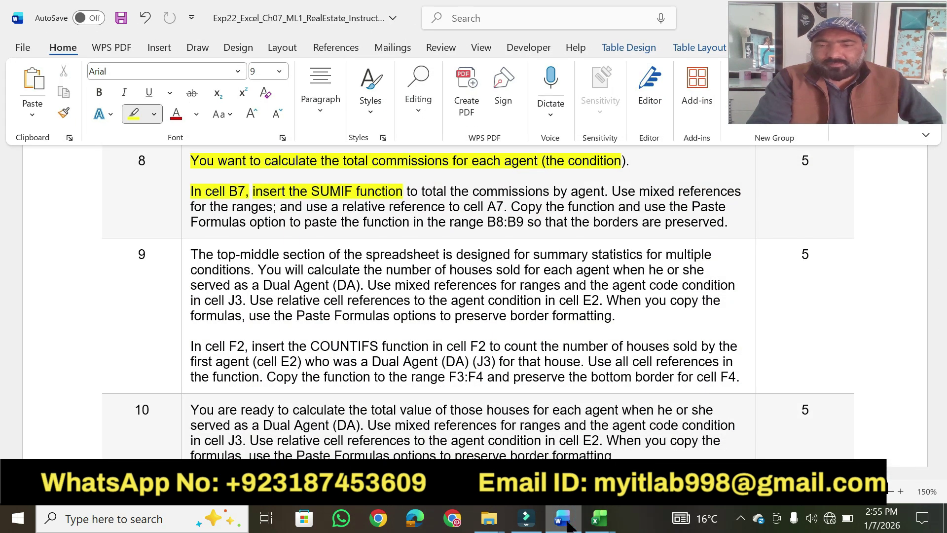
left_click(599, 517)
type("=")
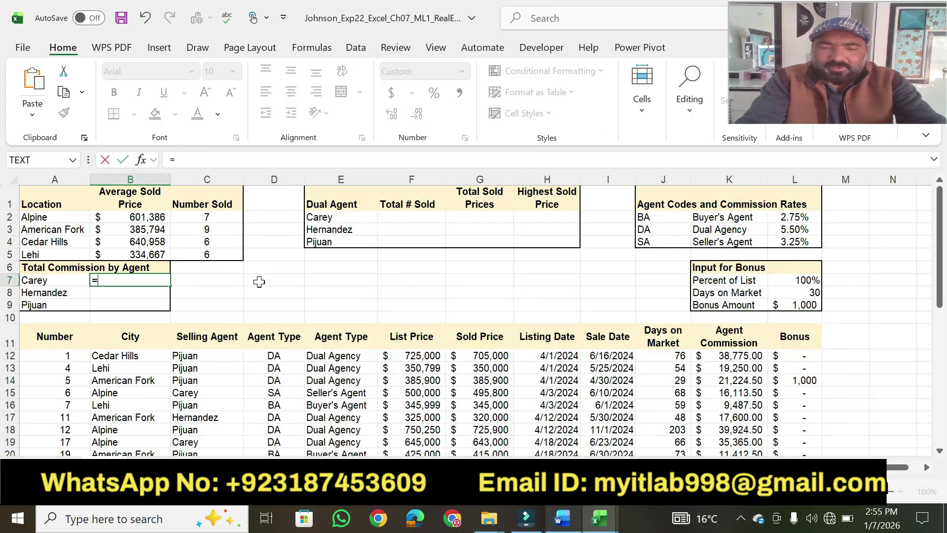
type("sumif")
key("Tab")
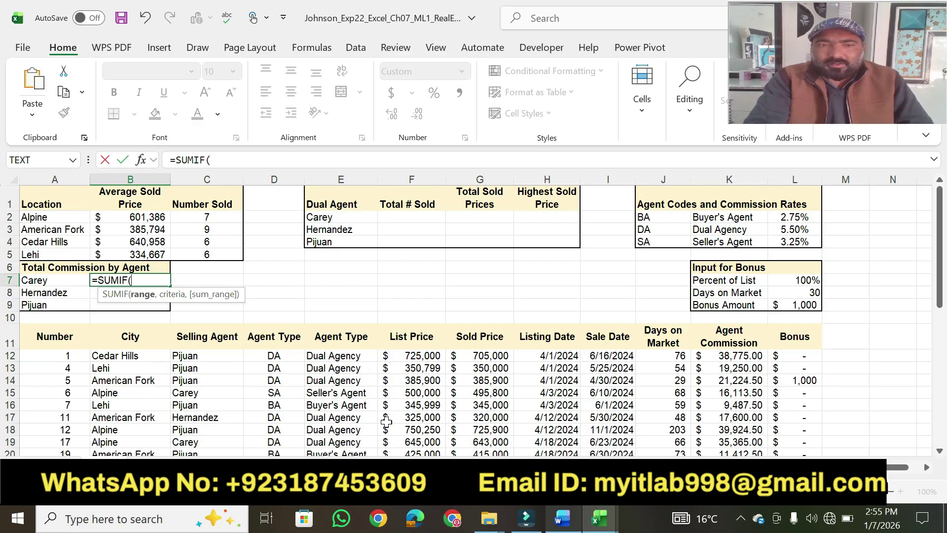
Switch to Word, and highlight step 8's commissions by agent, mixed references, relative reference to cell A7 and part of the copy instruction
left_click(558, 527)
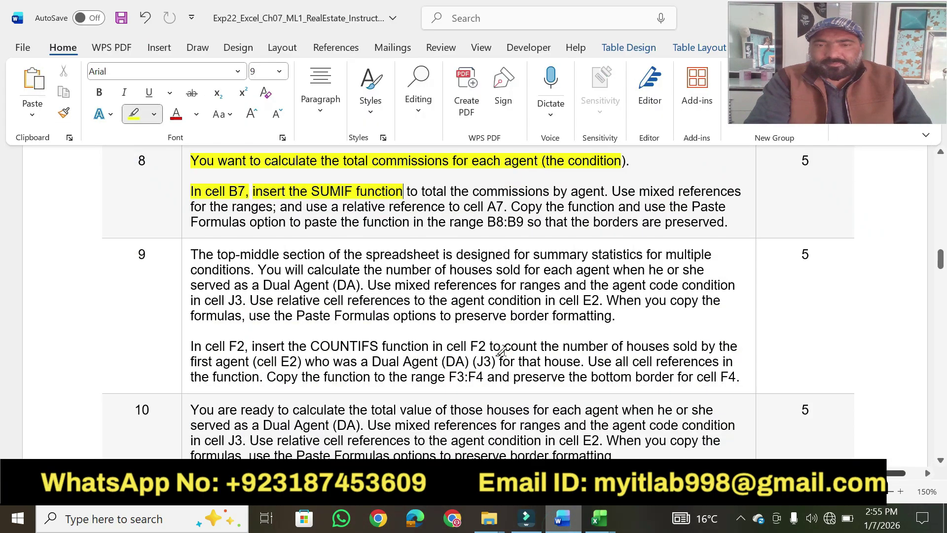
left_click_drag(409, 192, 604, 192)
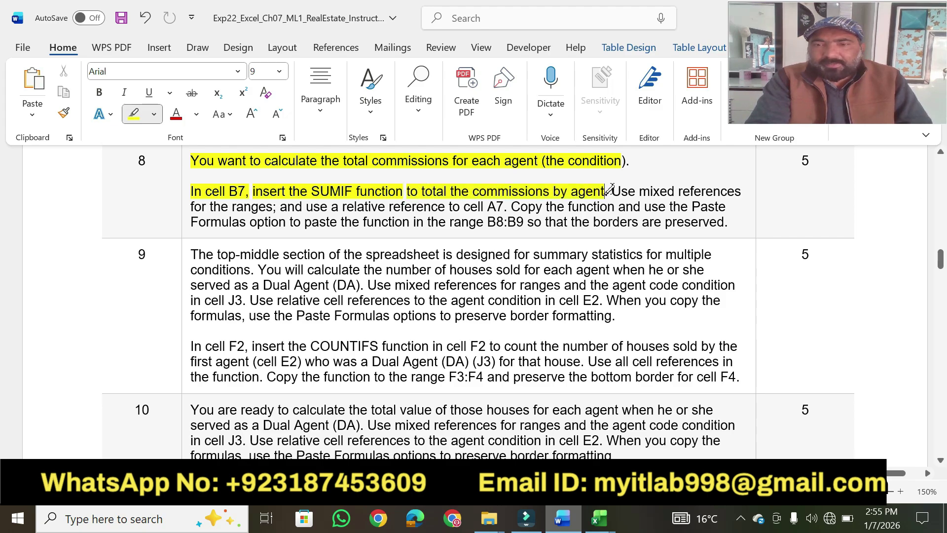
mouse_move(612, 192)
left_mouse_down()
mouse_move(524, 202)
mouse_move(689, 207)
left_mouse_up()
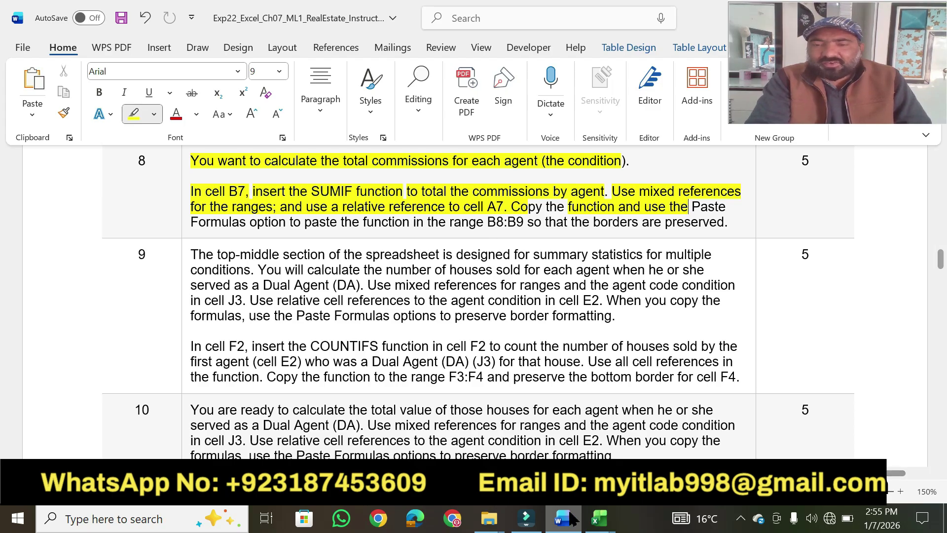
Return to Excel, and set the criteria range of B7's SUMIF formula to the selling agents in C12:C39
key("alt+Tab")
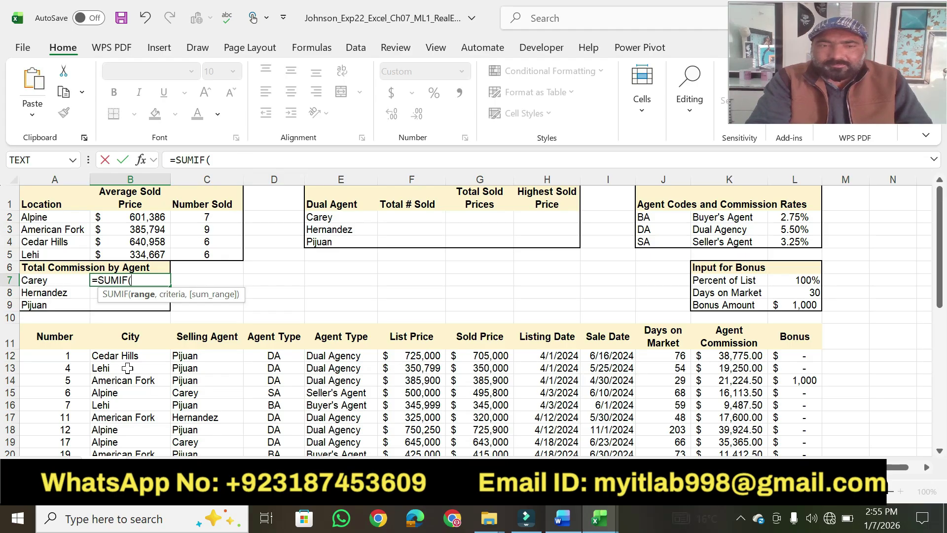
left_click_drag(113, 355, 117, 424)
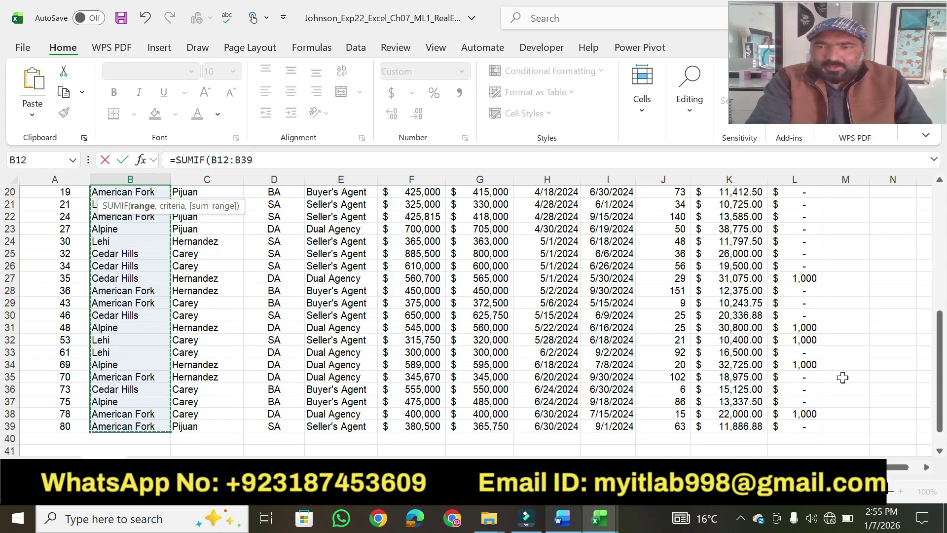
left_click_drag(939, 351, 940, 225)
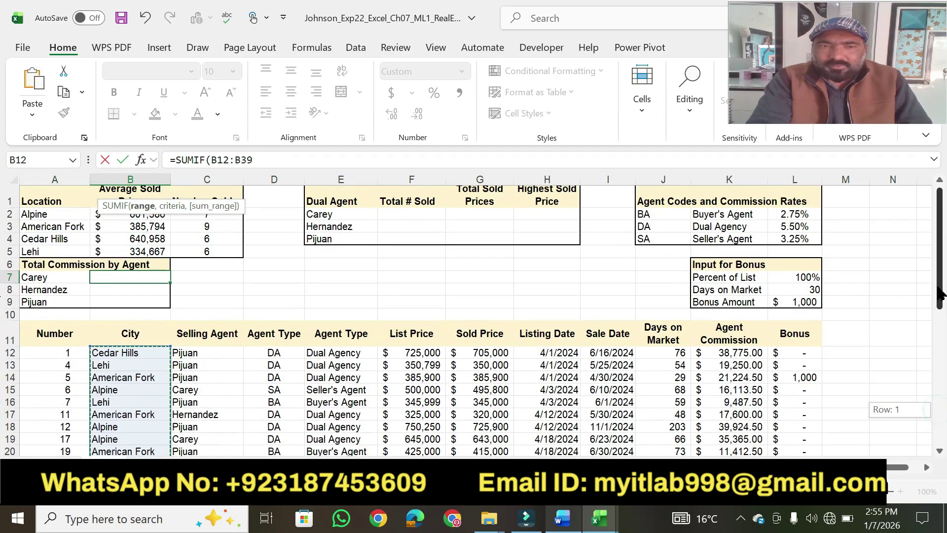
left_click(197, 351)
left_click_drag(197, 351, 211, 433)
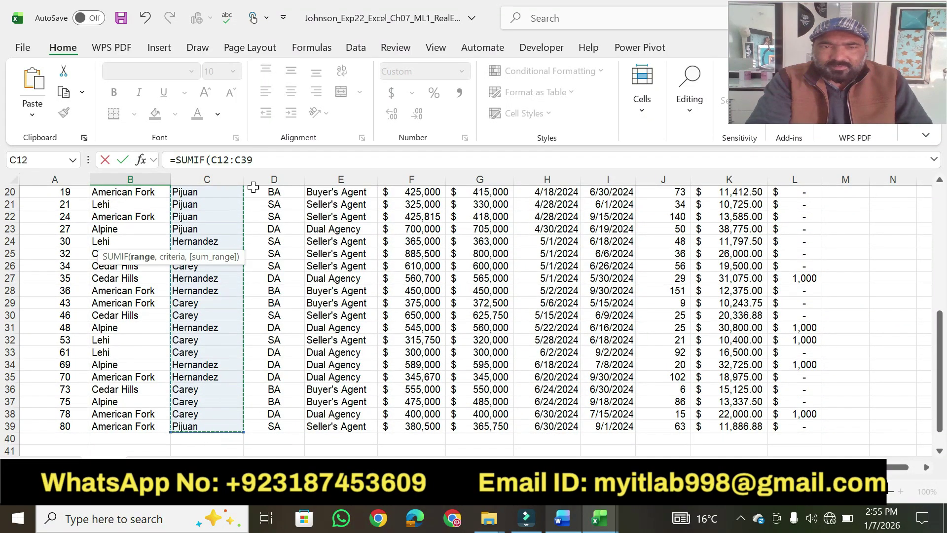
left_click(262, 161)
type(",")
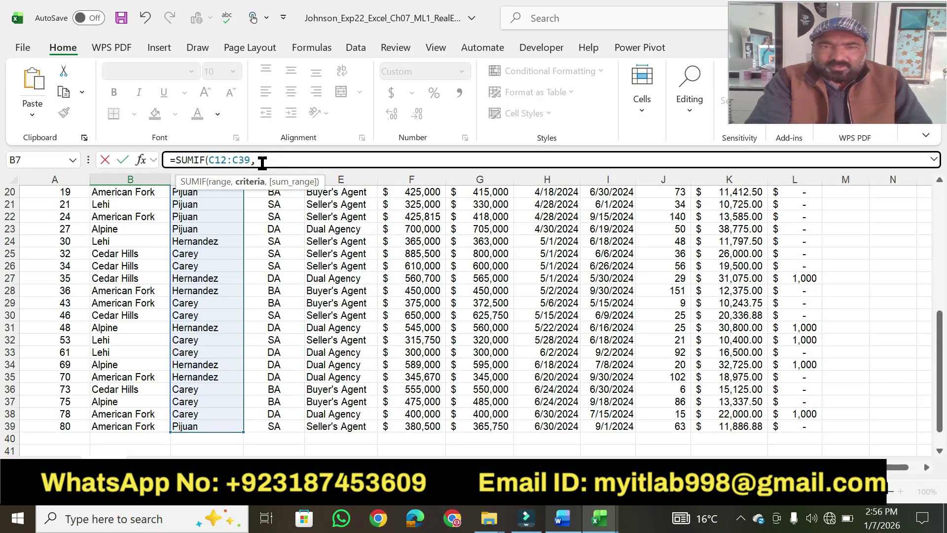
Make the selling agent range in B7's SUMIF formula absolute as $C$12:$C$39
left_click_drag(255, 159, 210, 162)
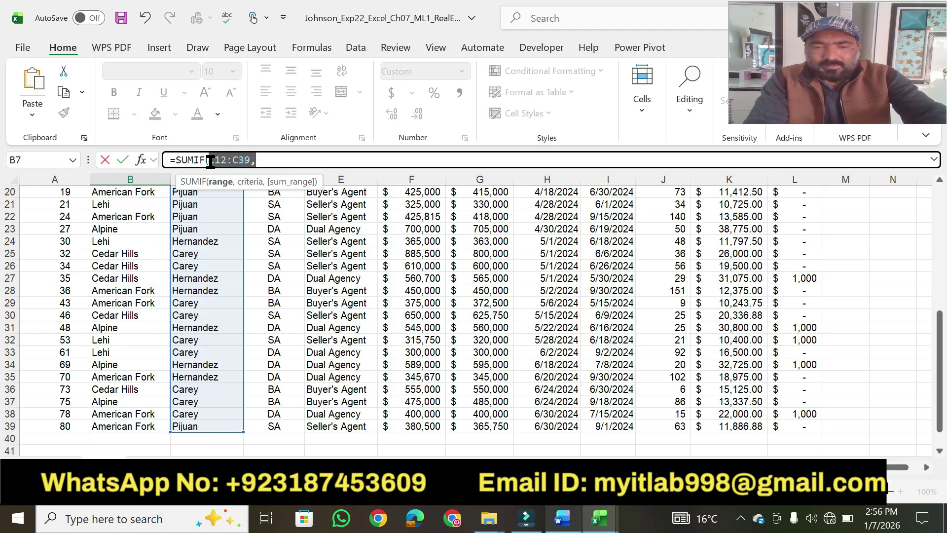
left_click(271, 159)
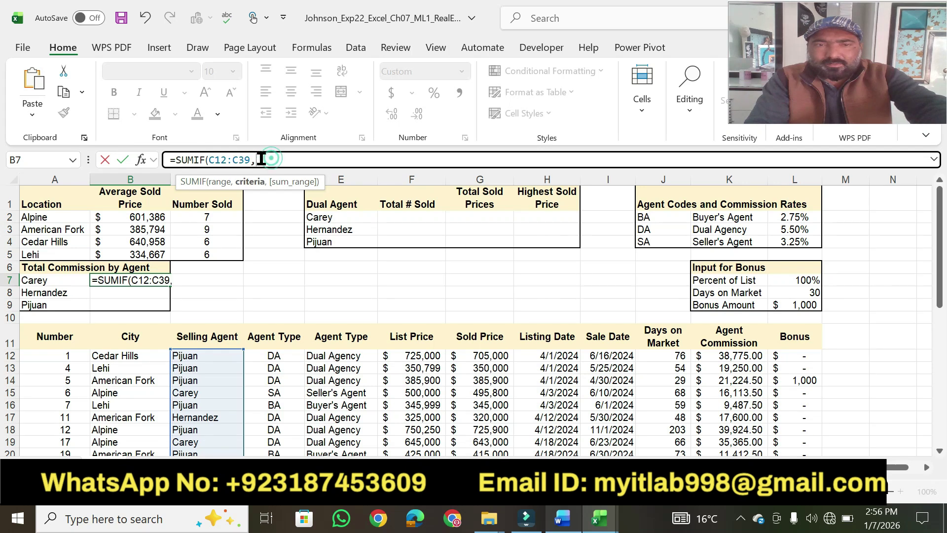
left_click_drag(250, 159, 207, 159)
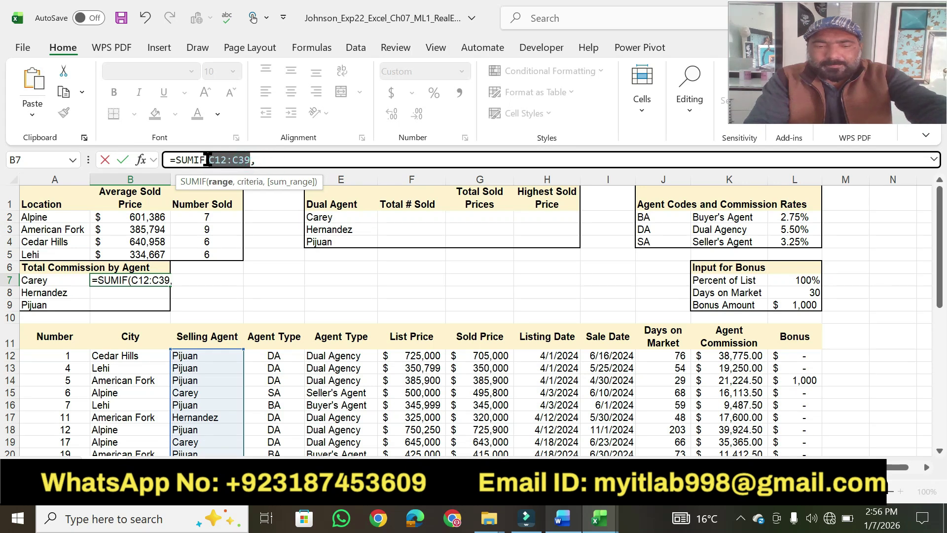
key("F4")
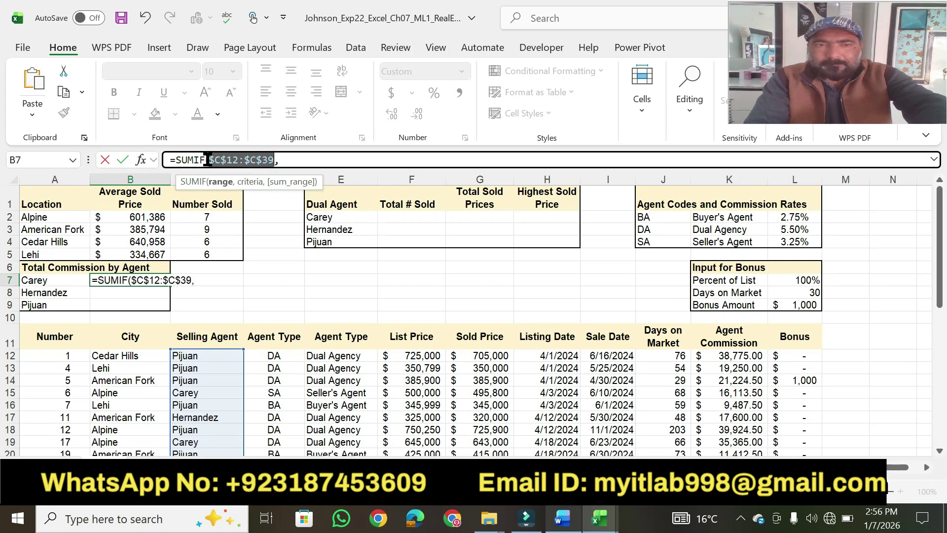
left_click(297, 159)
Add criterion A7 and the absolute commission range $K$12:$K$39 to B7's SUMIF formula, and enter it
left_click(62, 280)
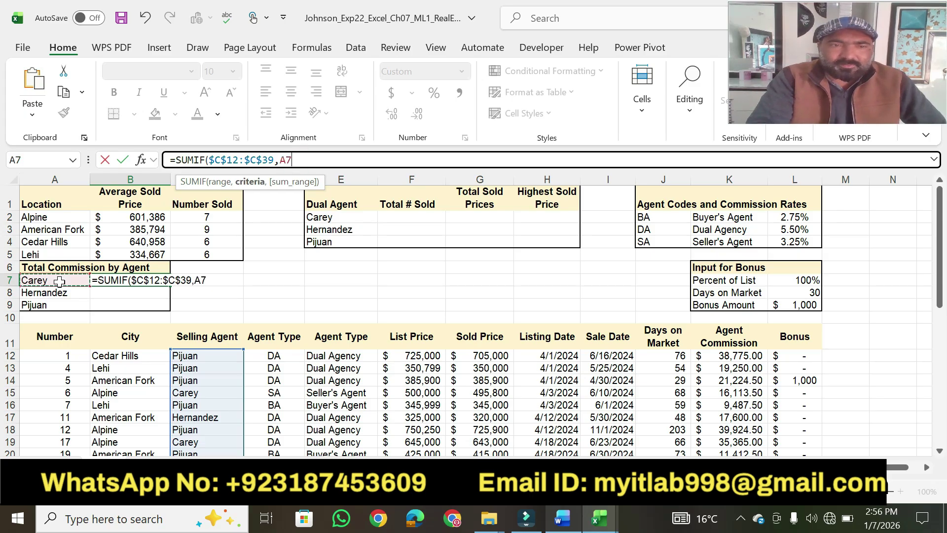
type(",")
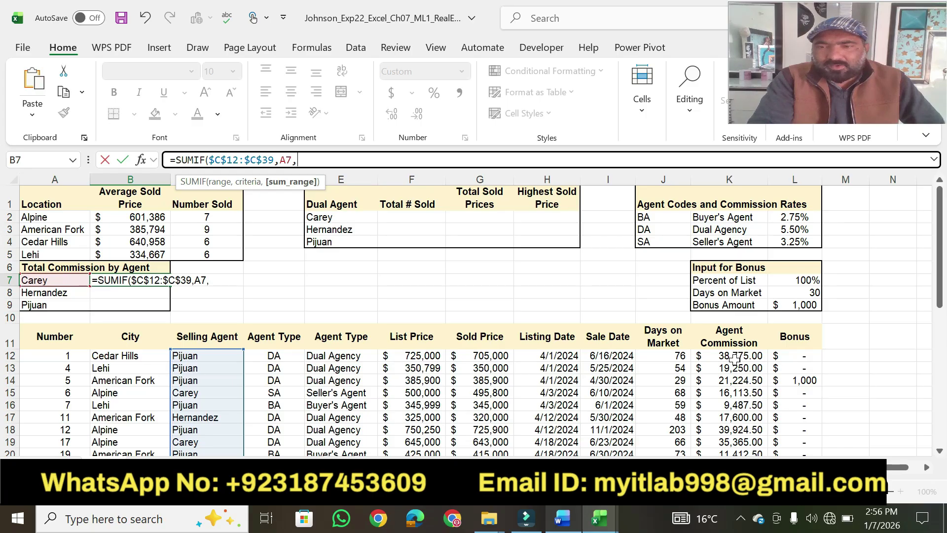
left_click_drag(724, 358, 730, 511)
left_click_drag(339, 160, 299, 162)
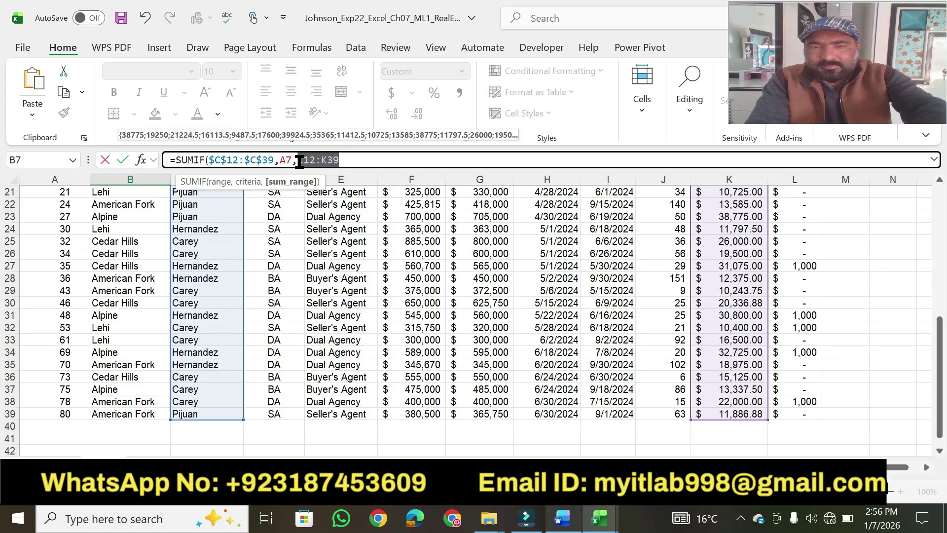
key("F4")
left_click(372, 159)
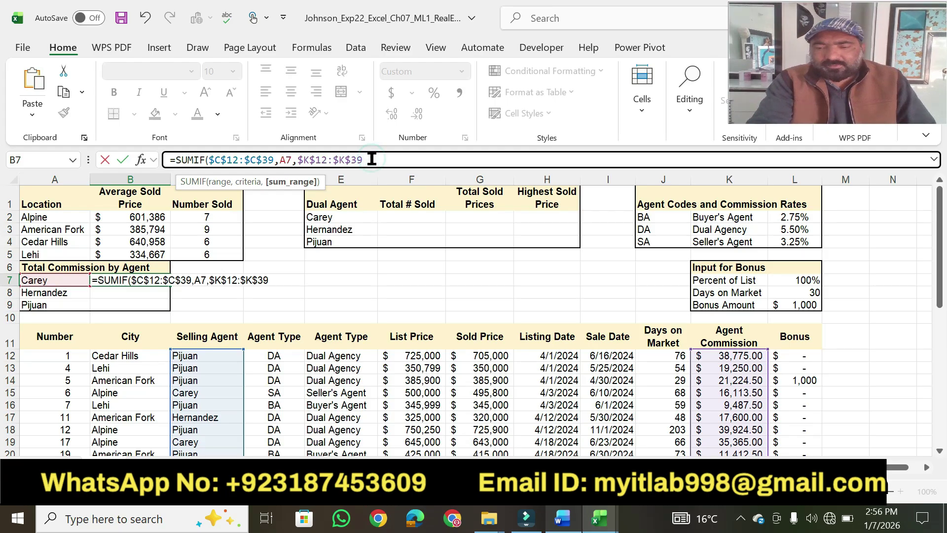
key("Return")
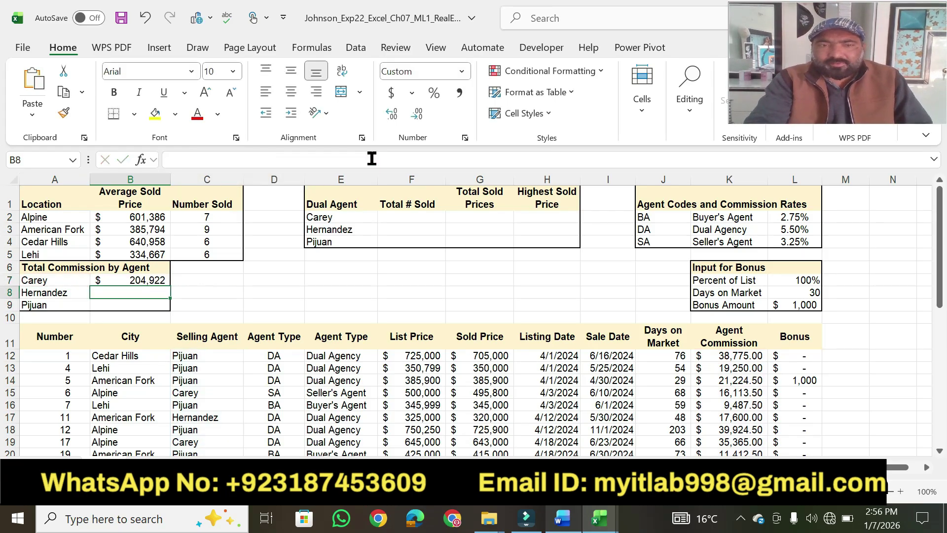
Switch to Word, and highlight step 8's wording on pasting the function in the range B8:B9 and preserving the borders
left_click(561, 517)
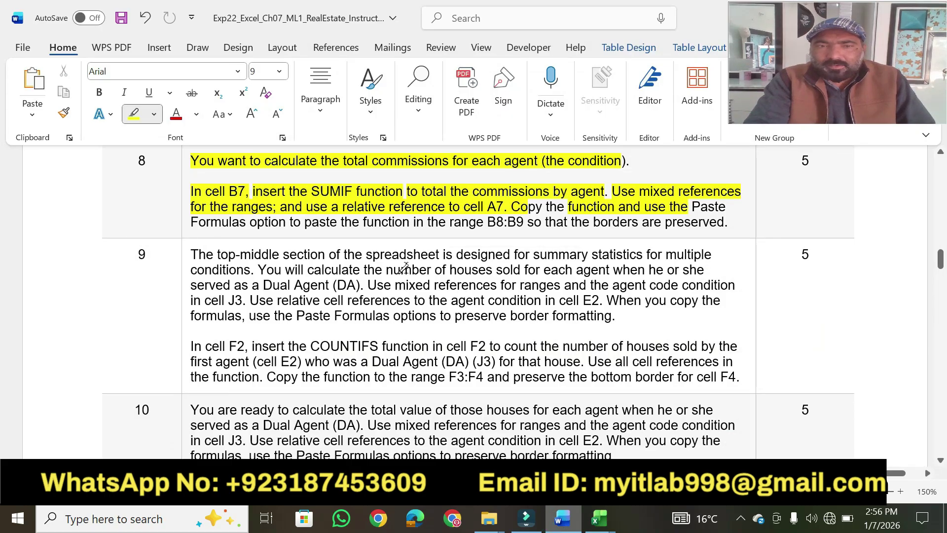
left_click_drag(296, 222, 724, 222)
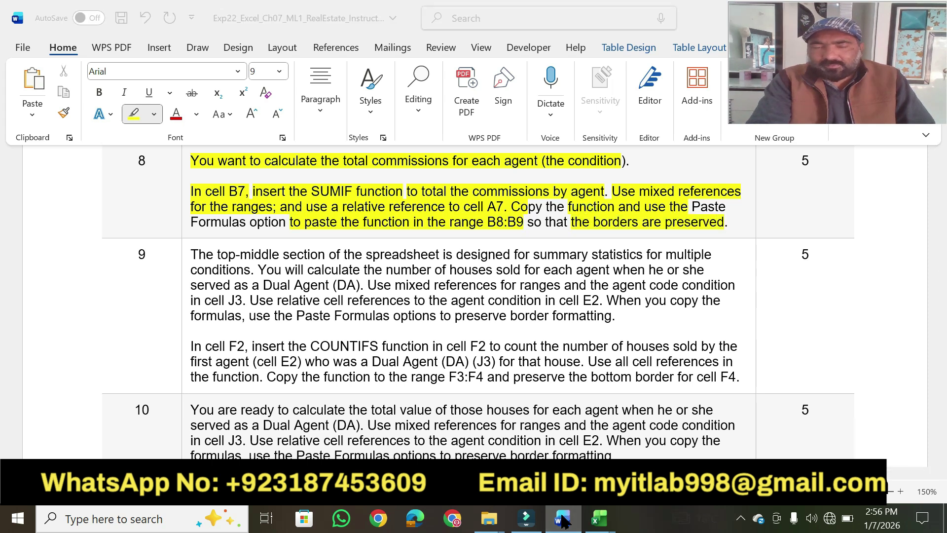
Return to Excel, and fill B7's SUMIF formula down to B8:B9 without formatting
left_click(599, 518)
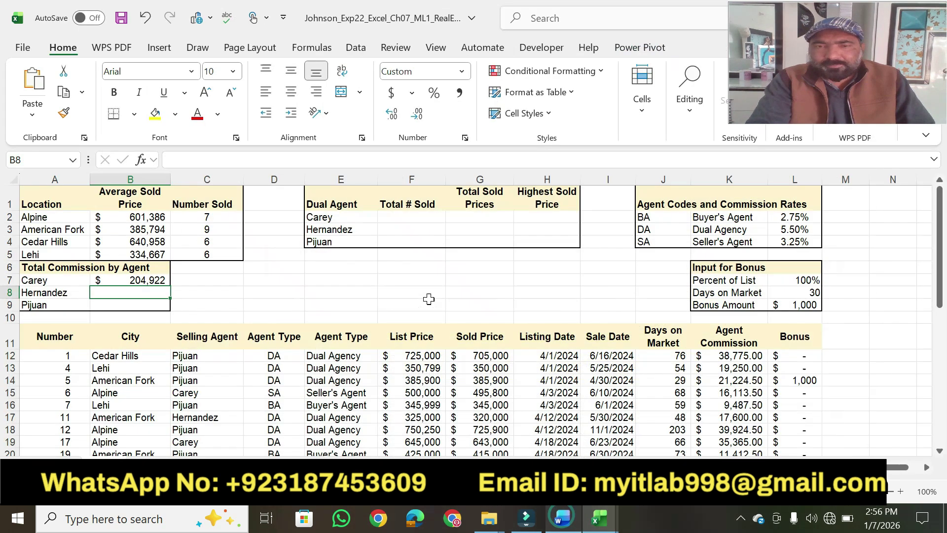
left_click(157, 280)
left_click_drag(171, 285, 171, 311)
left_click(188, 322)
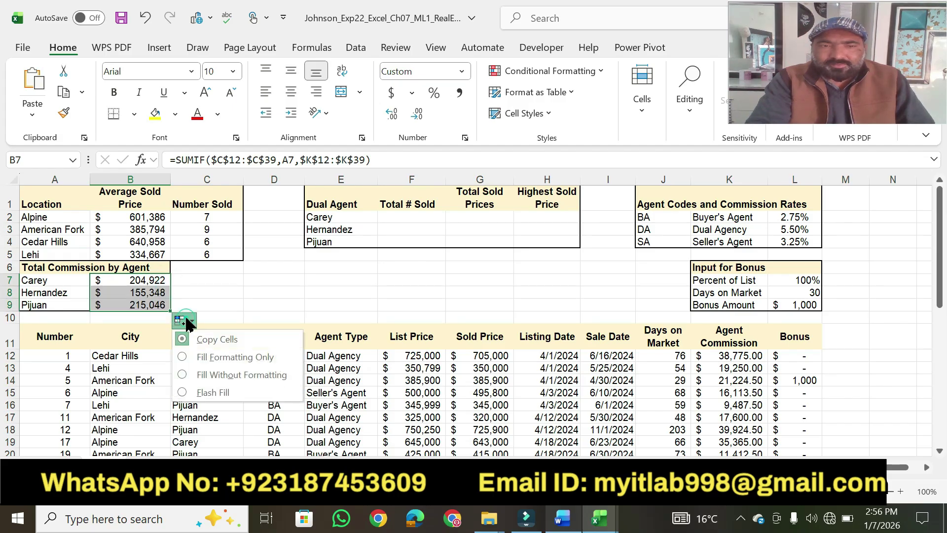
left_click(219, 375)
left_click(274, 295)
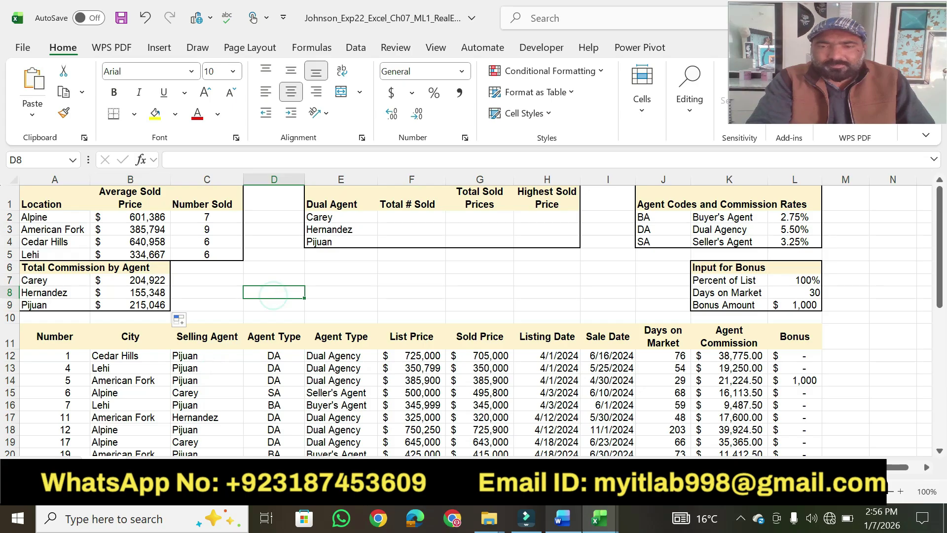
Switch to Word, and highlight step 8's points and the key phrases of step 9's introductory paragraph on dual agent counts, references and border formatting
left_click(568, 524)
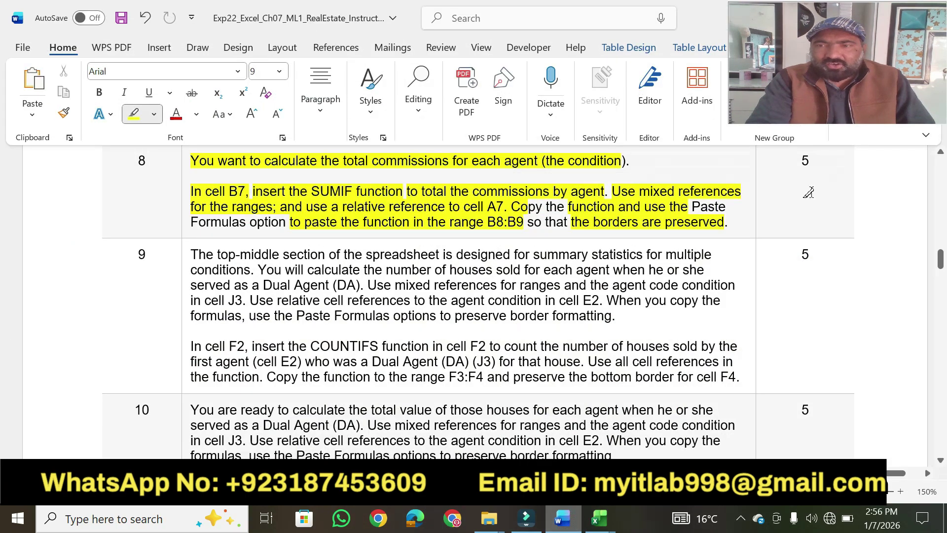
left_click_drag(809, 159, 800, 161)
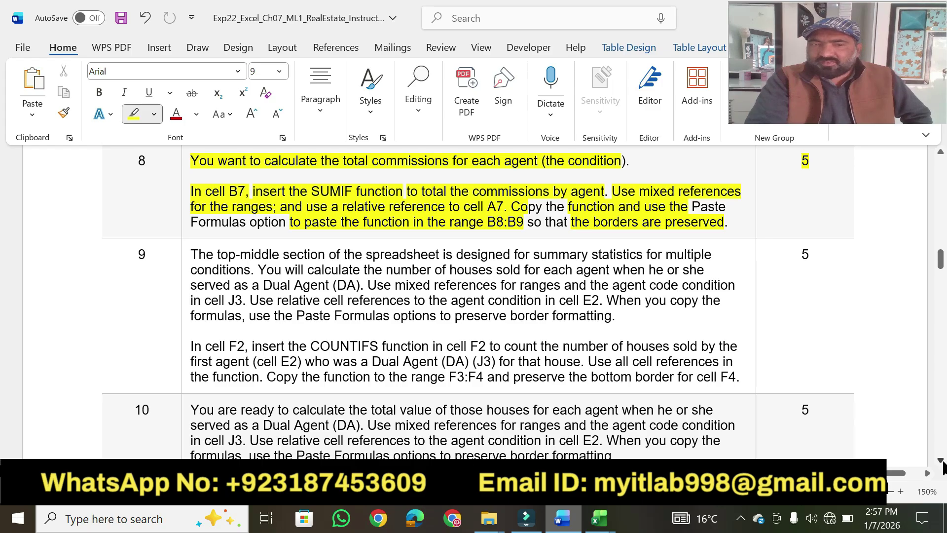
scroll(887, 413, "down", 3)
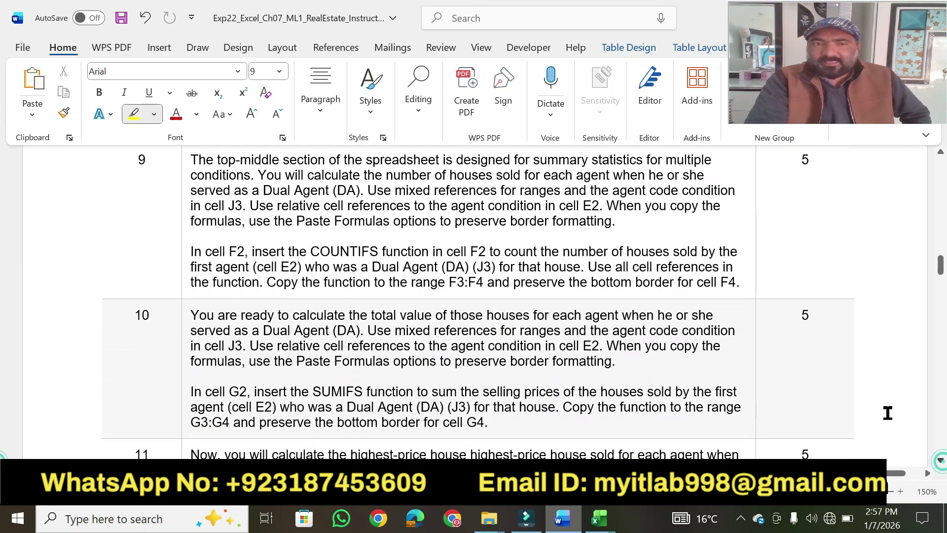
left_click_drag(217, 159, 643, 159)
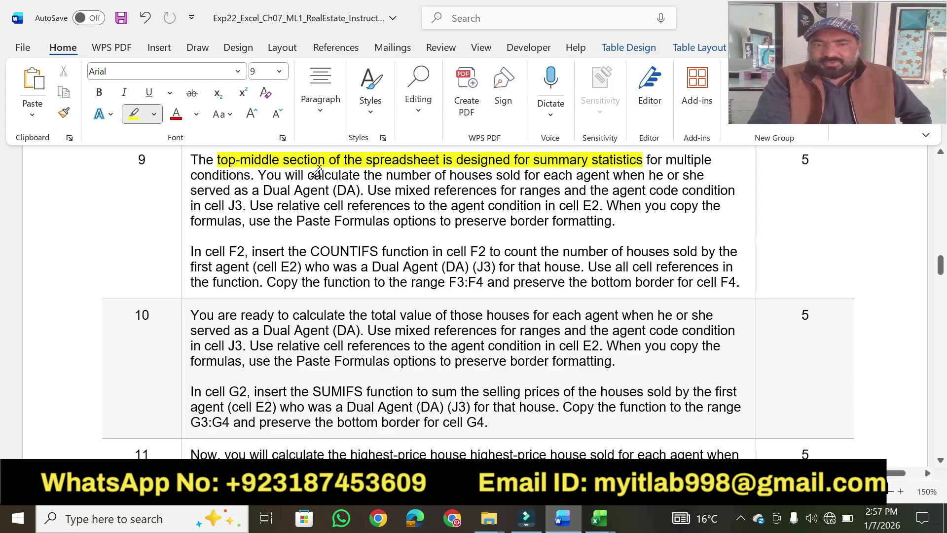
left_click_drag(306, 173, 663, 174)
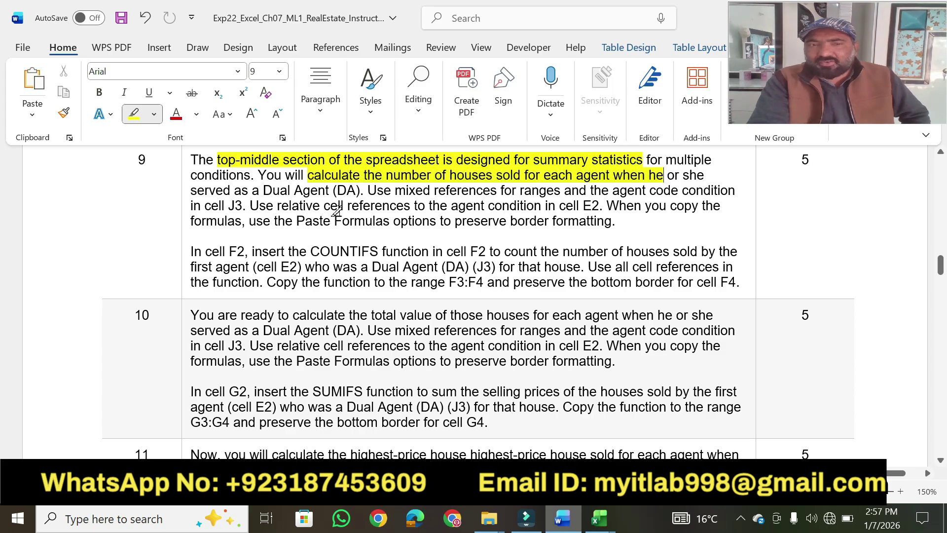
left_click_drag(261, 189, 354, 189)
left_click_drag(522, 191, 656, 200)
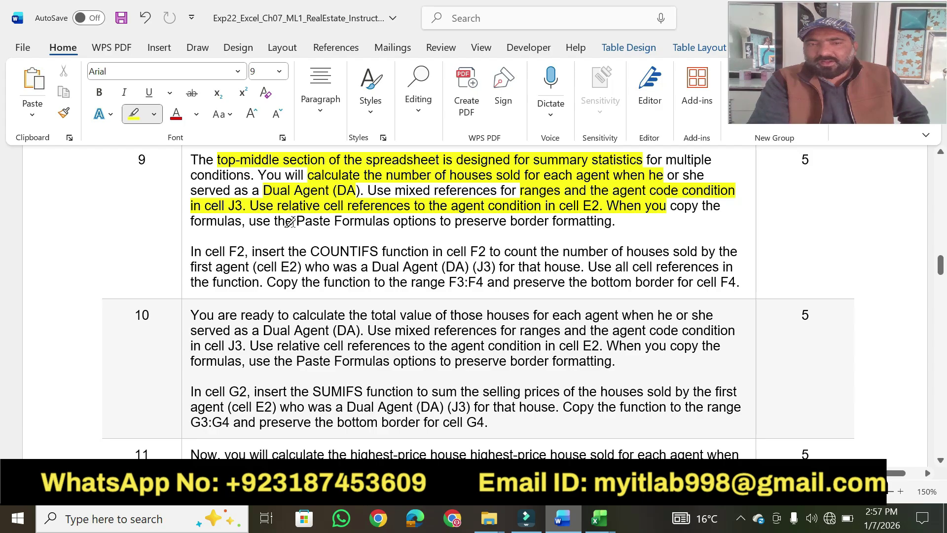
mouse_move(291, 221)
left_mouse_down()
mouse_move(561, 212)
mouse_move(446, 223)
mouse_move(454, 222)
left_mouse_up()
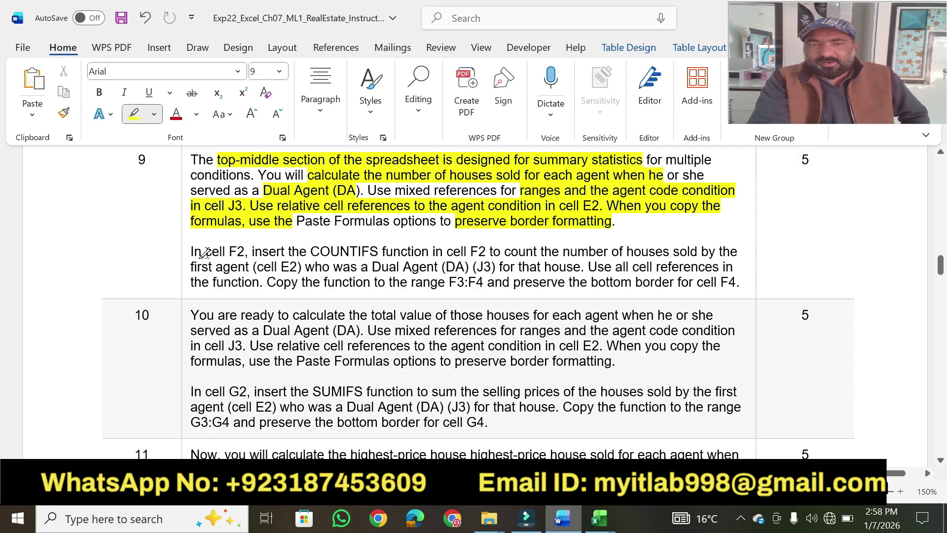
Highlight step 9's COUNTIFS instruction for cell F2, its E2 and J3 conditions, the F3:F4 copy range, the border wording and the points
left_click_drag(205, 252, 685, 249)
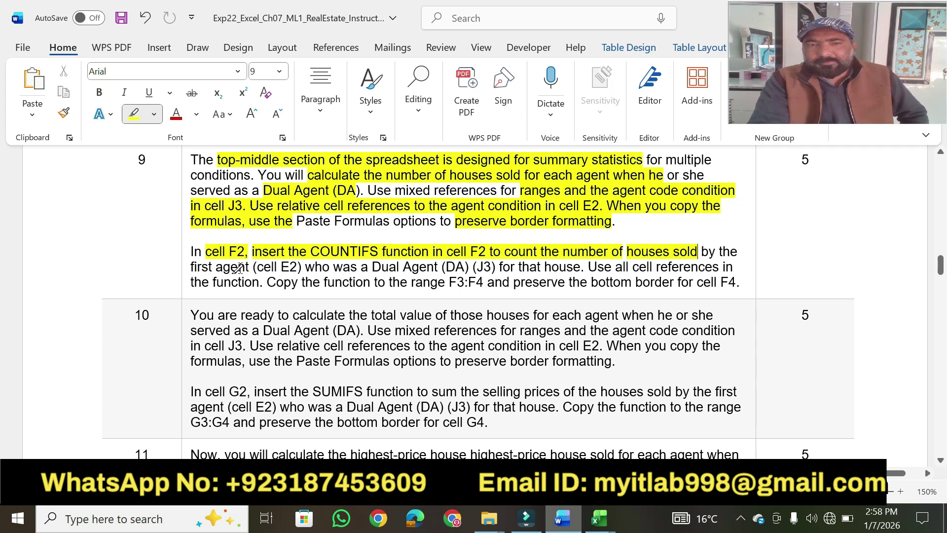
left_click_drag(192, 266, 297, 266)
left_click_drag(373, 266, 493, 267)
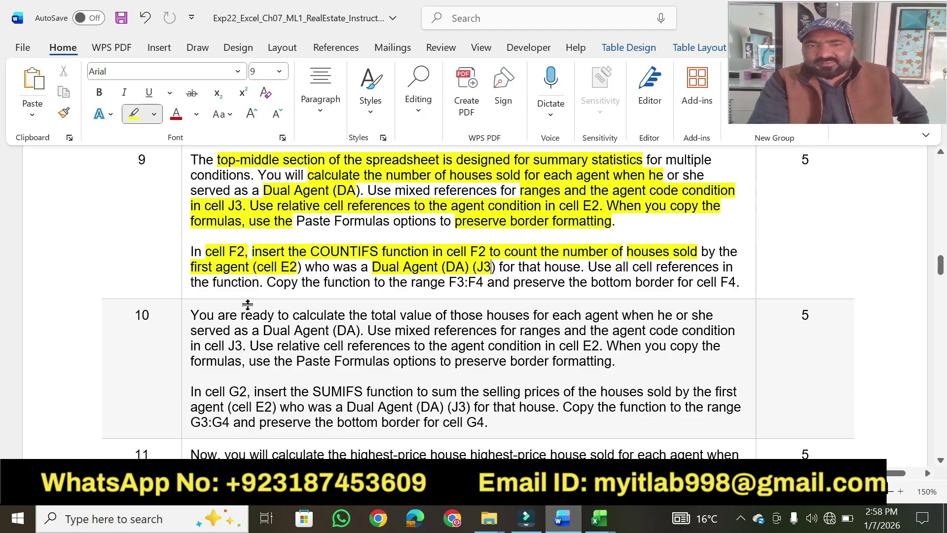
left_click_drag(325, 285, 735, 281)
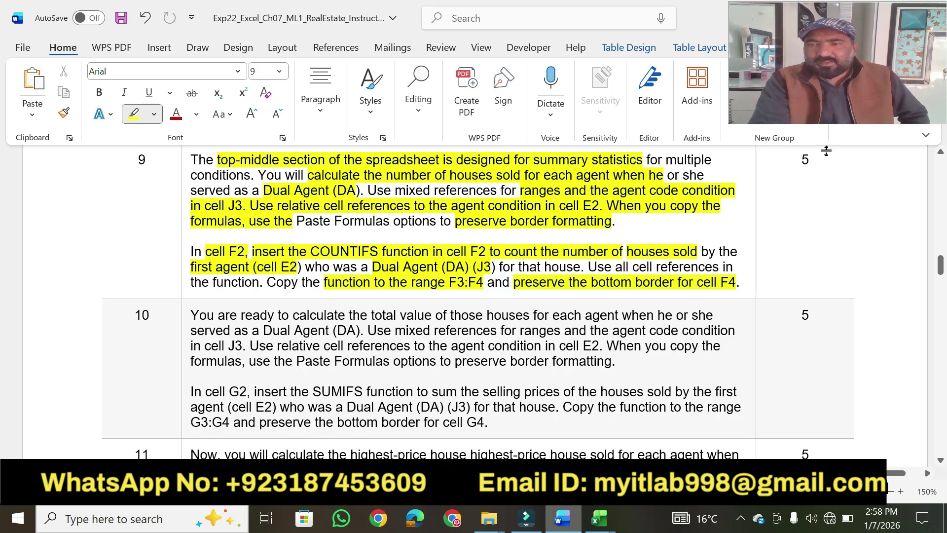
left_click_drag(799, 159, 811, 159)
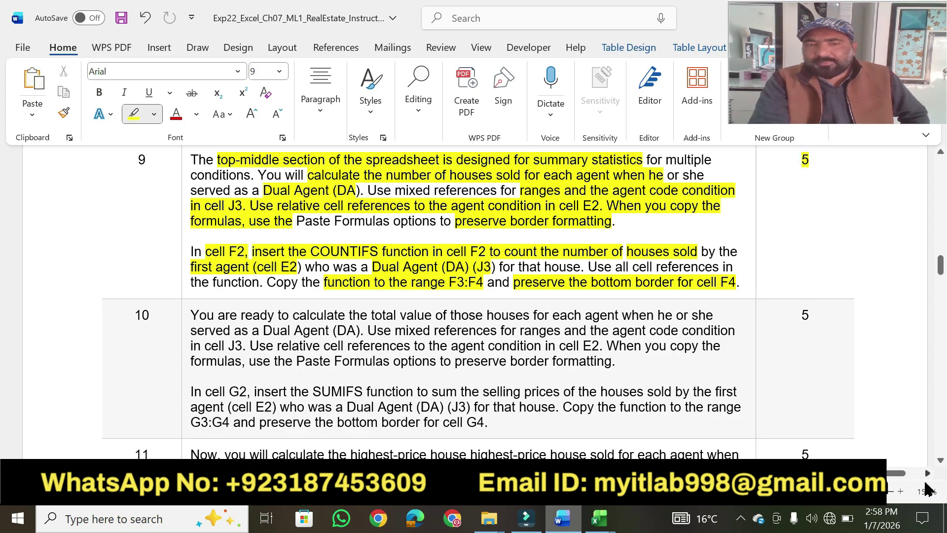
Highlight step 10's SUMIFS instruction for cell G2, its E2 and J3 conditions, the copy instruction for G3:G4 and the points
scroll(941, 466, "down", 3)
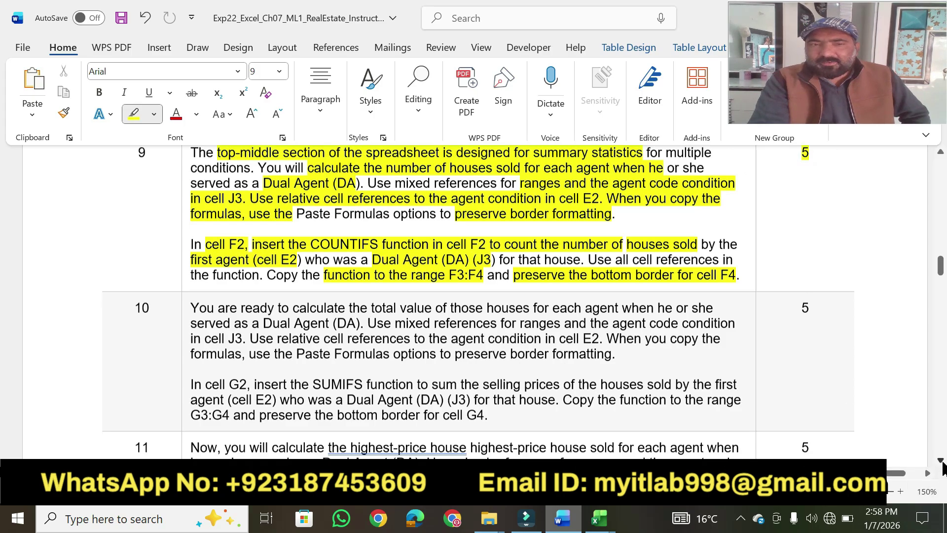
scroll(943, 467, "down", 3)
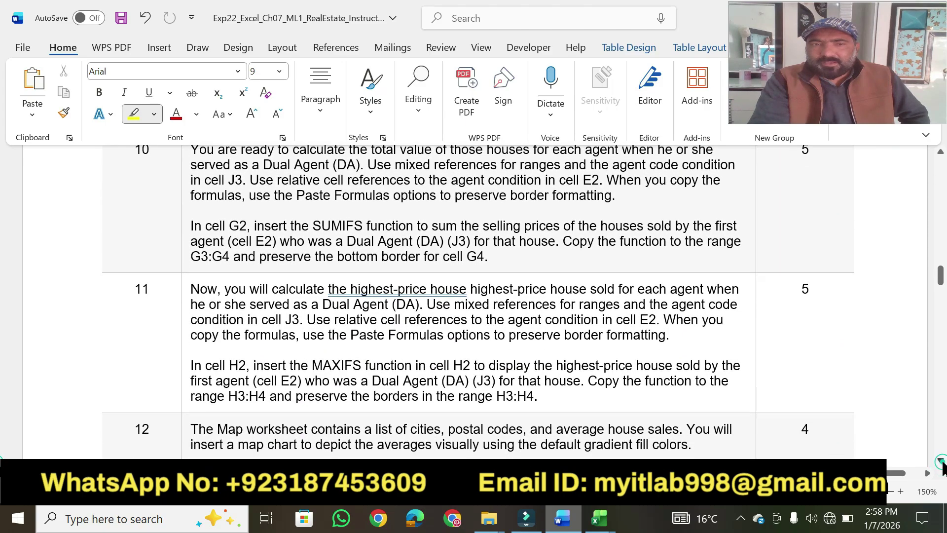
left_click(941, 154)
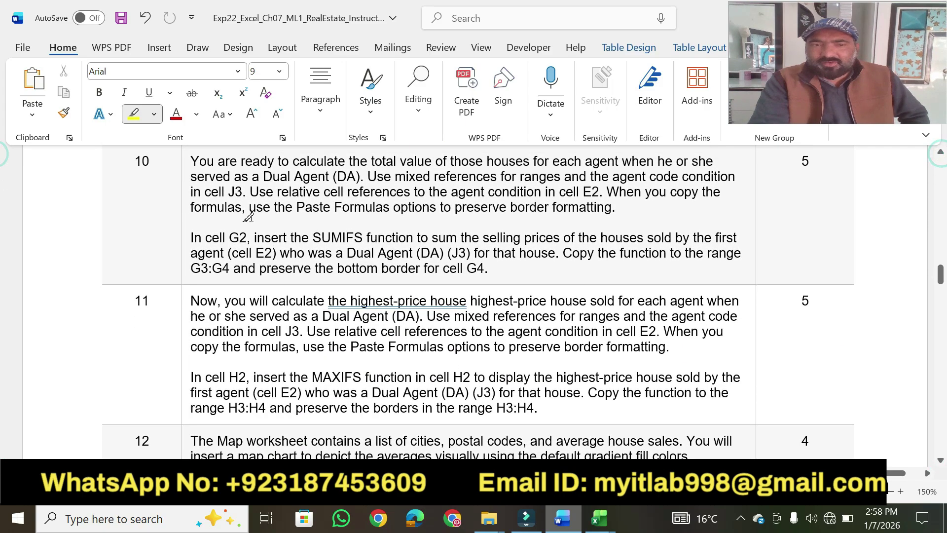
left_click_drag(190, 237, 662, 236)
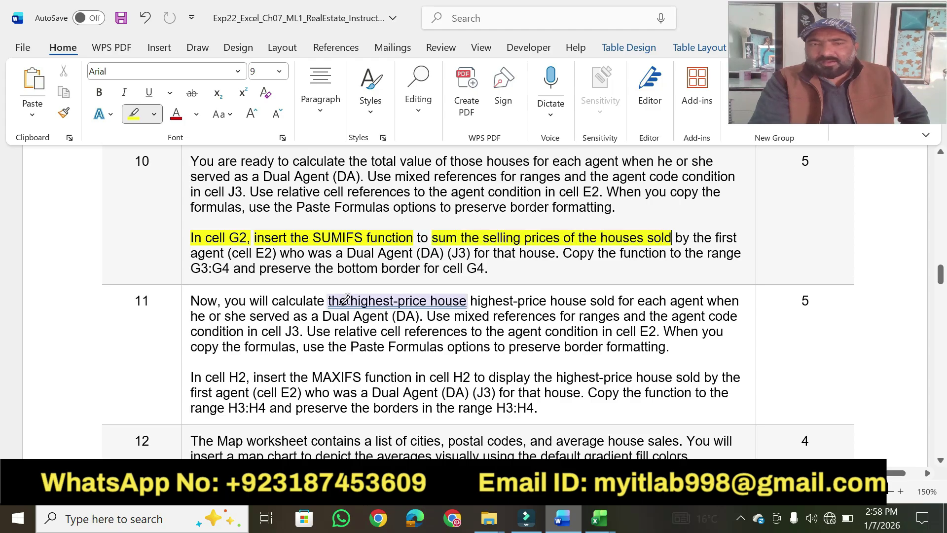
left_click_drag(220, 254, 466, 252)
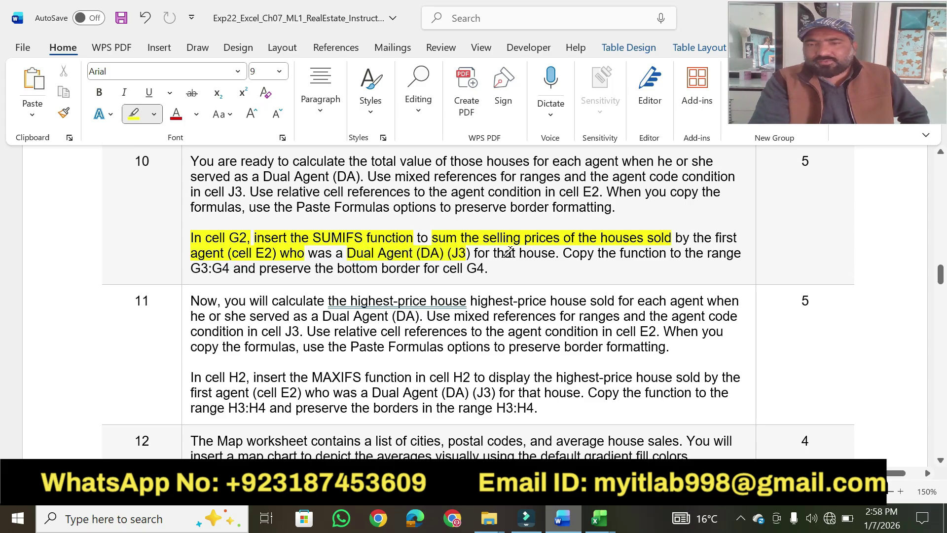
left_click_drag(565, 253, 566, 267)
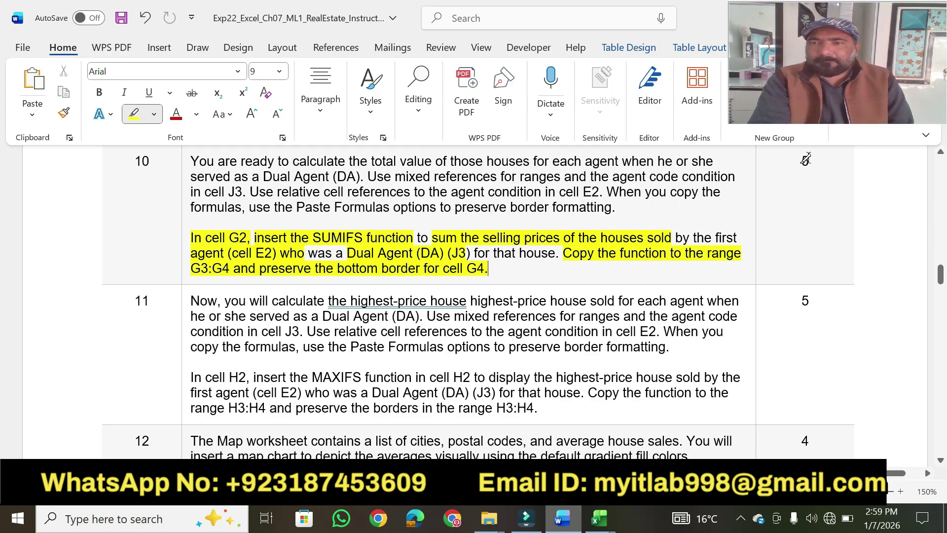
left_click_drag(806, 159, 797, 161)
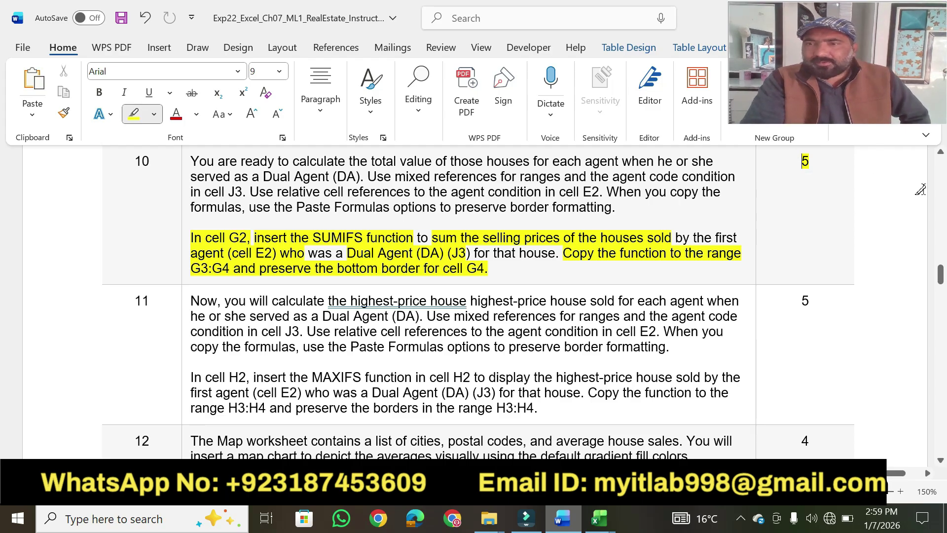
Return to the start of the instructions and review the project description and steps 1 to 3
left_click_drag(940, 276, 940, 177)
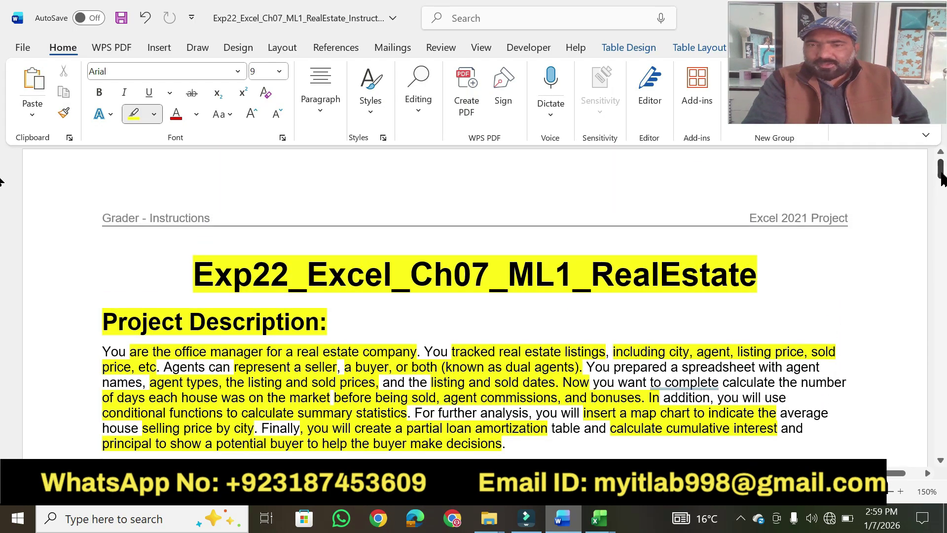
left_click(941, 460)
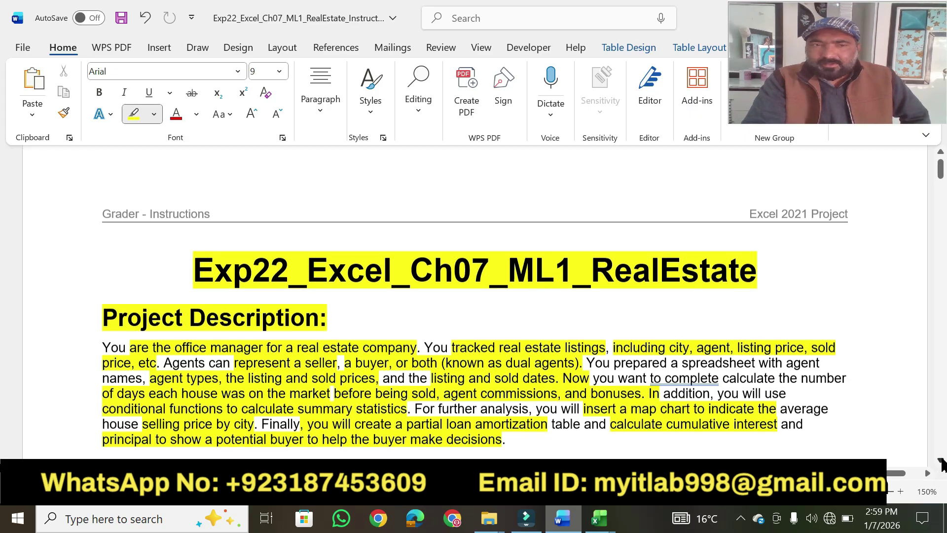
left_click(941, 460)
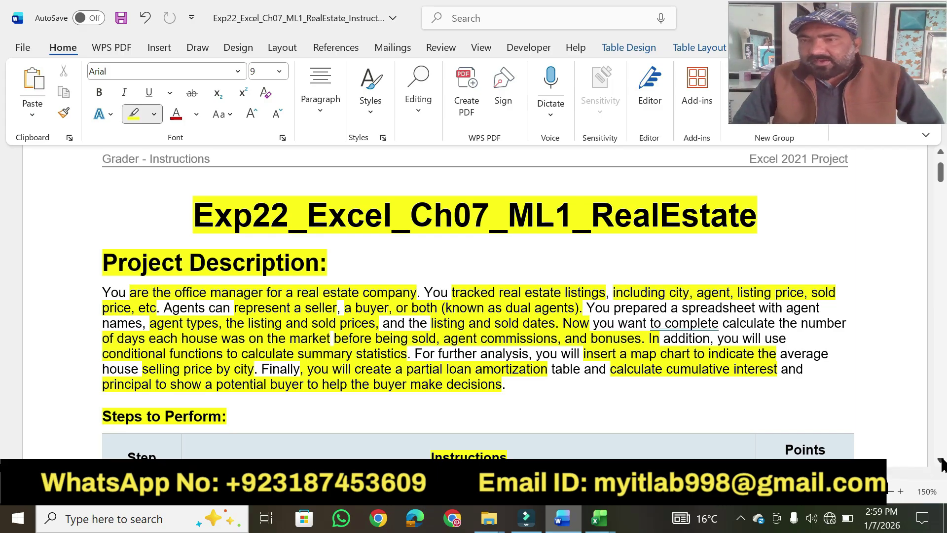
scroll(940, 464, "down", 2)
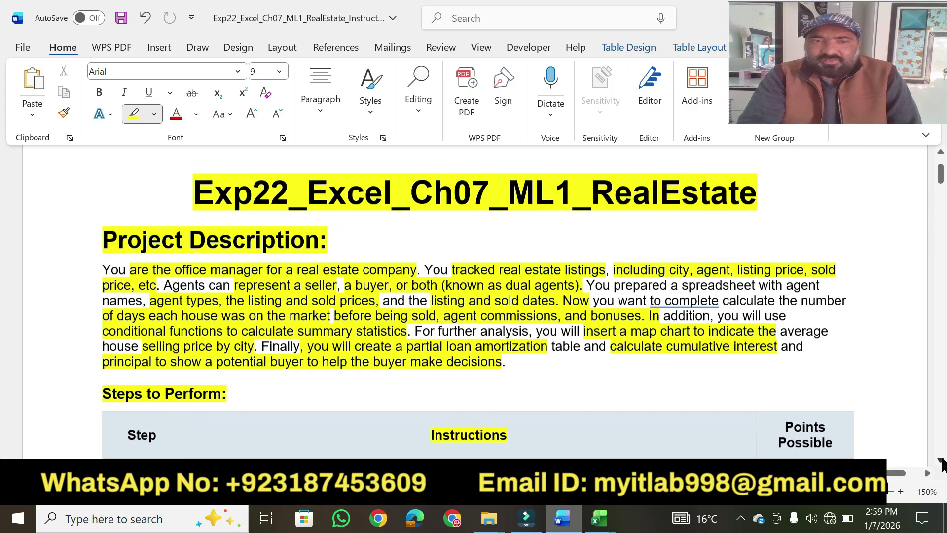
scroll(941, 464, "down", 4)
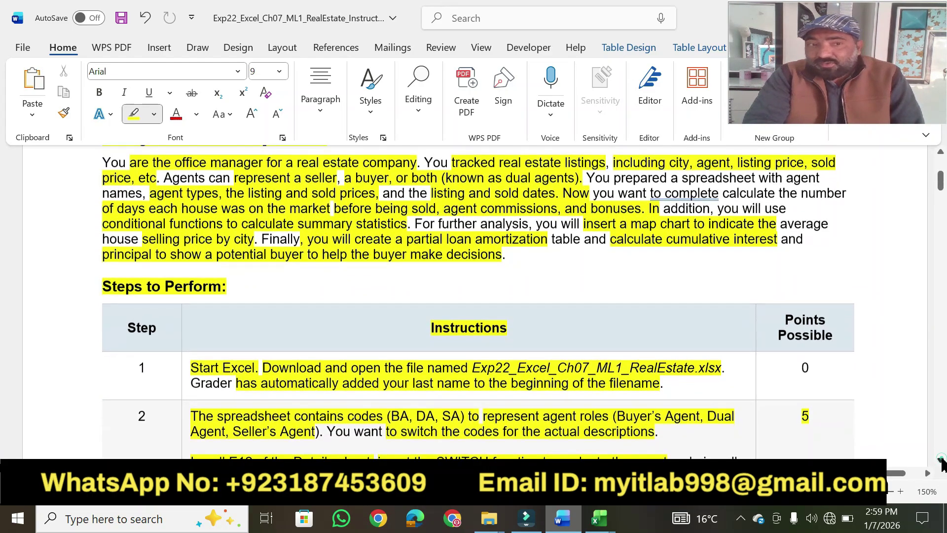
scroll(941, 463, "down", 3)
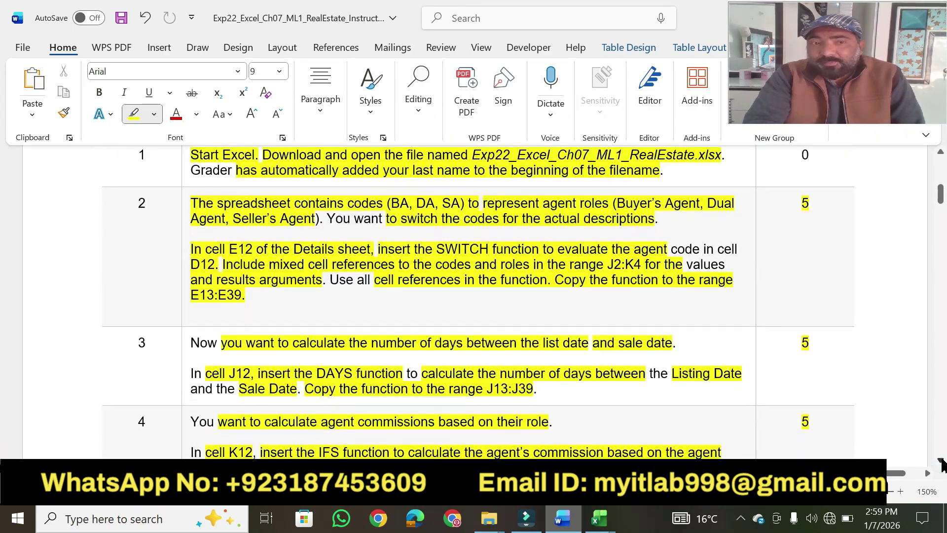
scroll(941, 464, "down", 2)
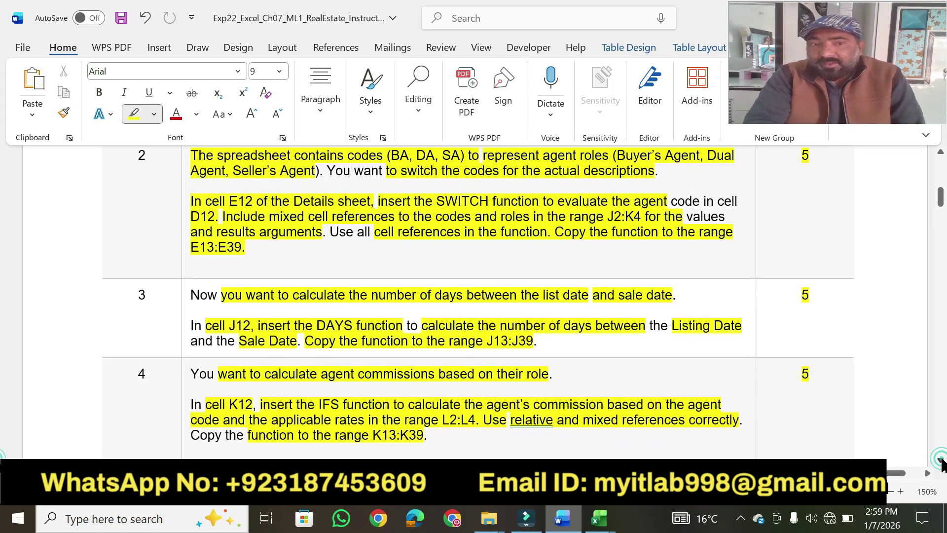
scroll(940, 463, "down", 2)
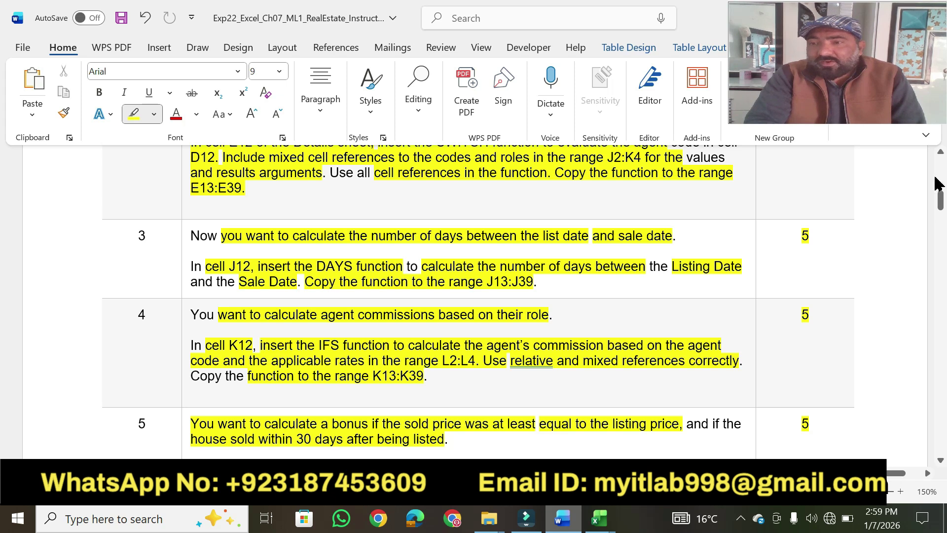
Review the highlighted instructions for steps 4 to 6, covering the IFS commission, the nested IF bonus and the AVERAGEIF function
left_click(939, 152)
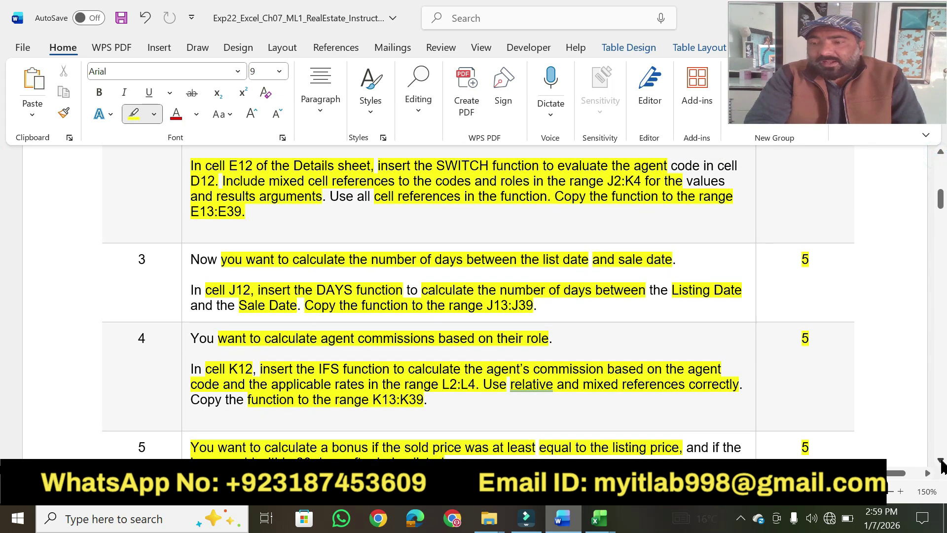
left_click(941, 461)
left_click(941, 461)
scroll(941, 463, "down", 3)
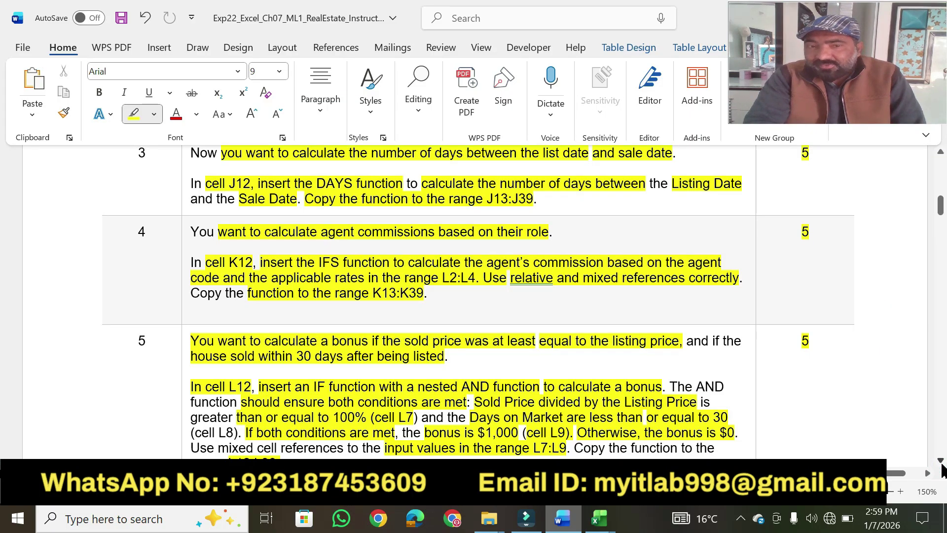
scroll(942, 471, "down", 4)
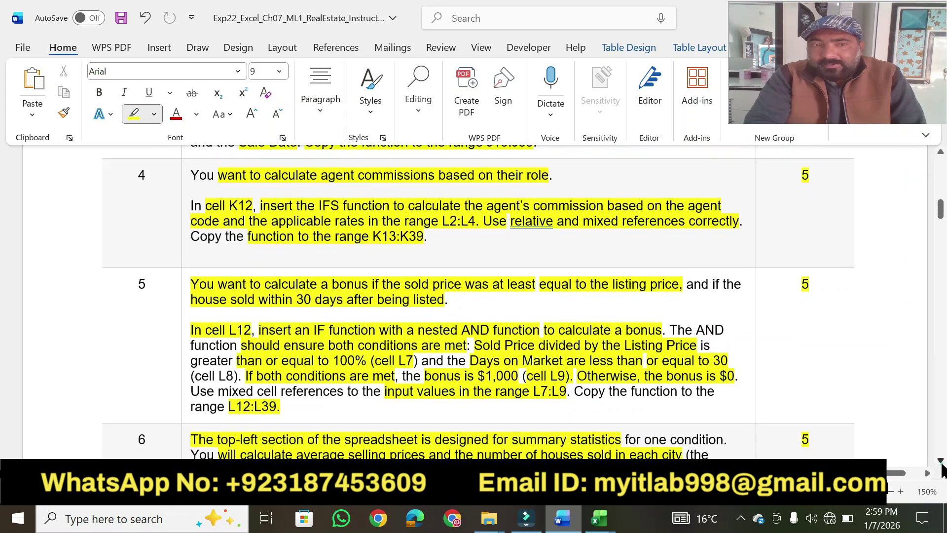
left_click(941, 463)
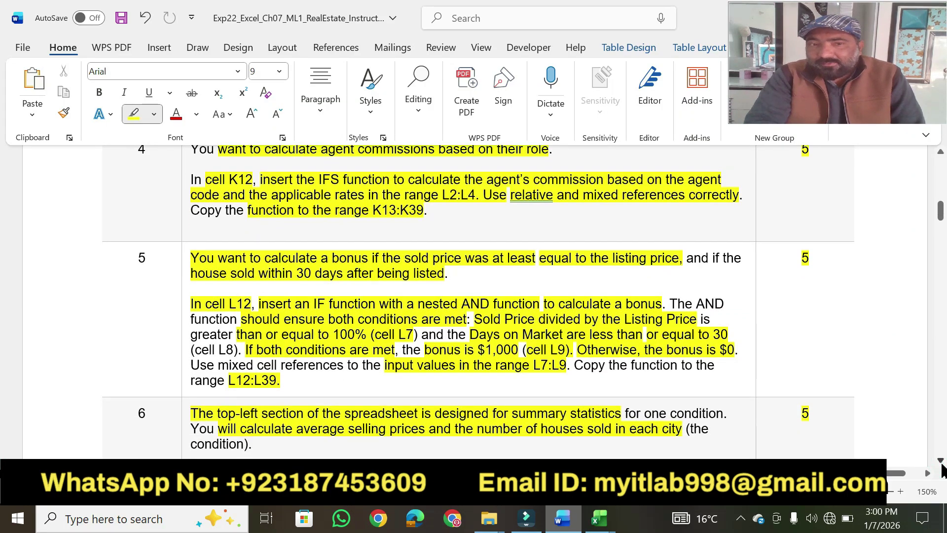
scroll(942, 468, "down", 5)
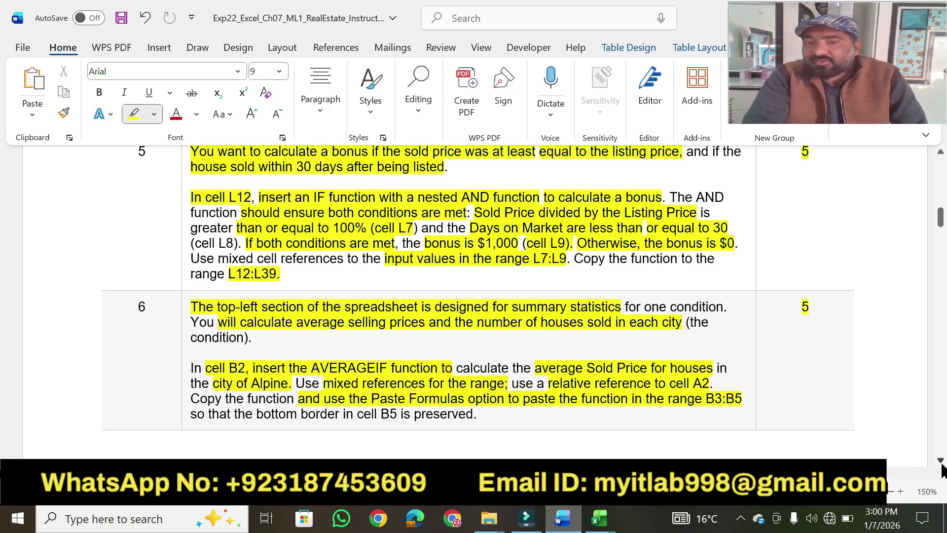
scroll(942, 466, "down", 2)
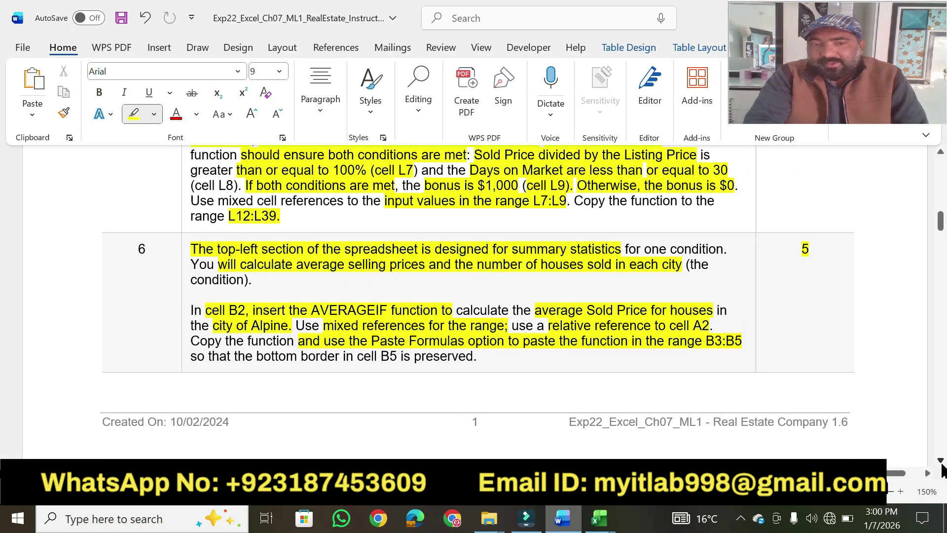
scroll(942, 468, "down", 1)
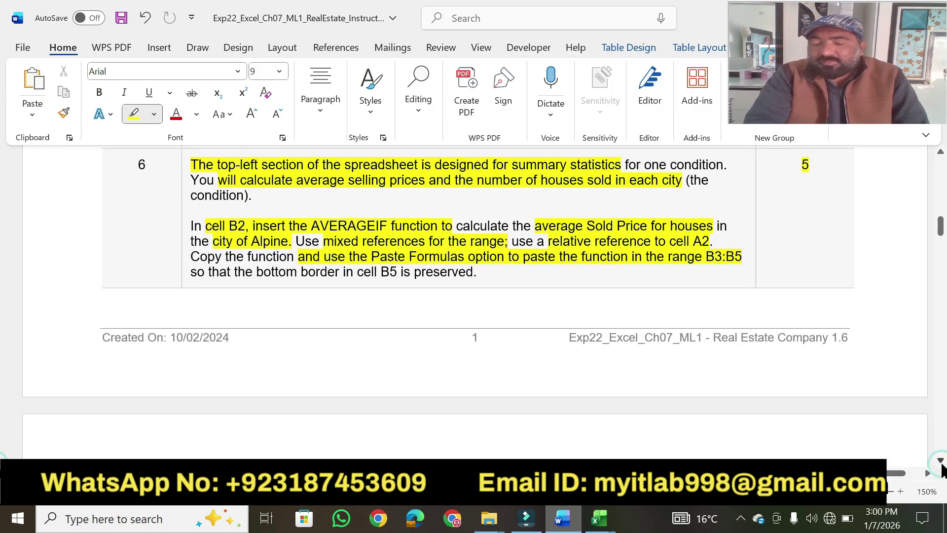
left_click(941, 463)
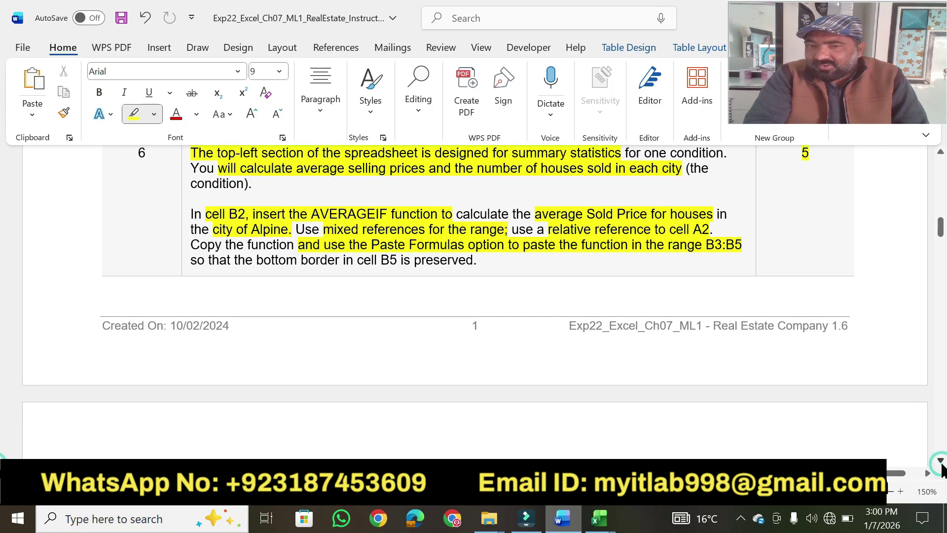
Review steps 7 to 11 on the second page, from COUNTIF to MAXIFS, and return to the project title
scroll(942, 467, "down", 4)
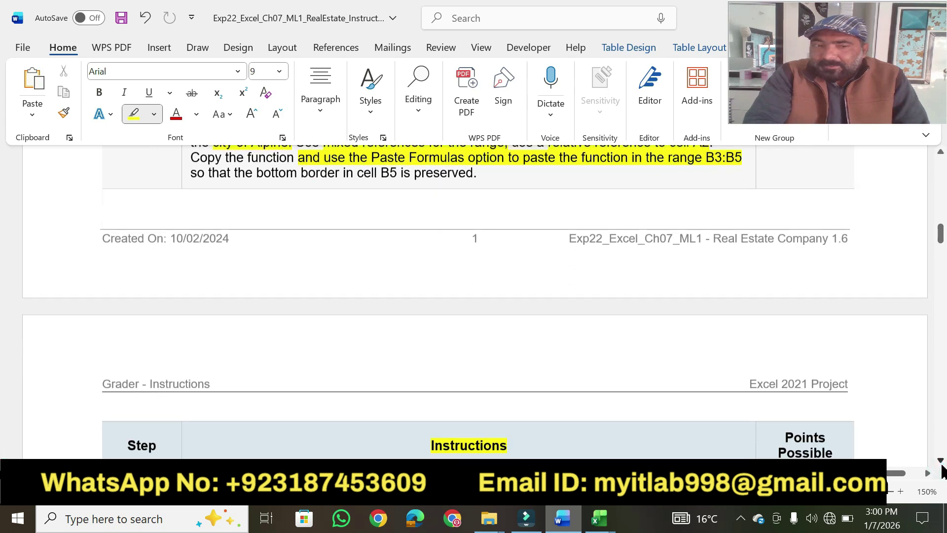
scroll(942, 468, "down", 4)
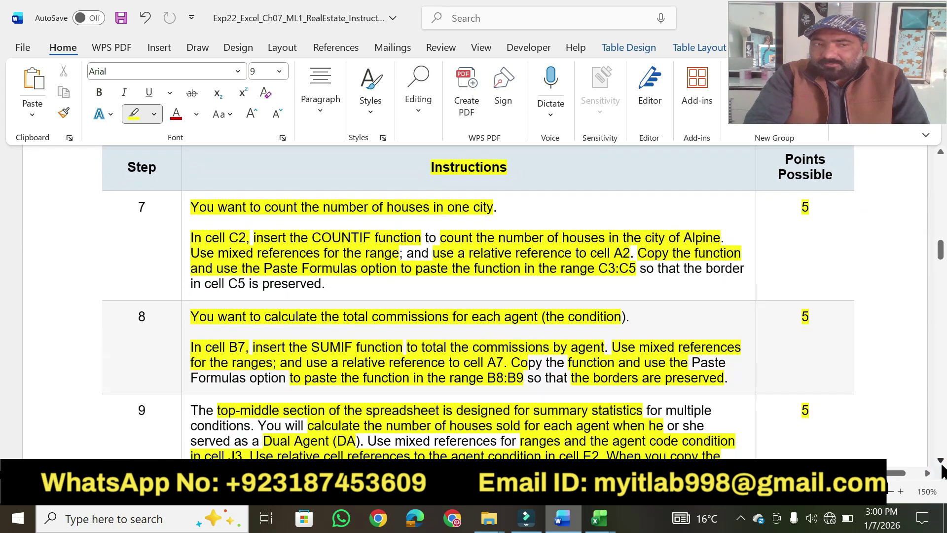
left_click(942, 463)
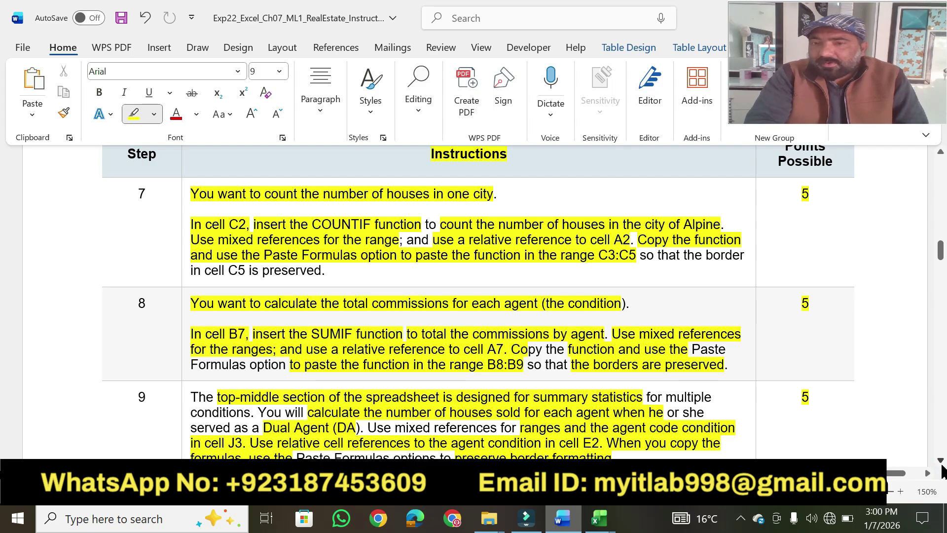
scroll(942, 470, "down", 1)
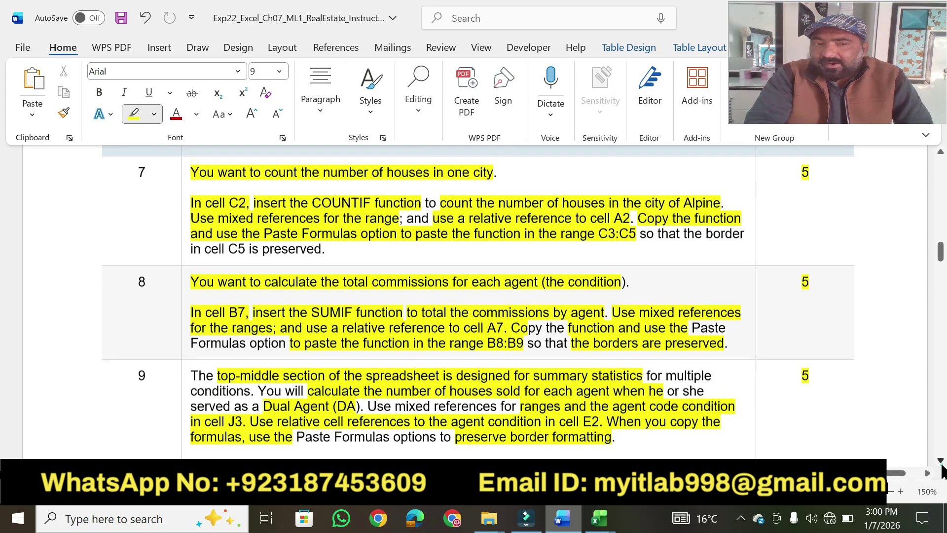
scroll(942, 471, "down", 1)
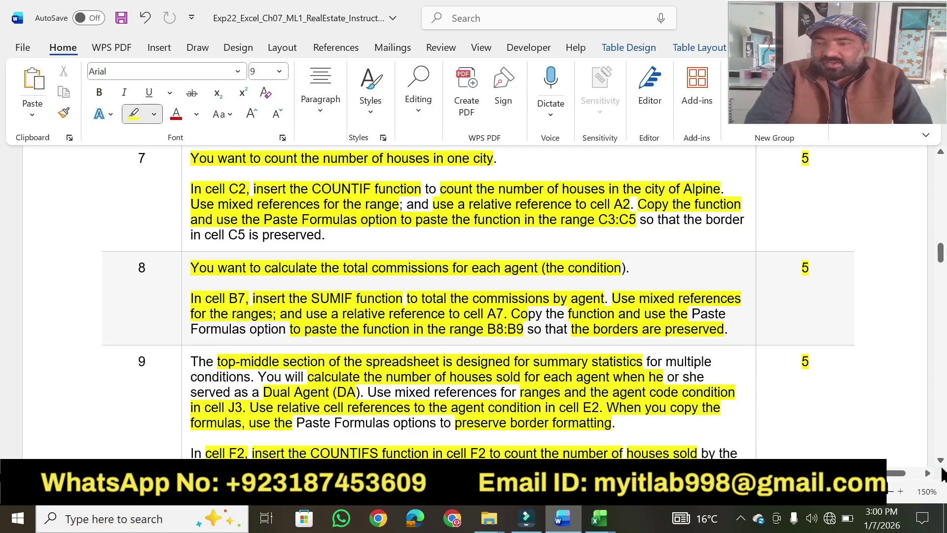
scroll(942, 469, "down", 3)
scroll(942, 466, "down", 6)
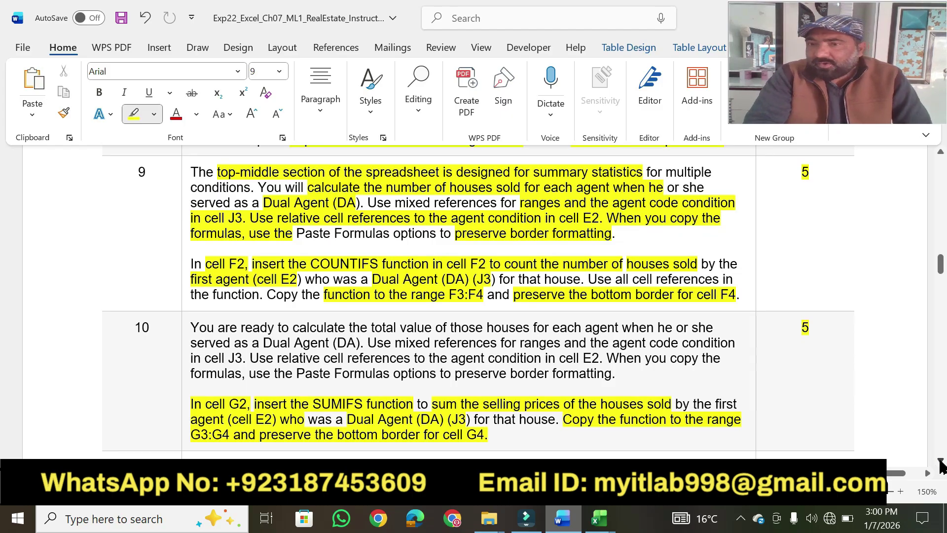
scroll(942, 466, "down", 5)
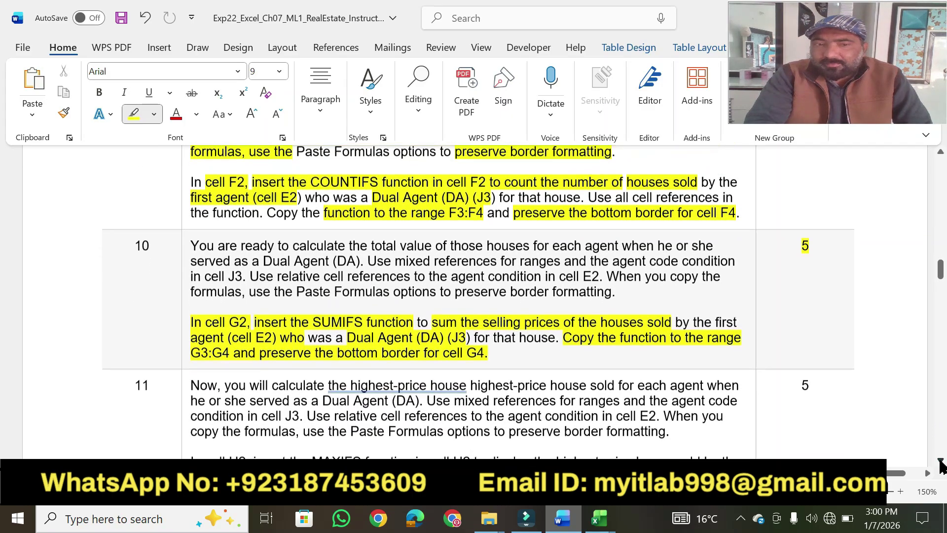
scroll(943, 466, "down", 2)
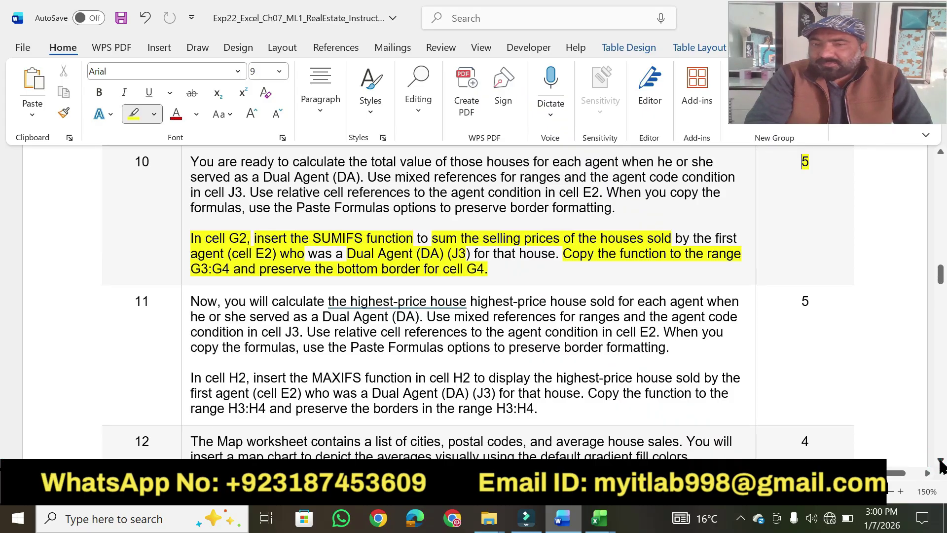
scroll(942, 466, "down", 1)
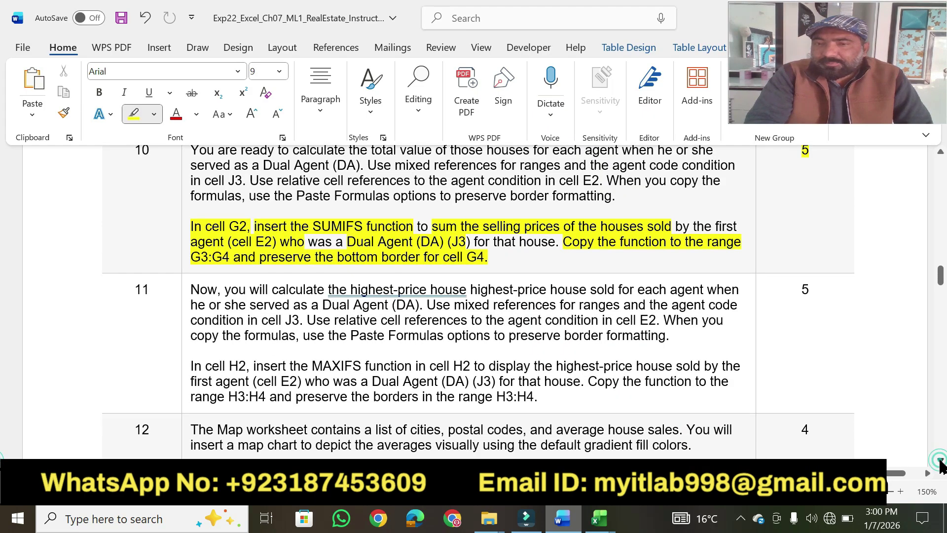
left_click_drag(939, 283, 941, 180)
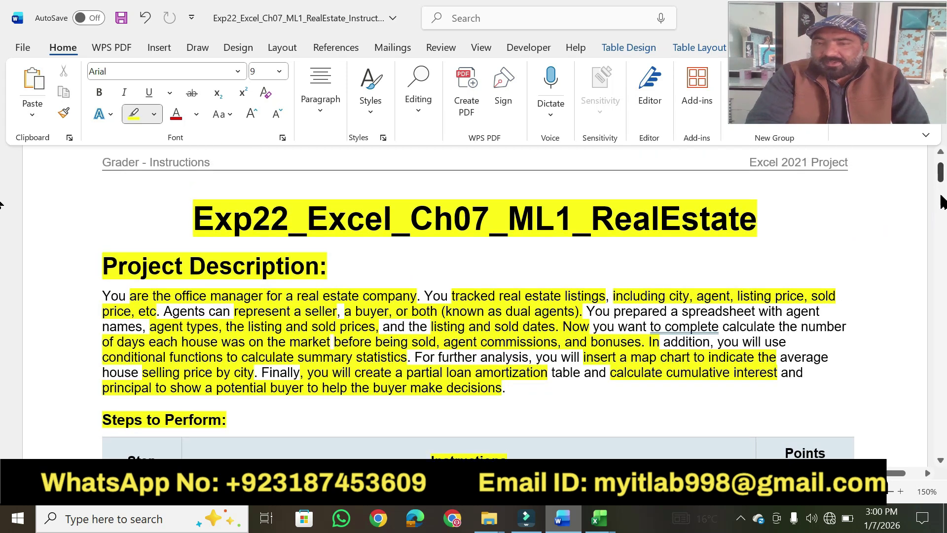